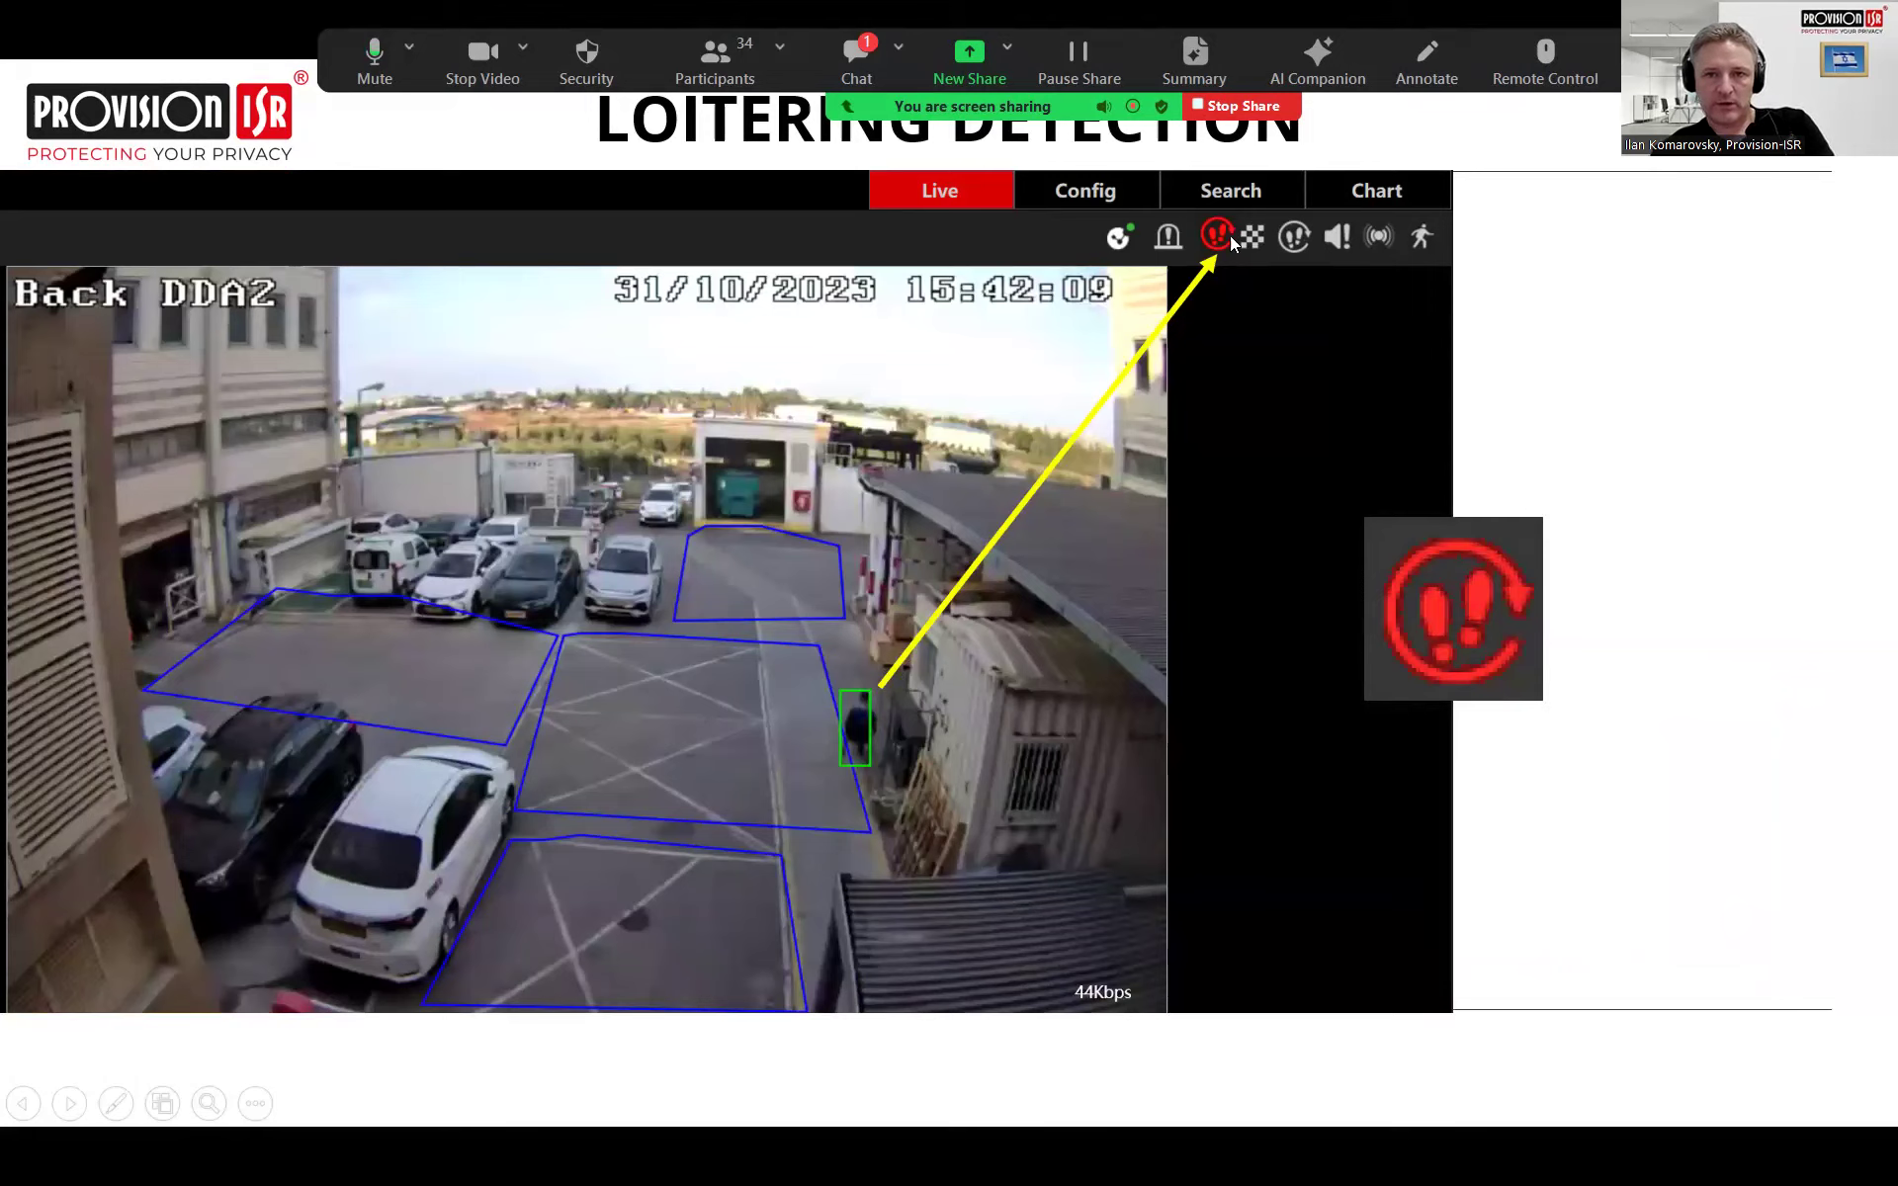
Play the loitering tutorial video until Loitering Detection is saved with Enable and Alarm Out on.
click(827, 658)
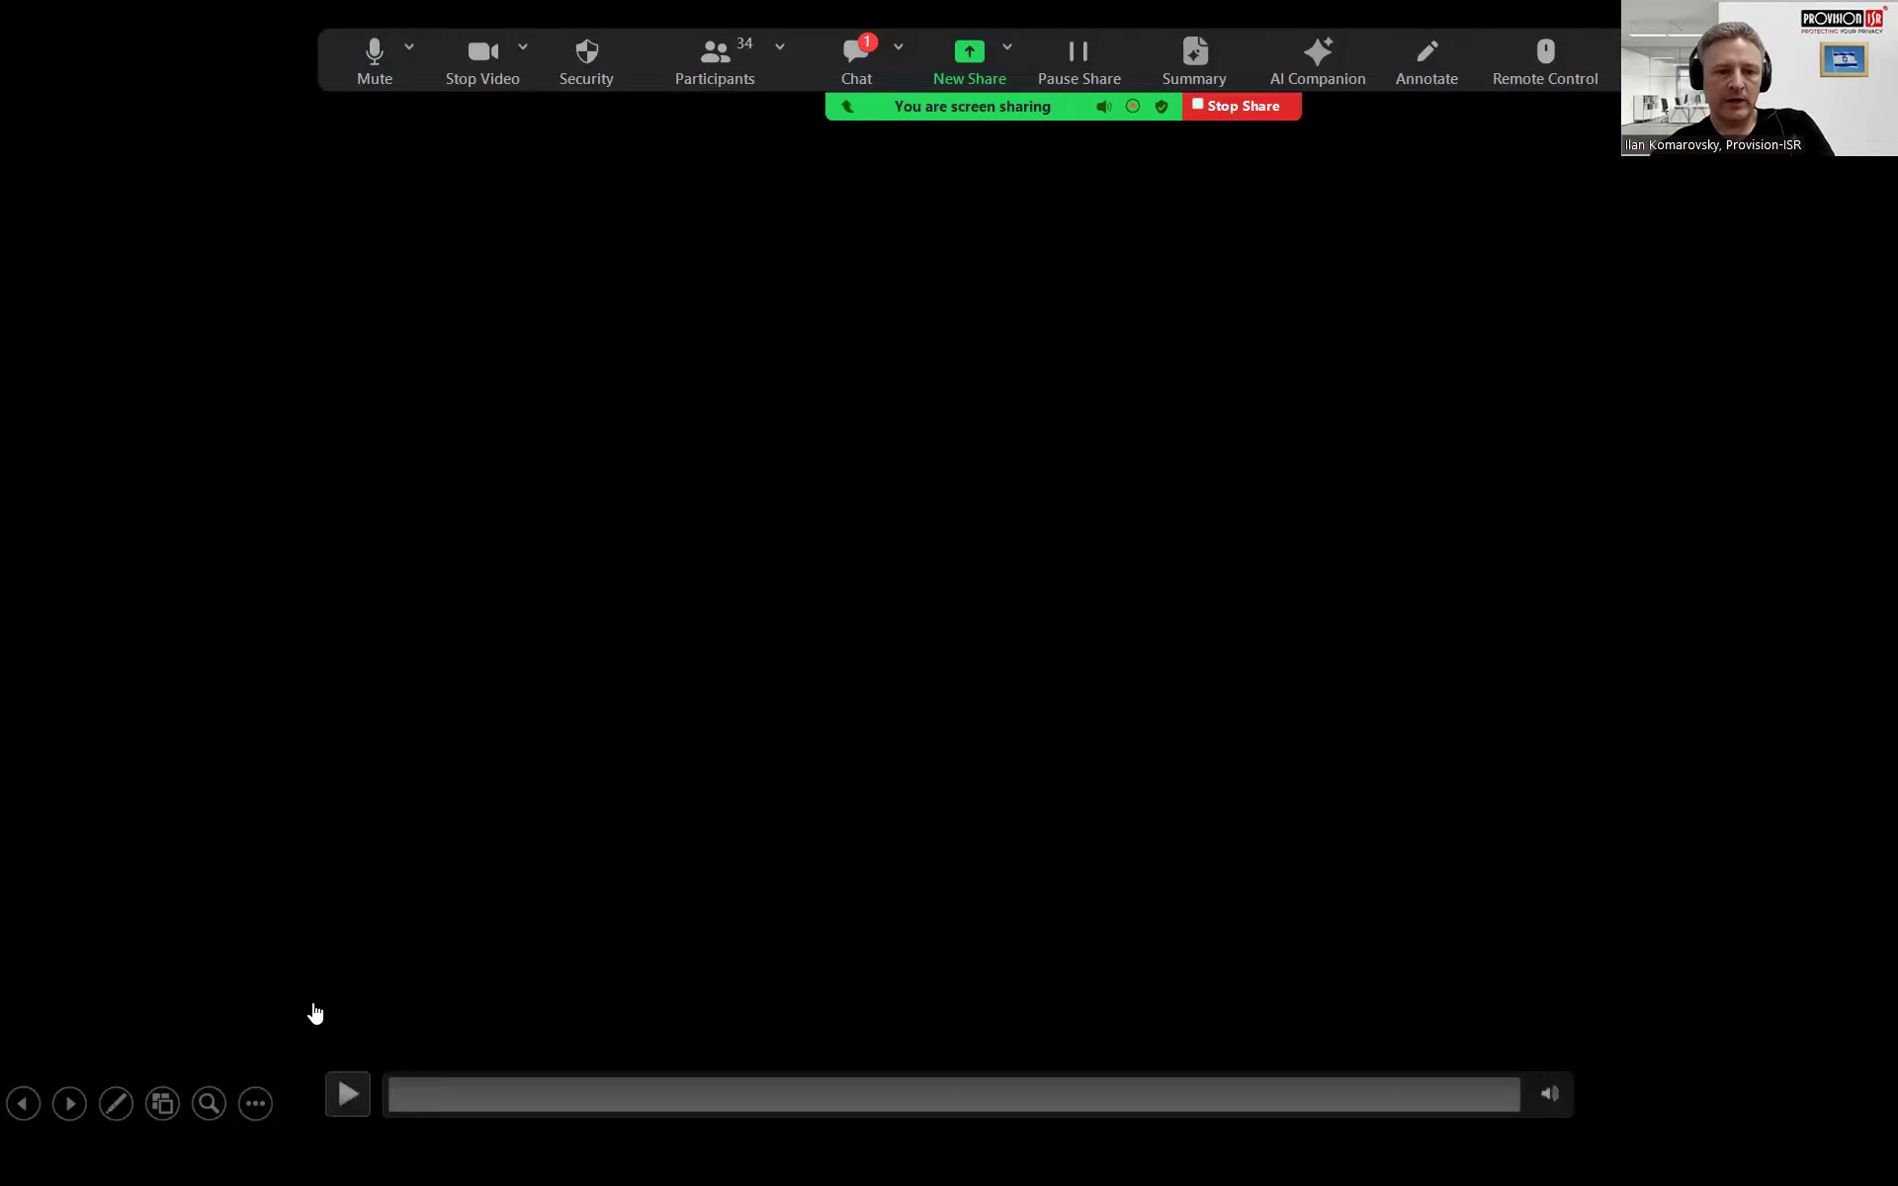
click(340, 1101)
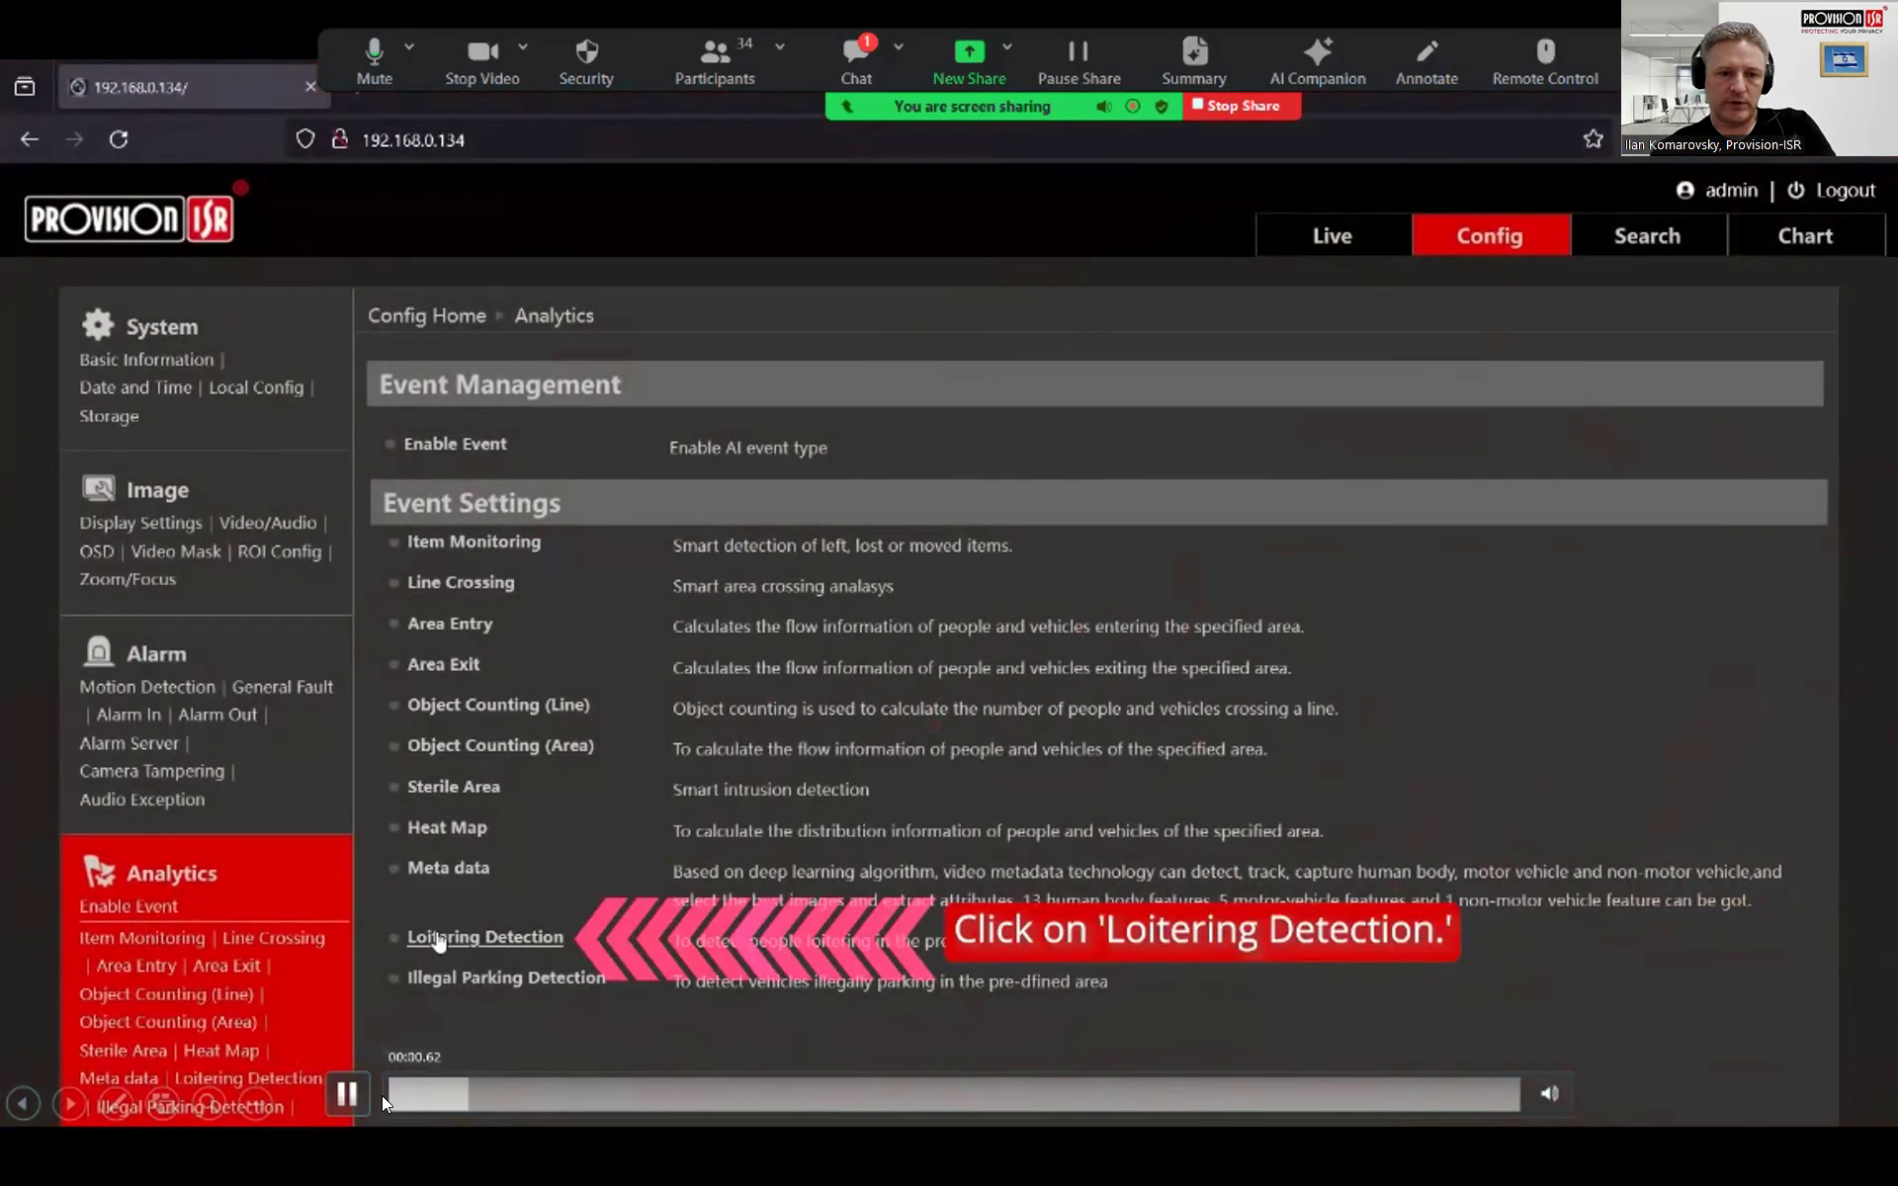
click(346, 1091)
click(347, 1097)
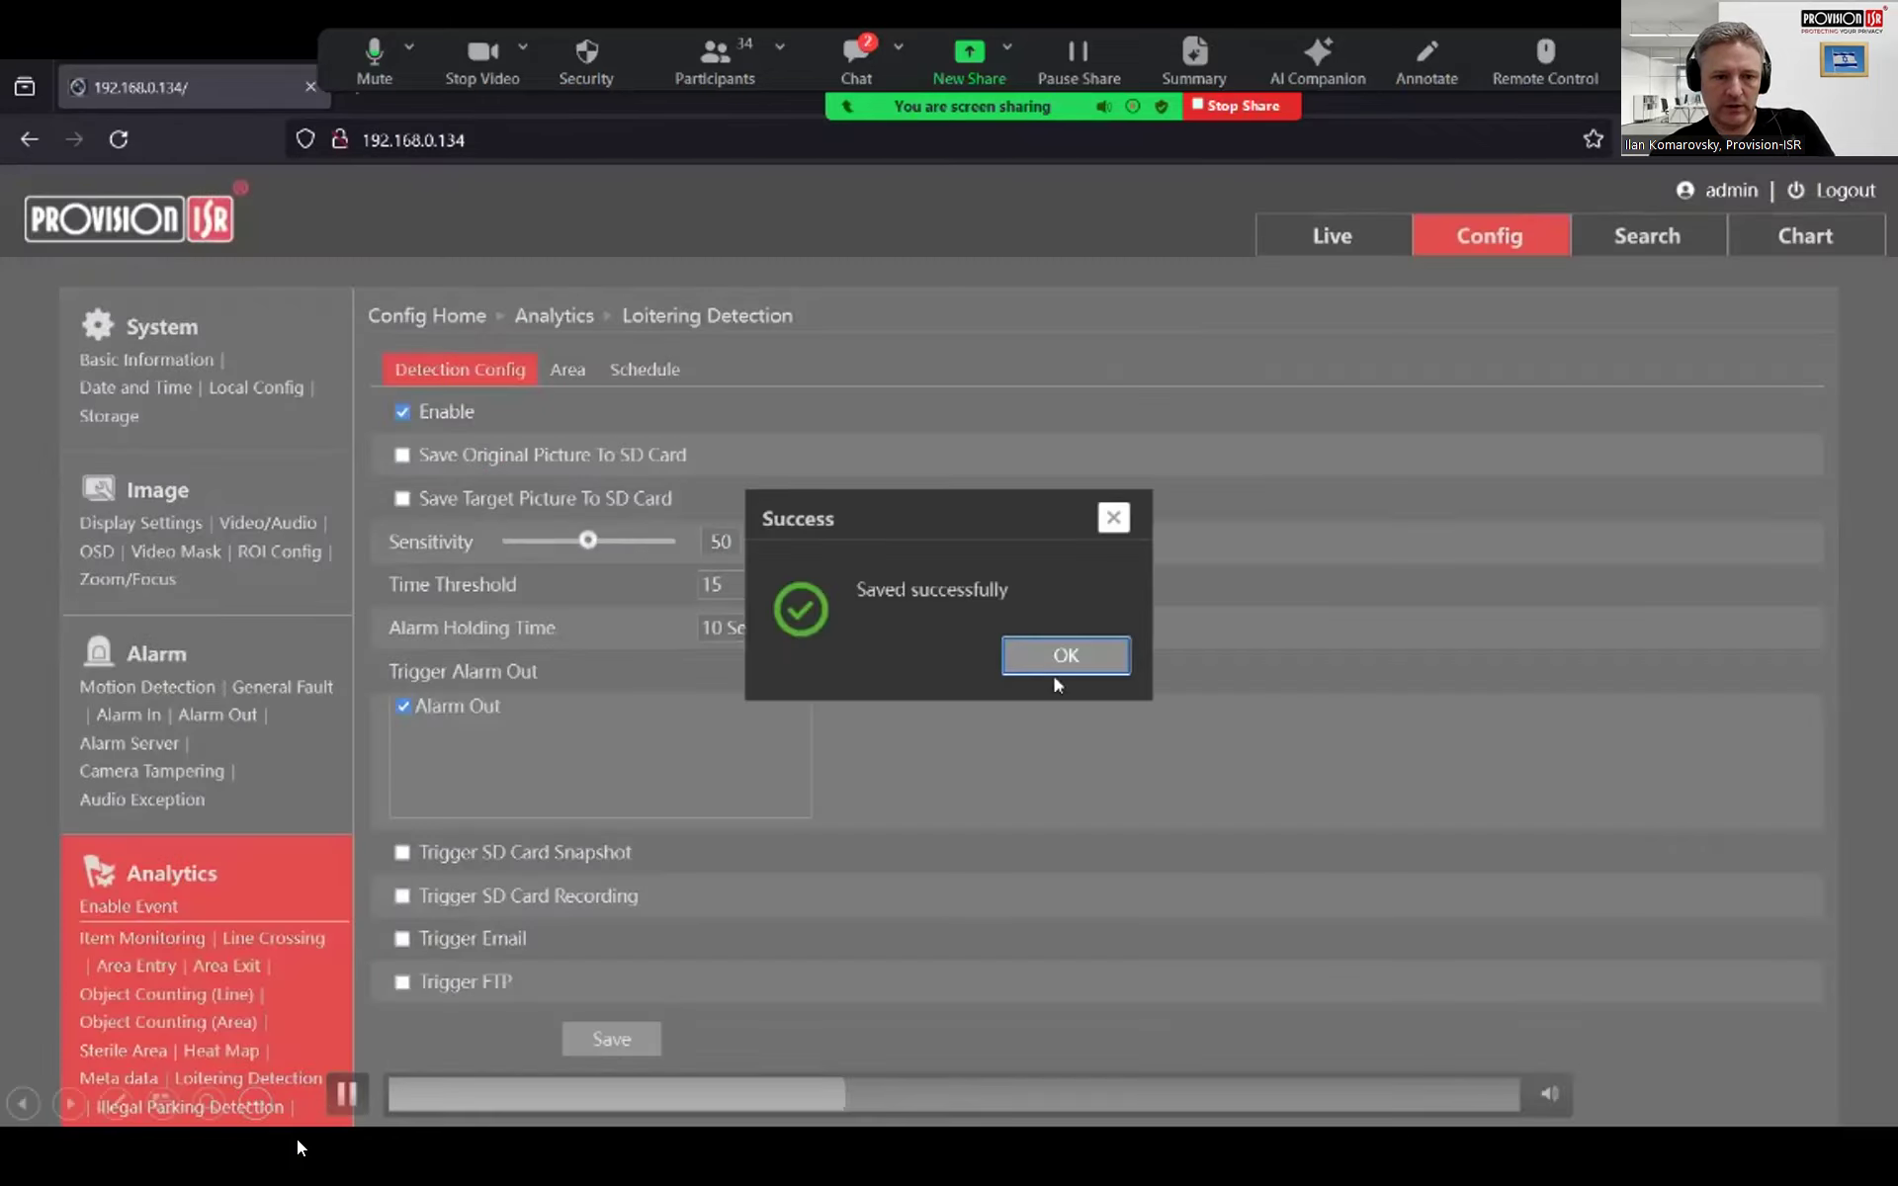
click(344, 1095)
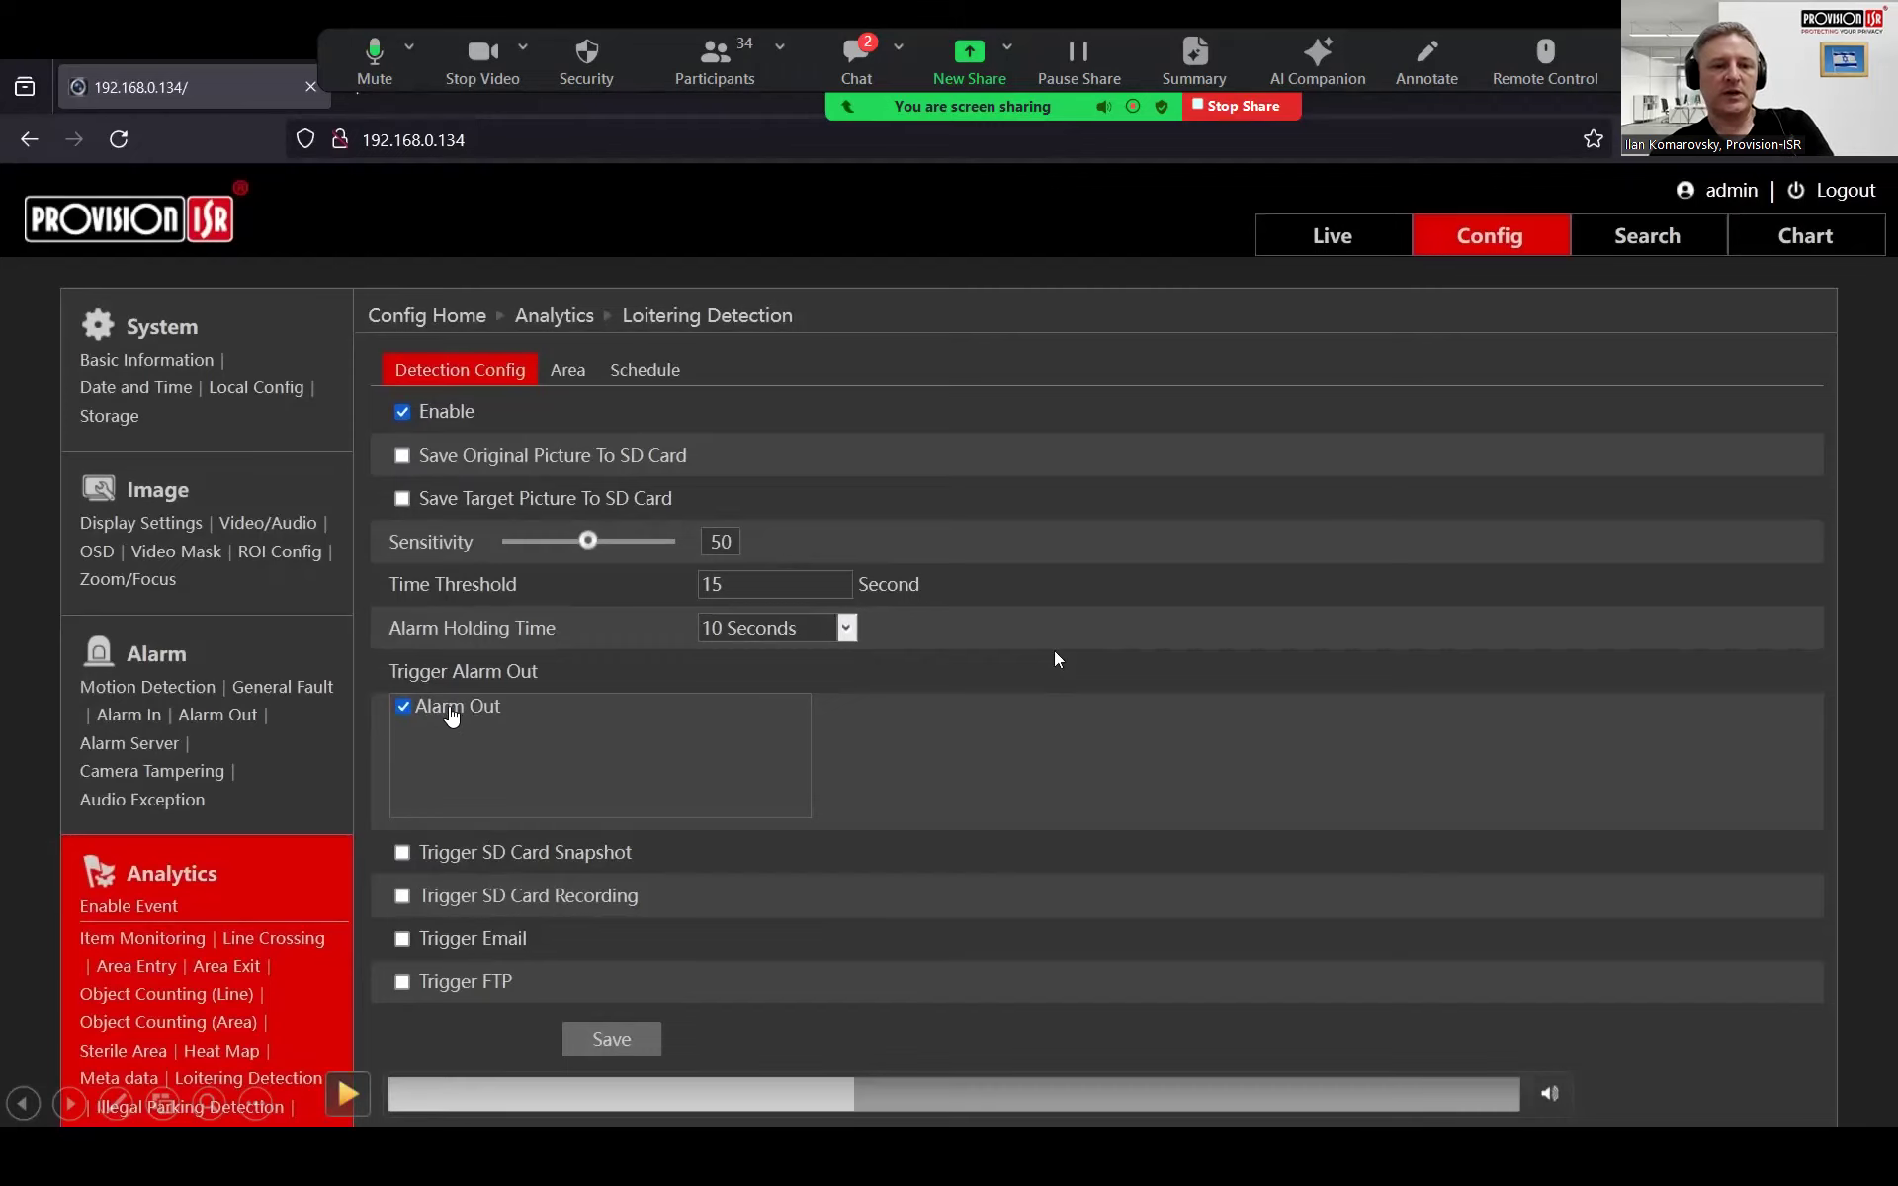
click(358, 1105)
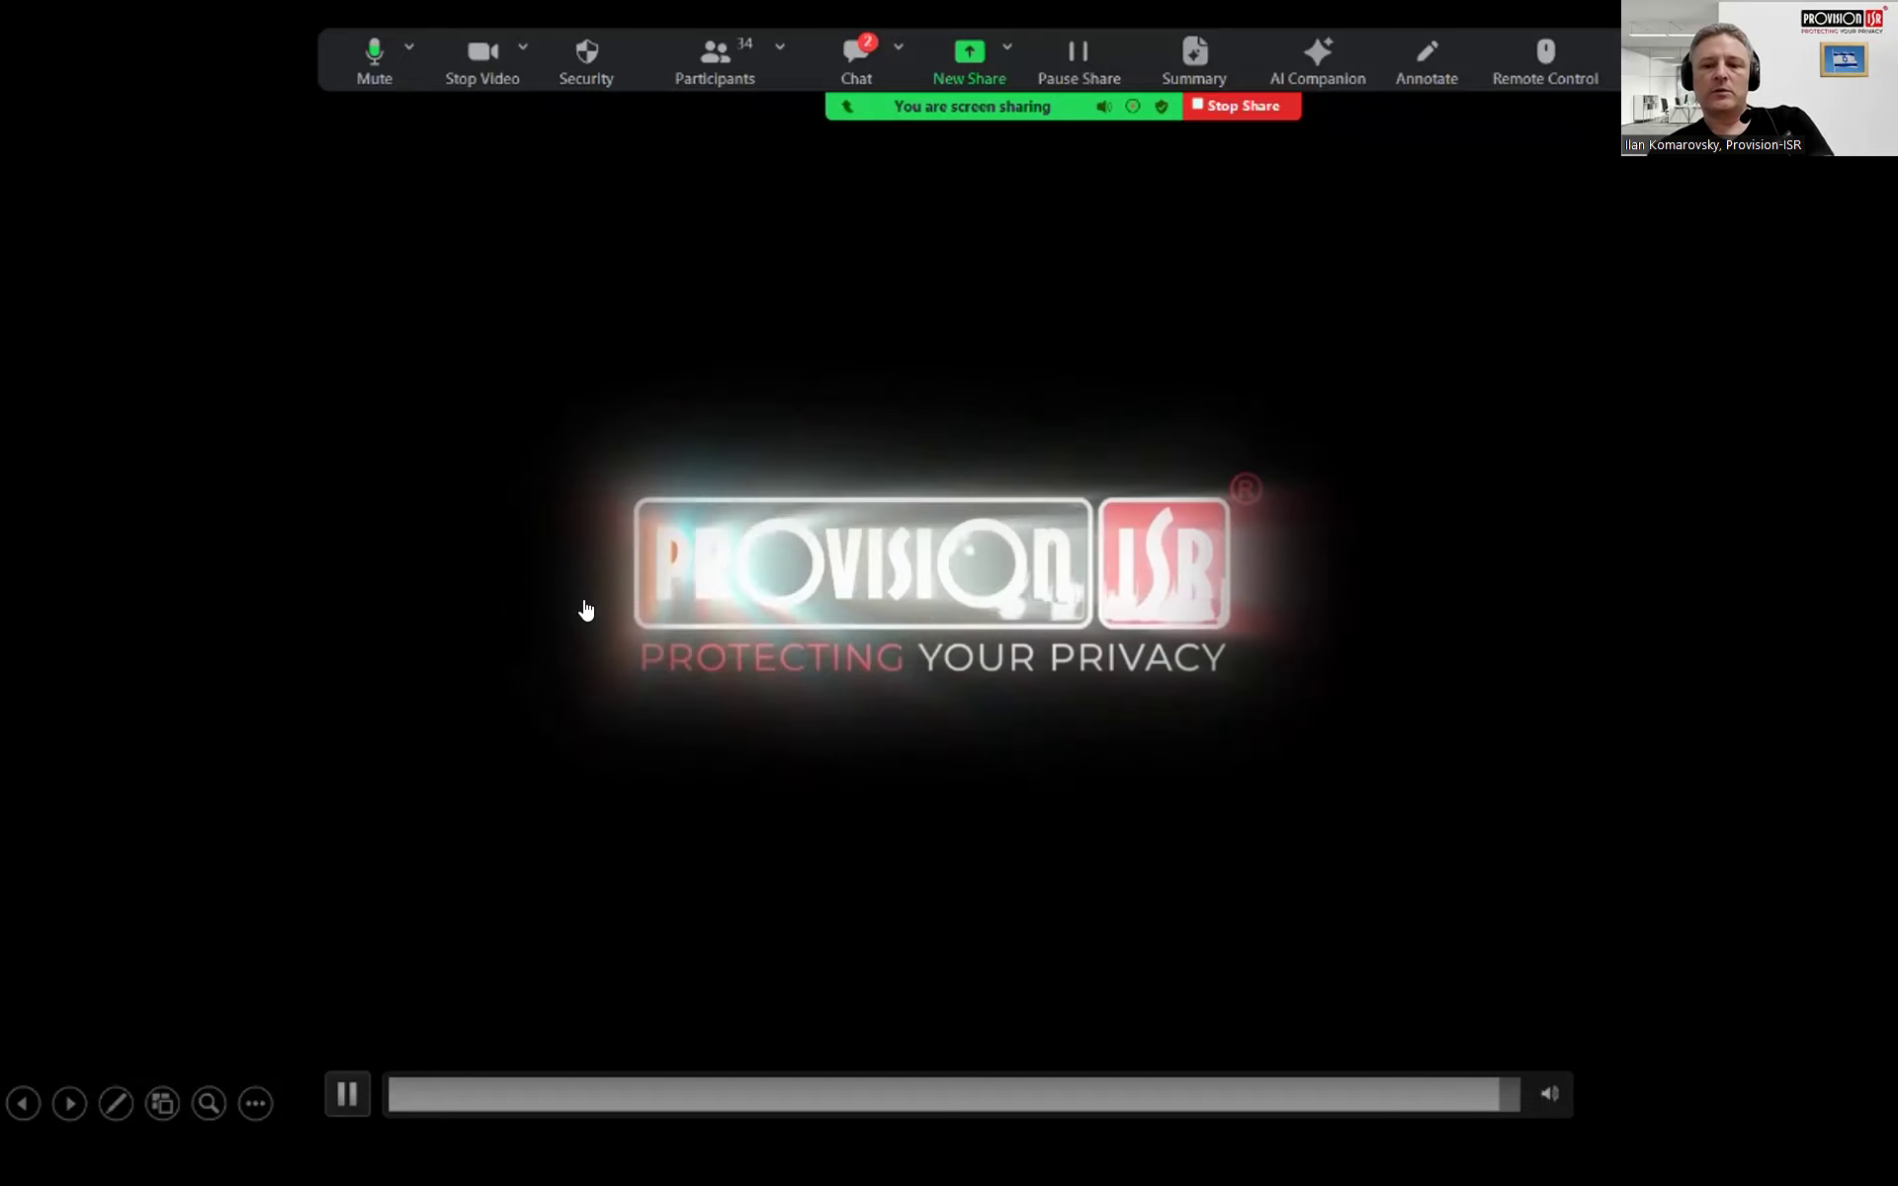
Rewind the loitering clip slightly and let it play through the triggered loitering alarm.
click(1479, 1094)
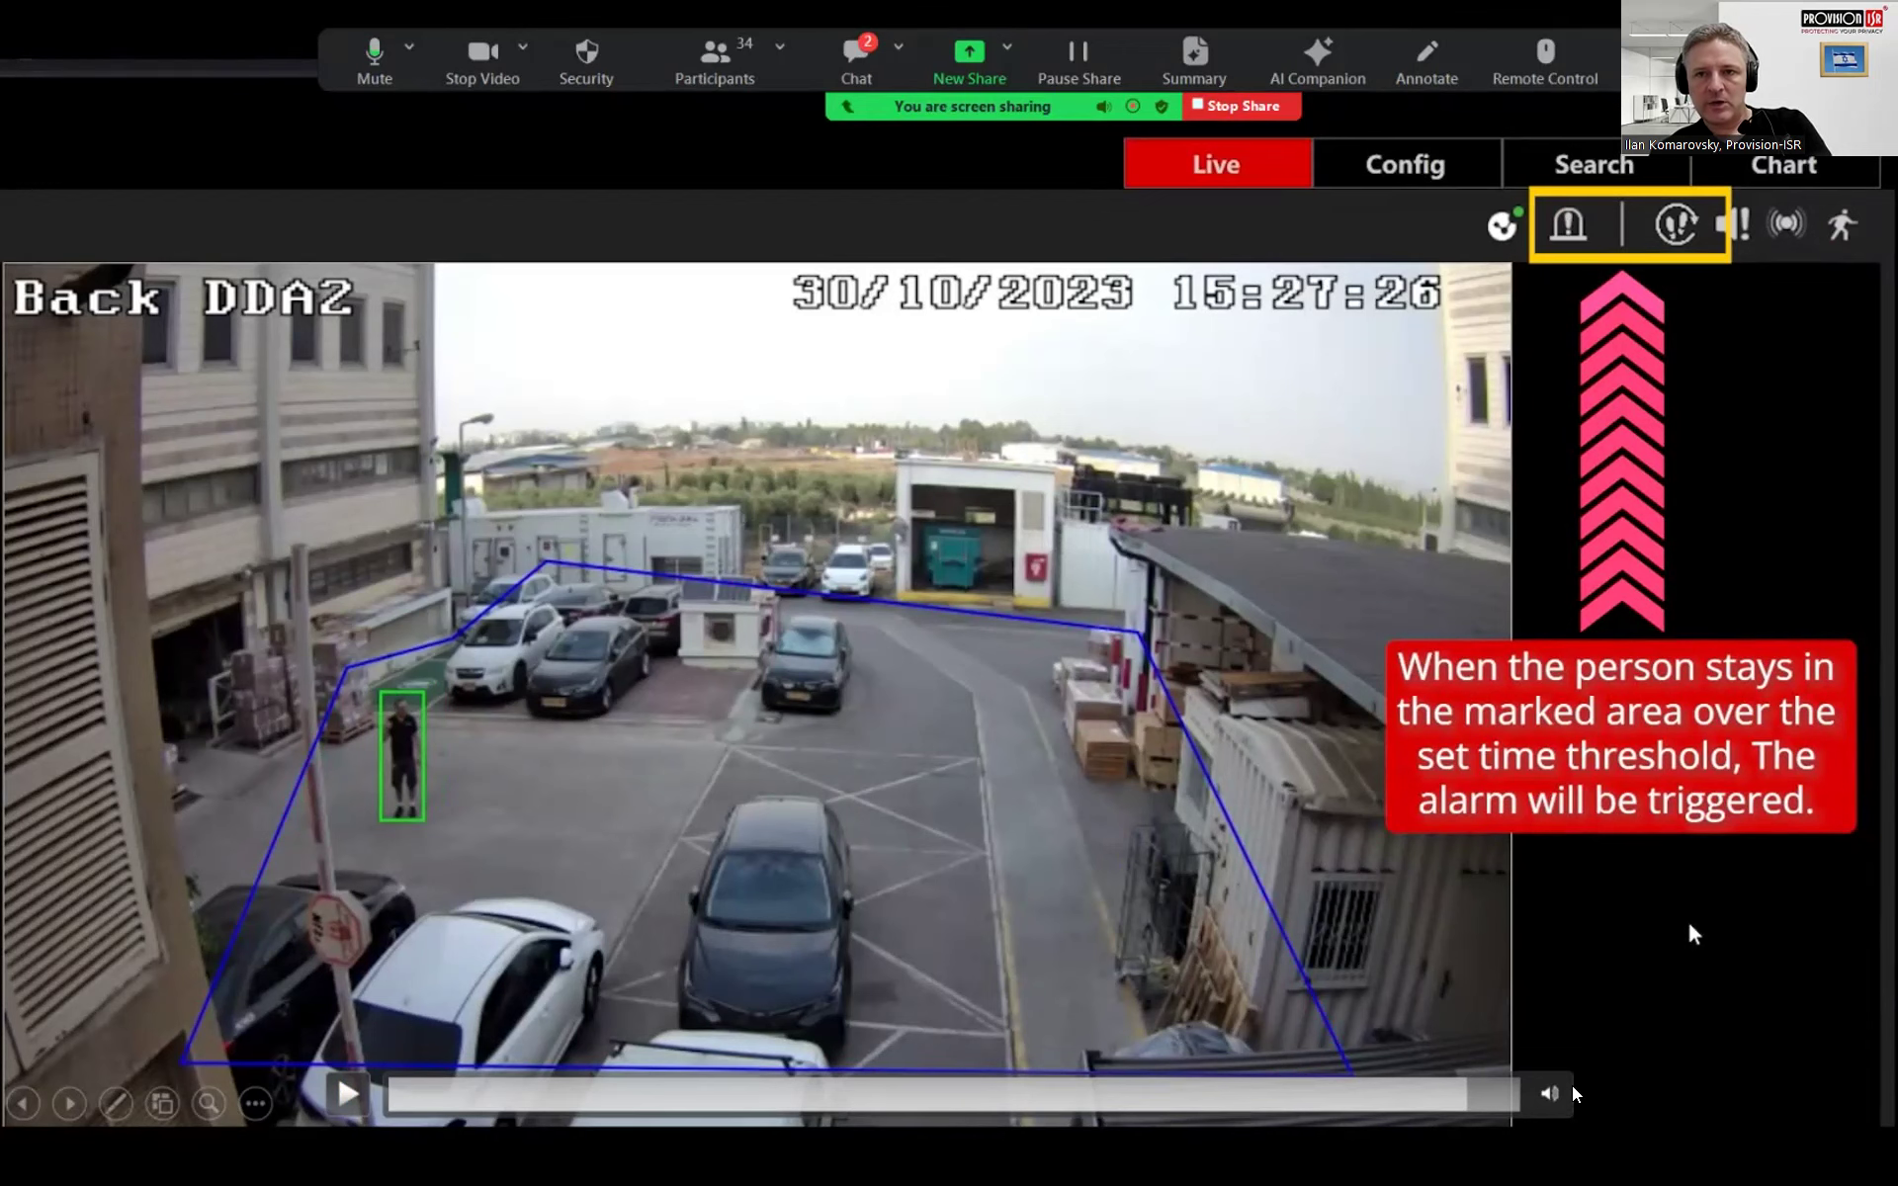
click(348, 1094)
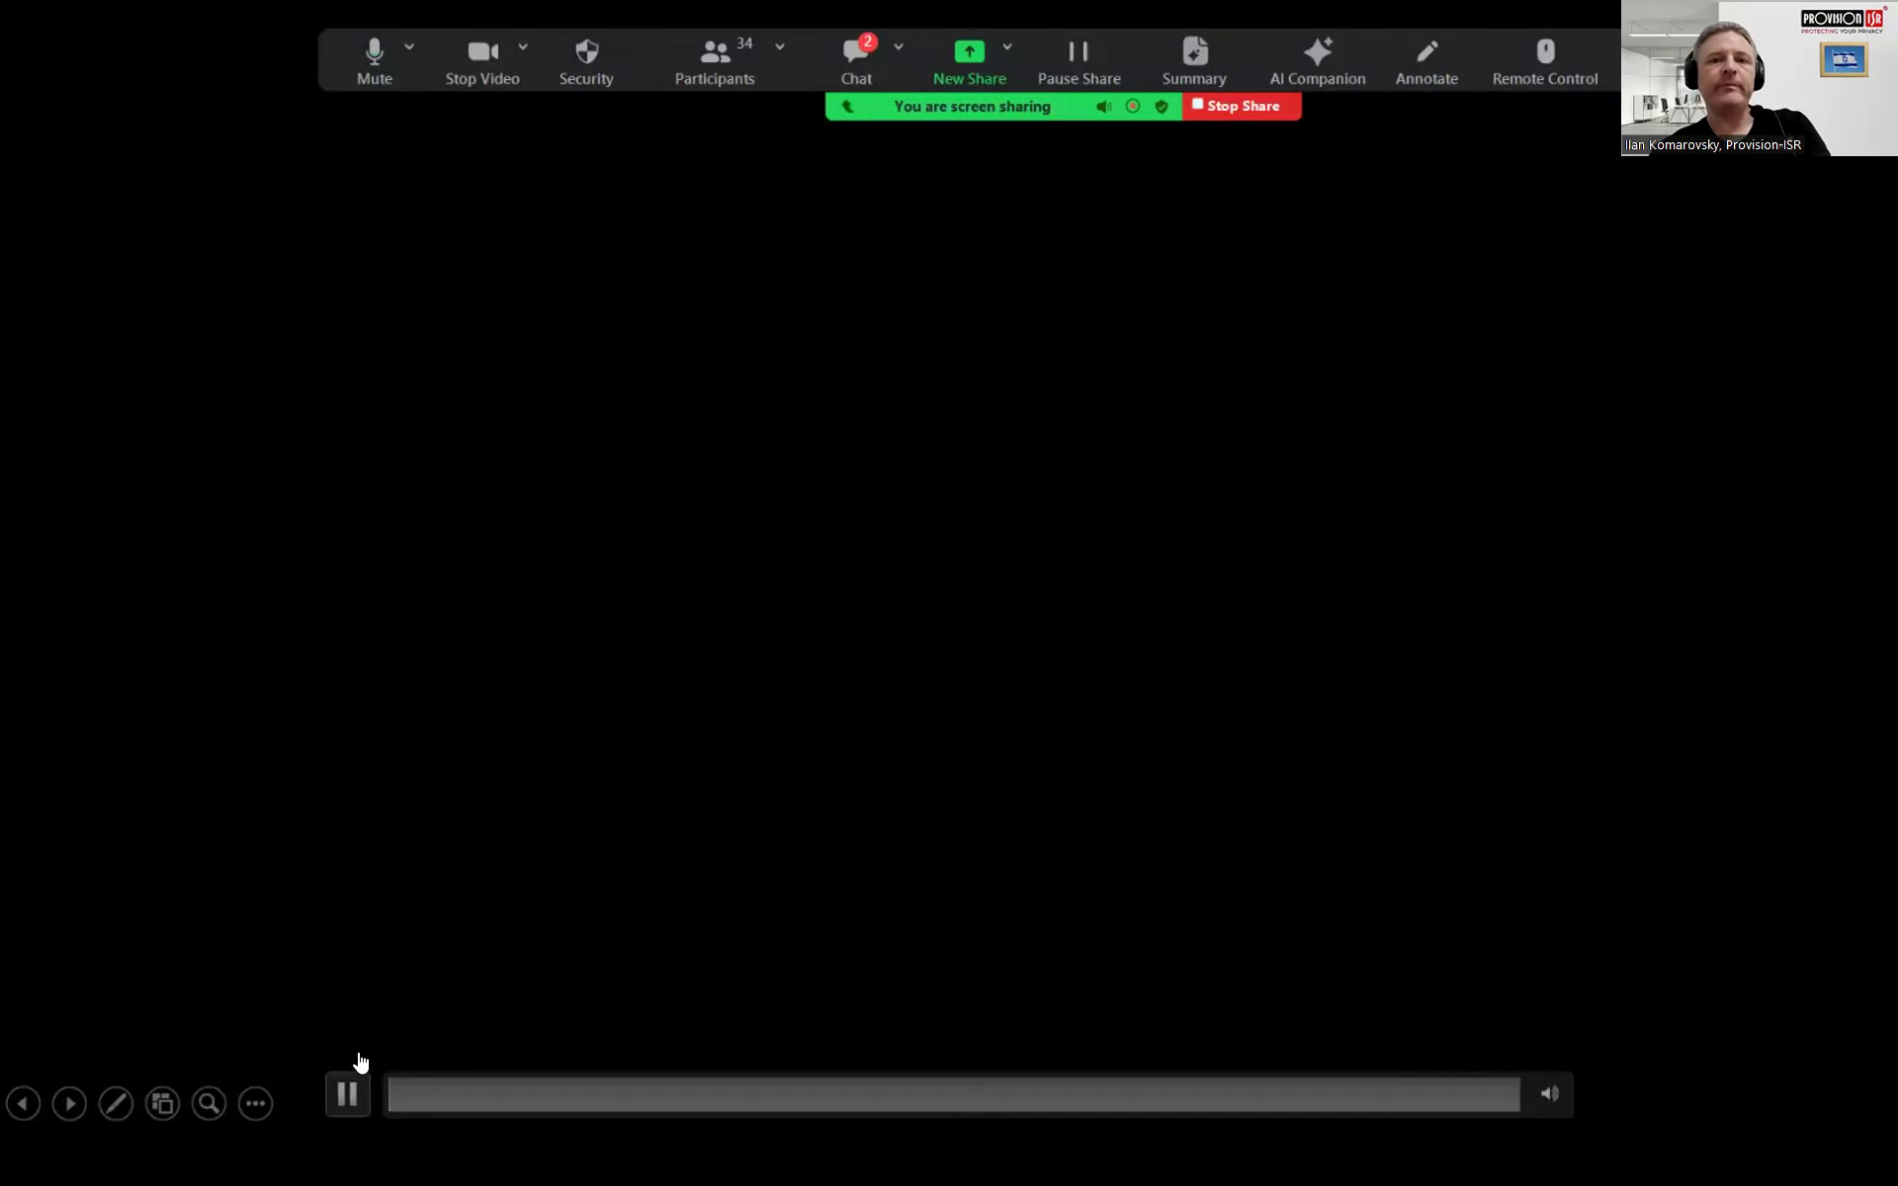
Advance past the AUDIO EXCEPTION title slide to 'Reacting to sudden Audio Exception'.
click(359, 1112)
click(1104, 715)
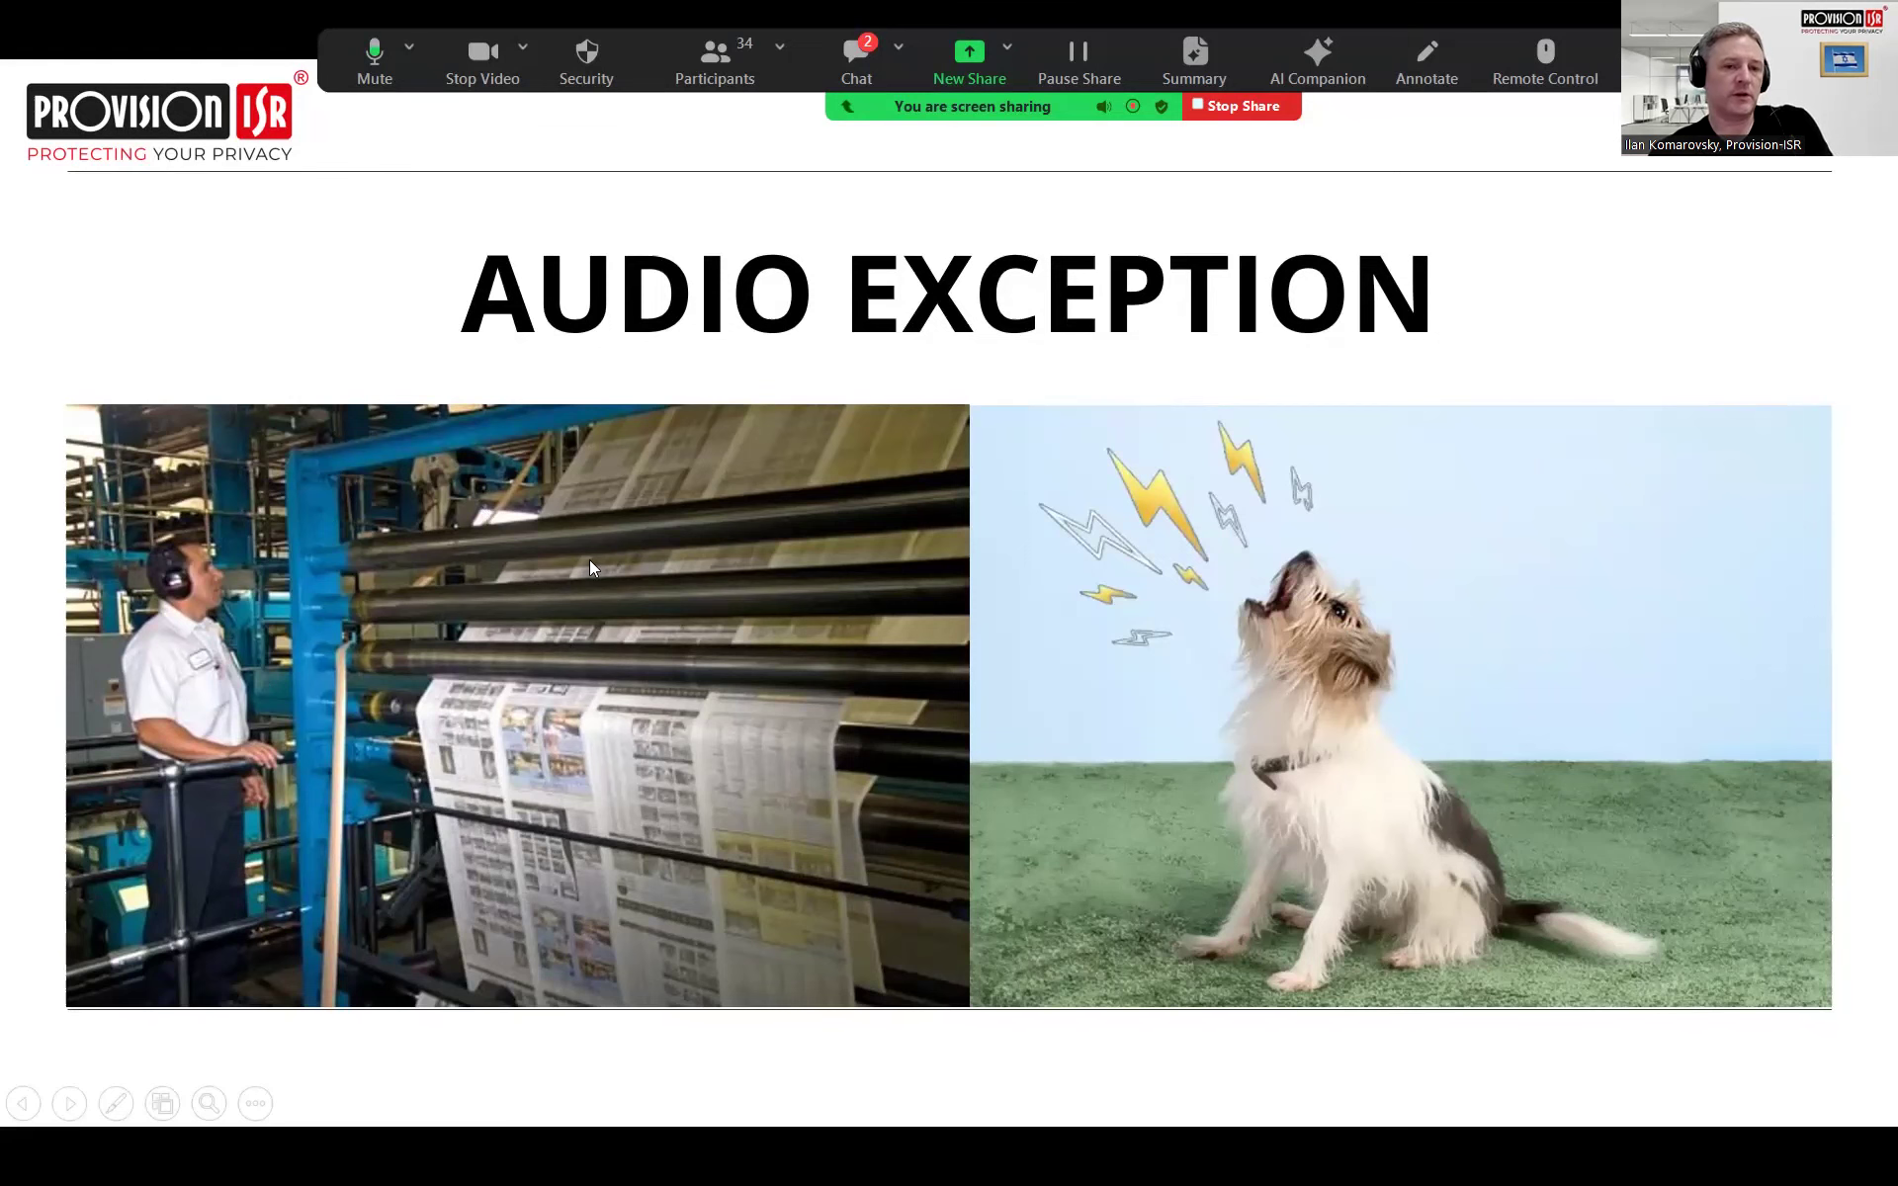
click(498, 783)
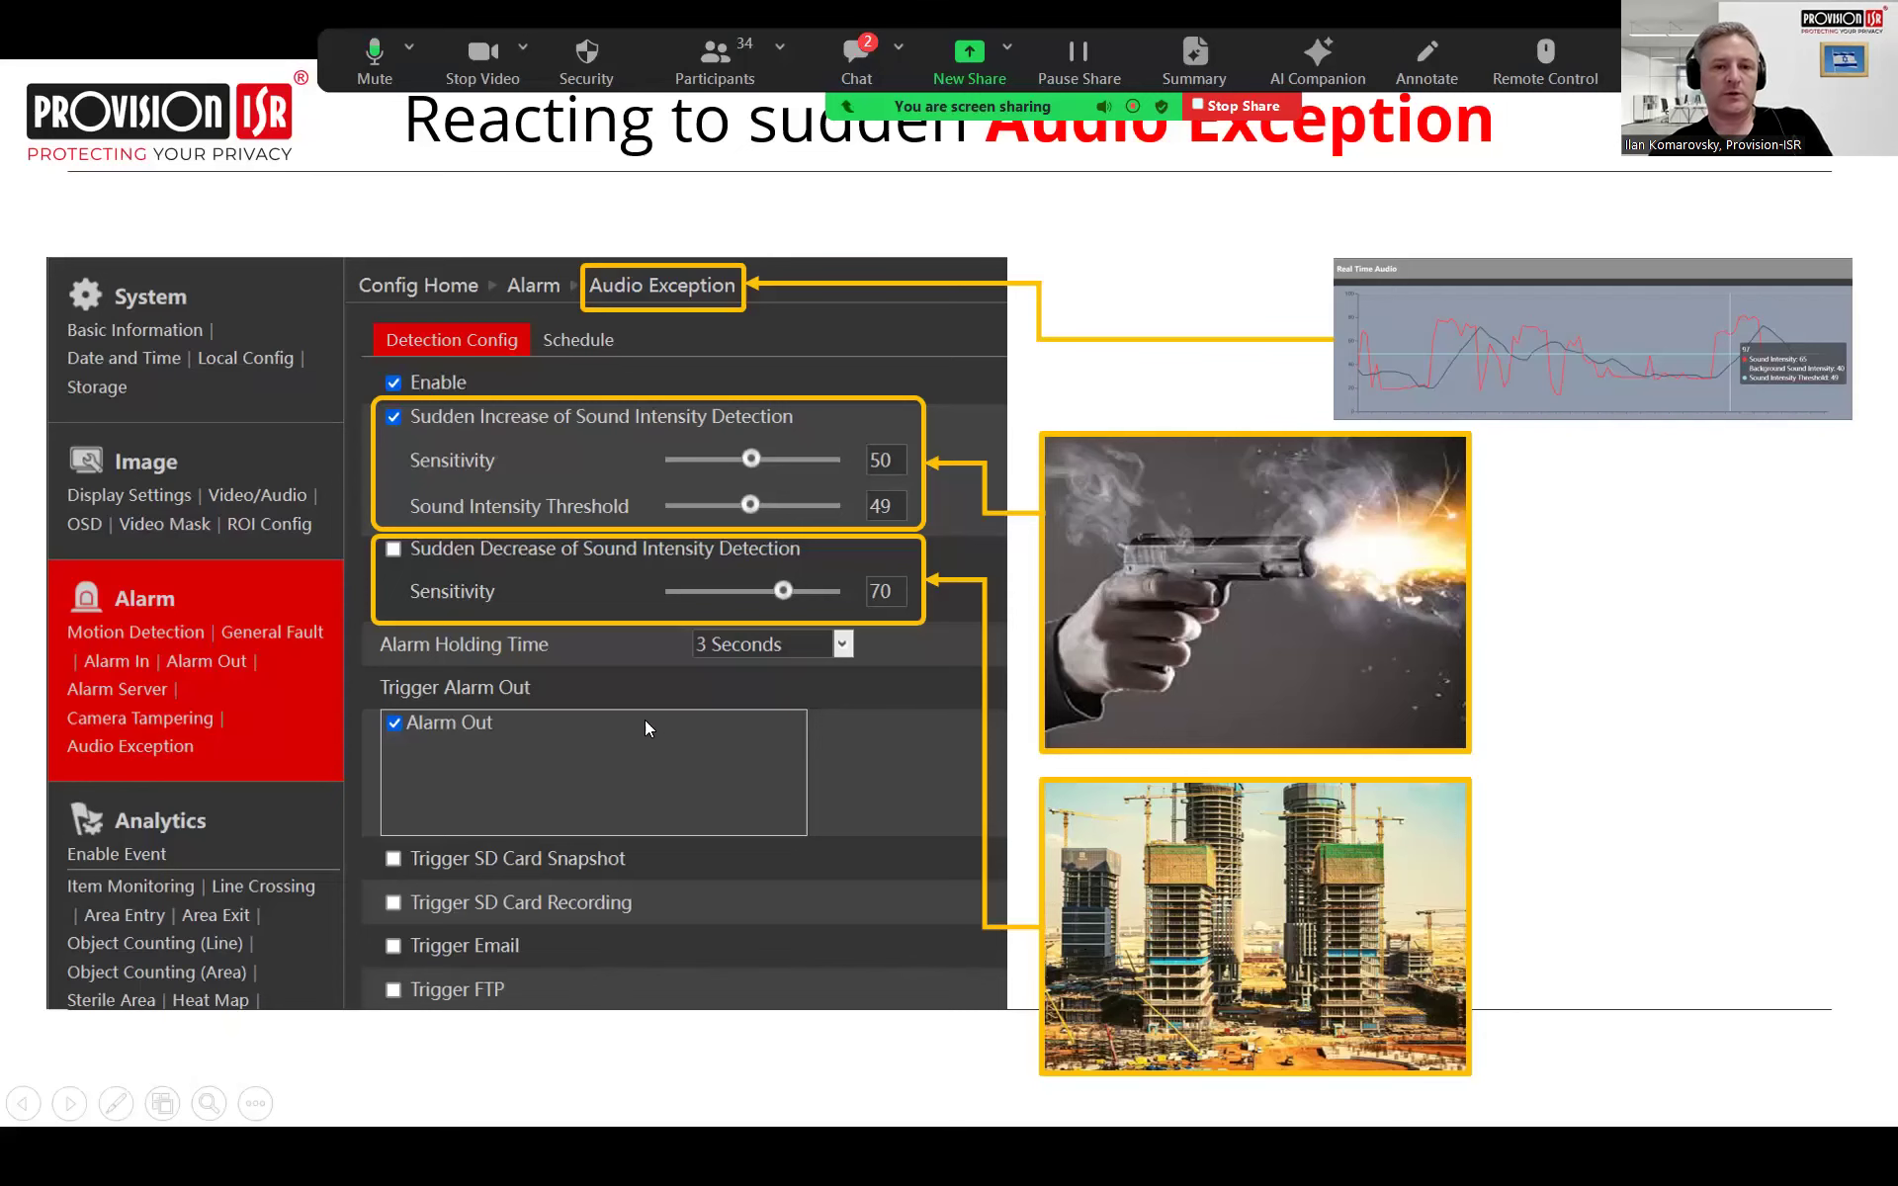
Advance past the Real Time Audio chart slide to the audio demo video slide.
click(516, 753)
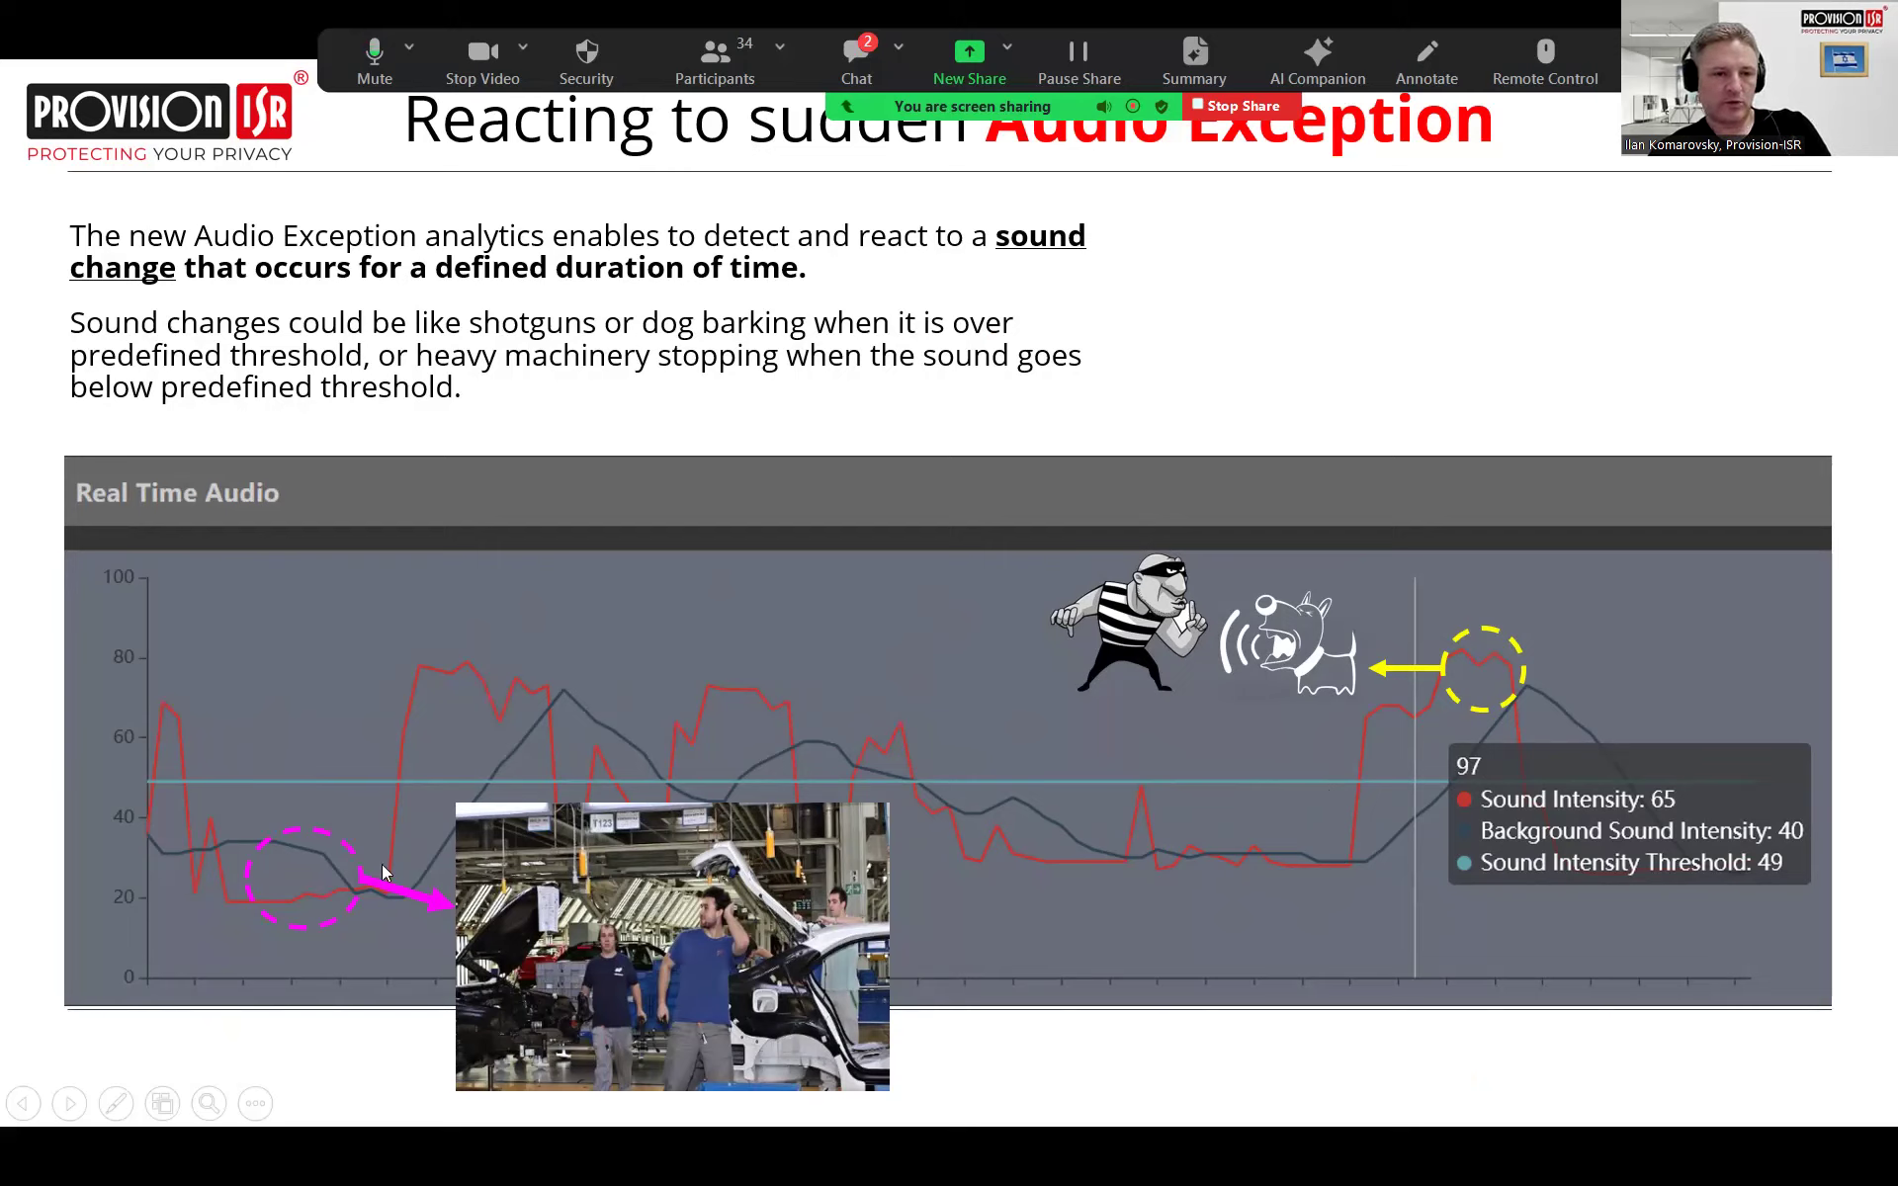
click(567, 699)
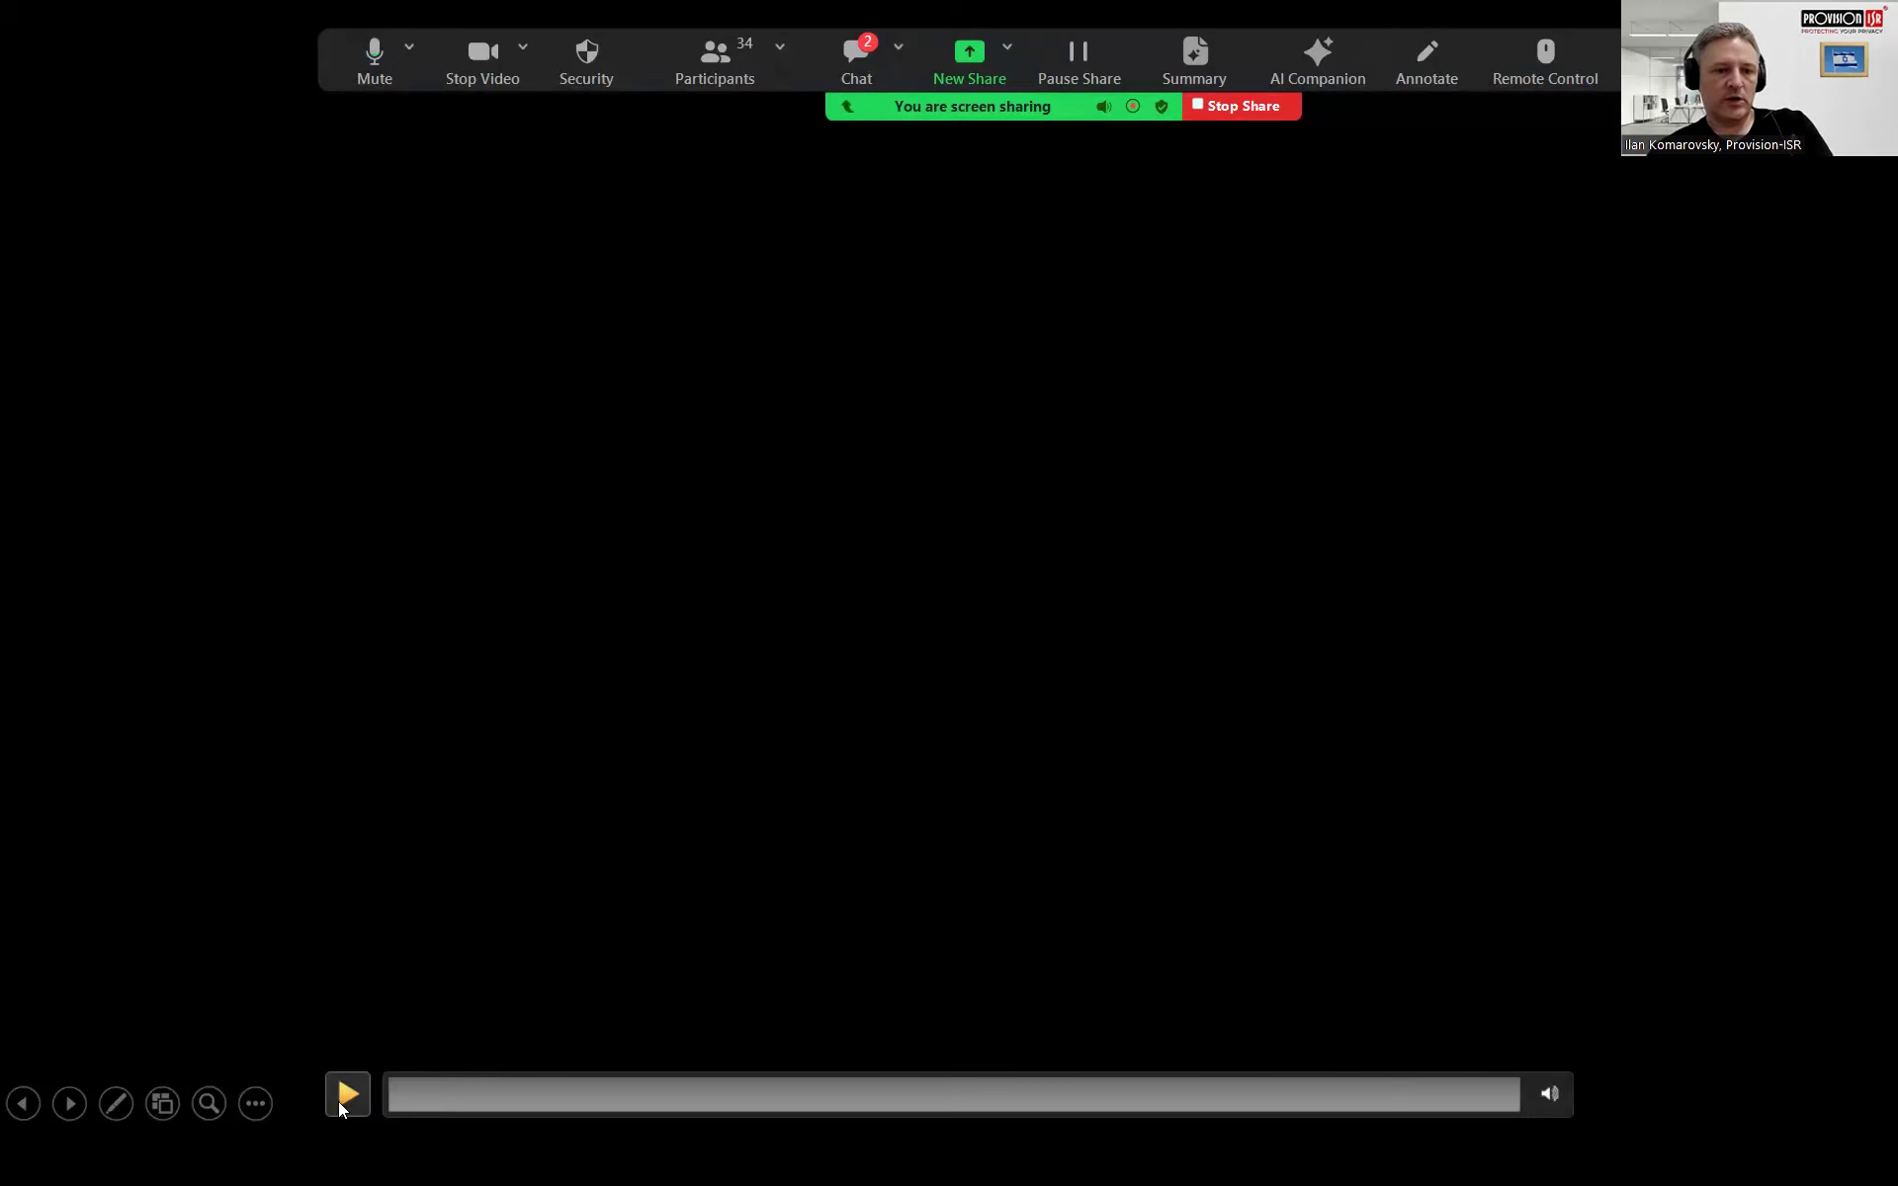
Play the audio demo from the dog Live view, stopping on the Video/Audio > Audio page.
click(360, 1099)
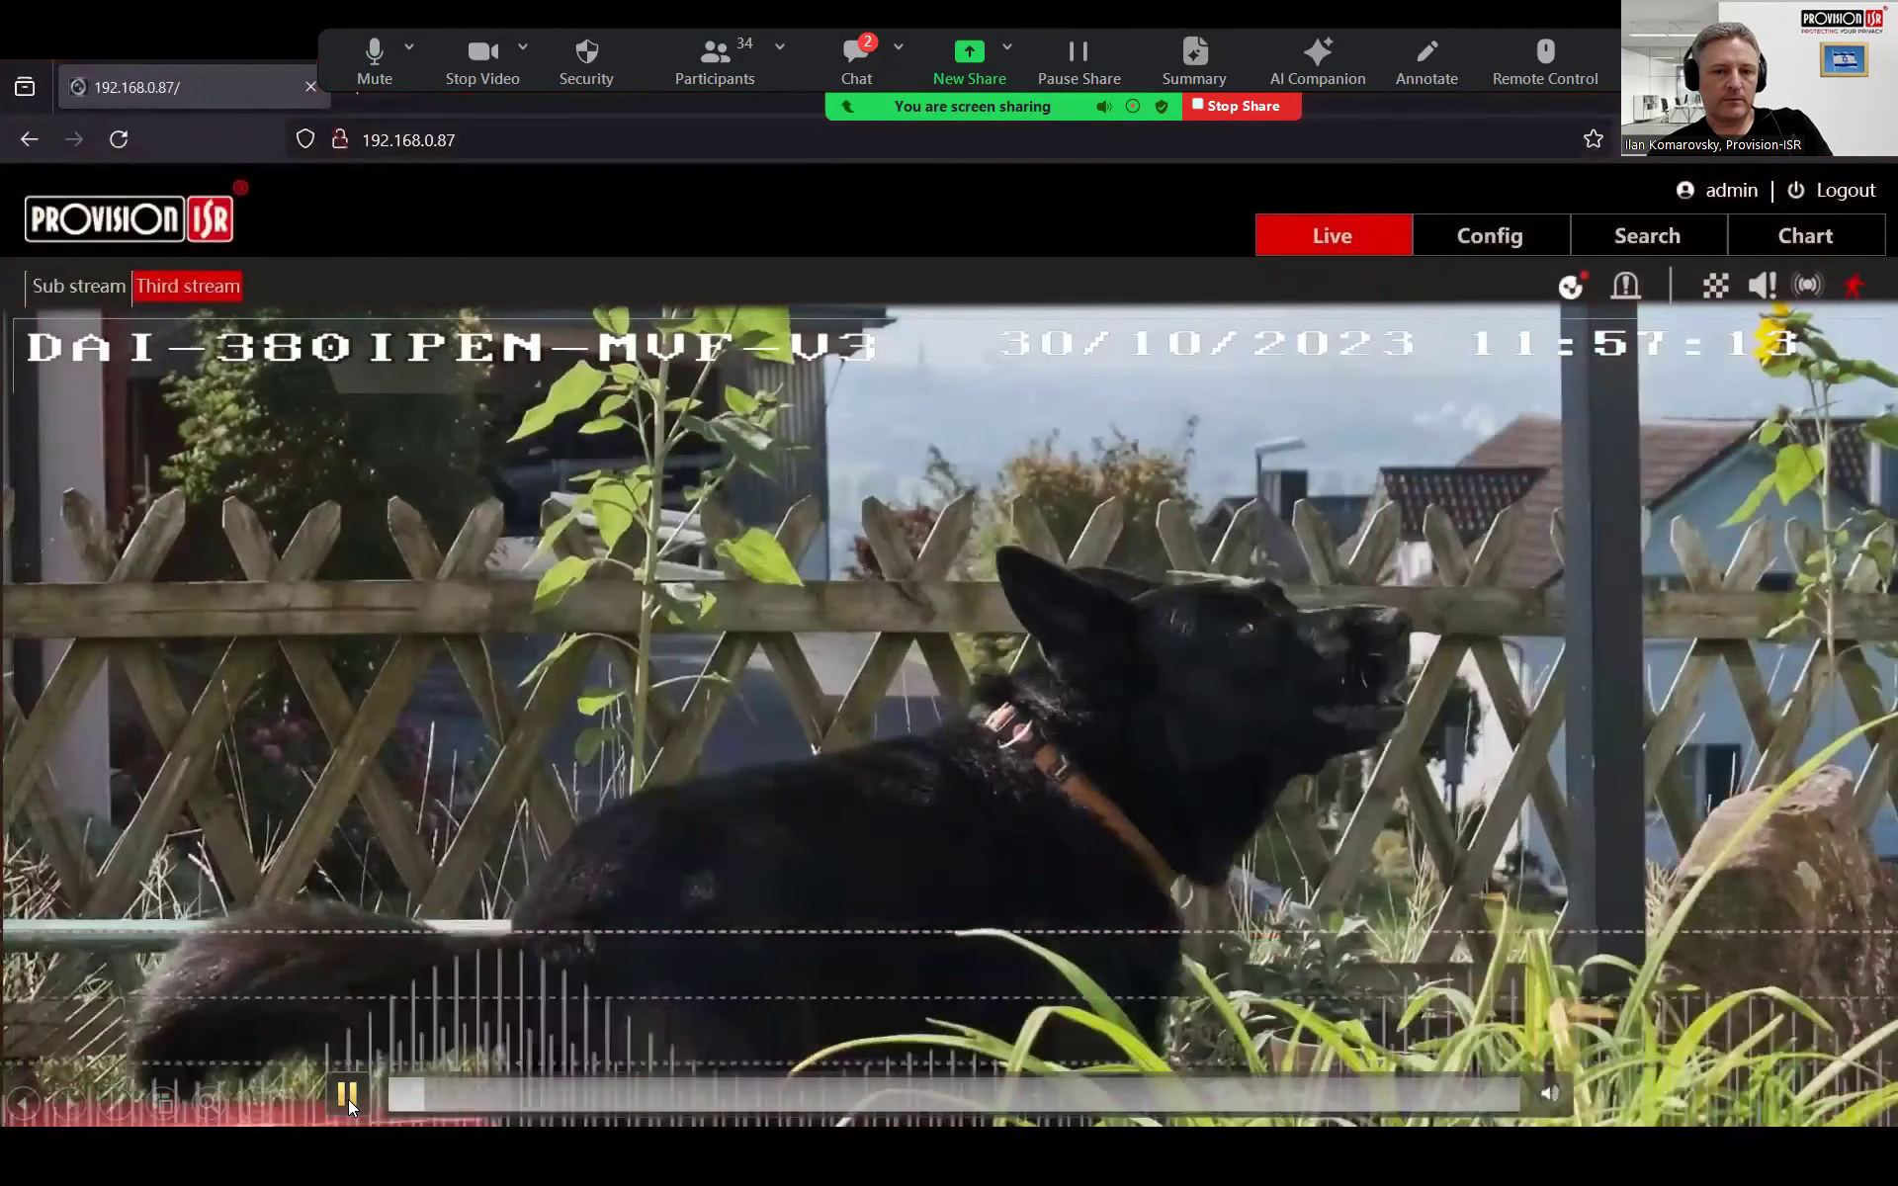
click(348, 1097)
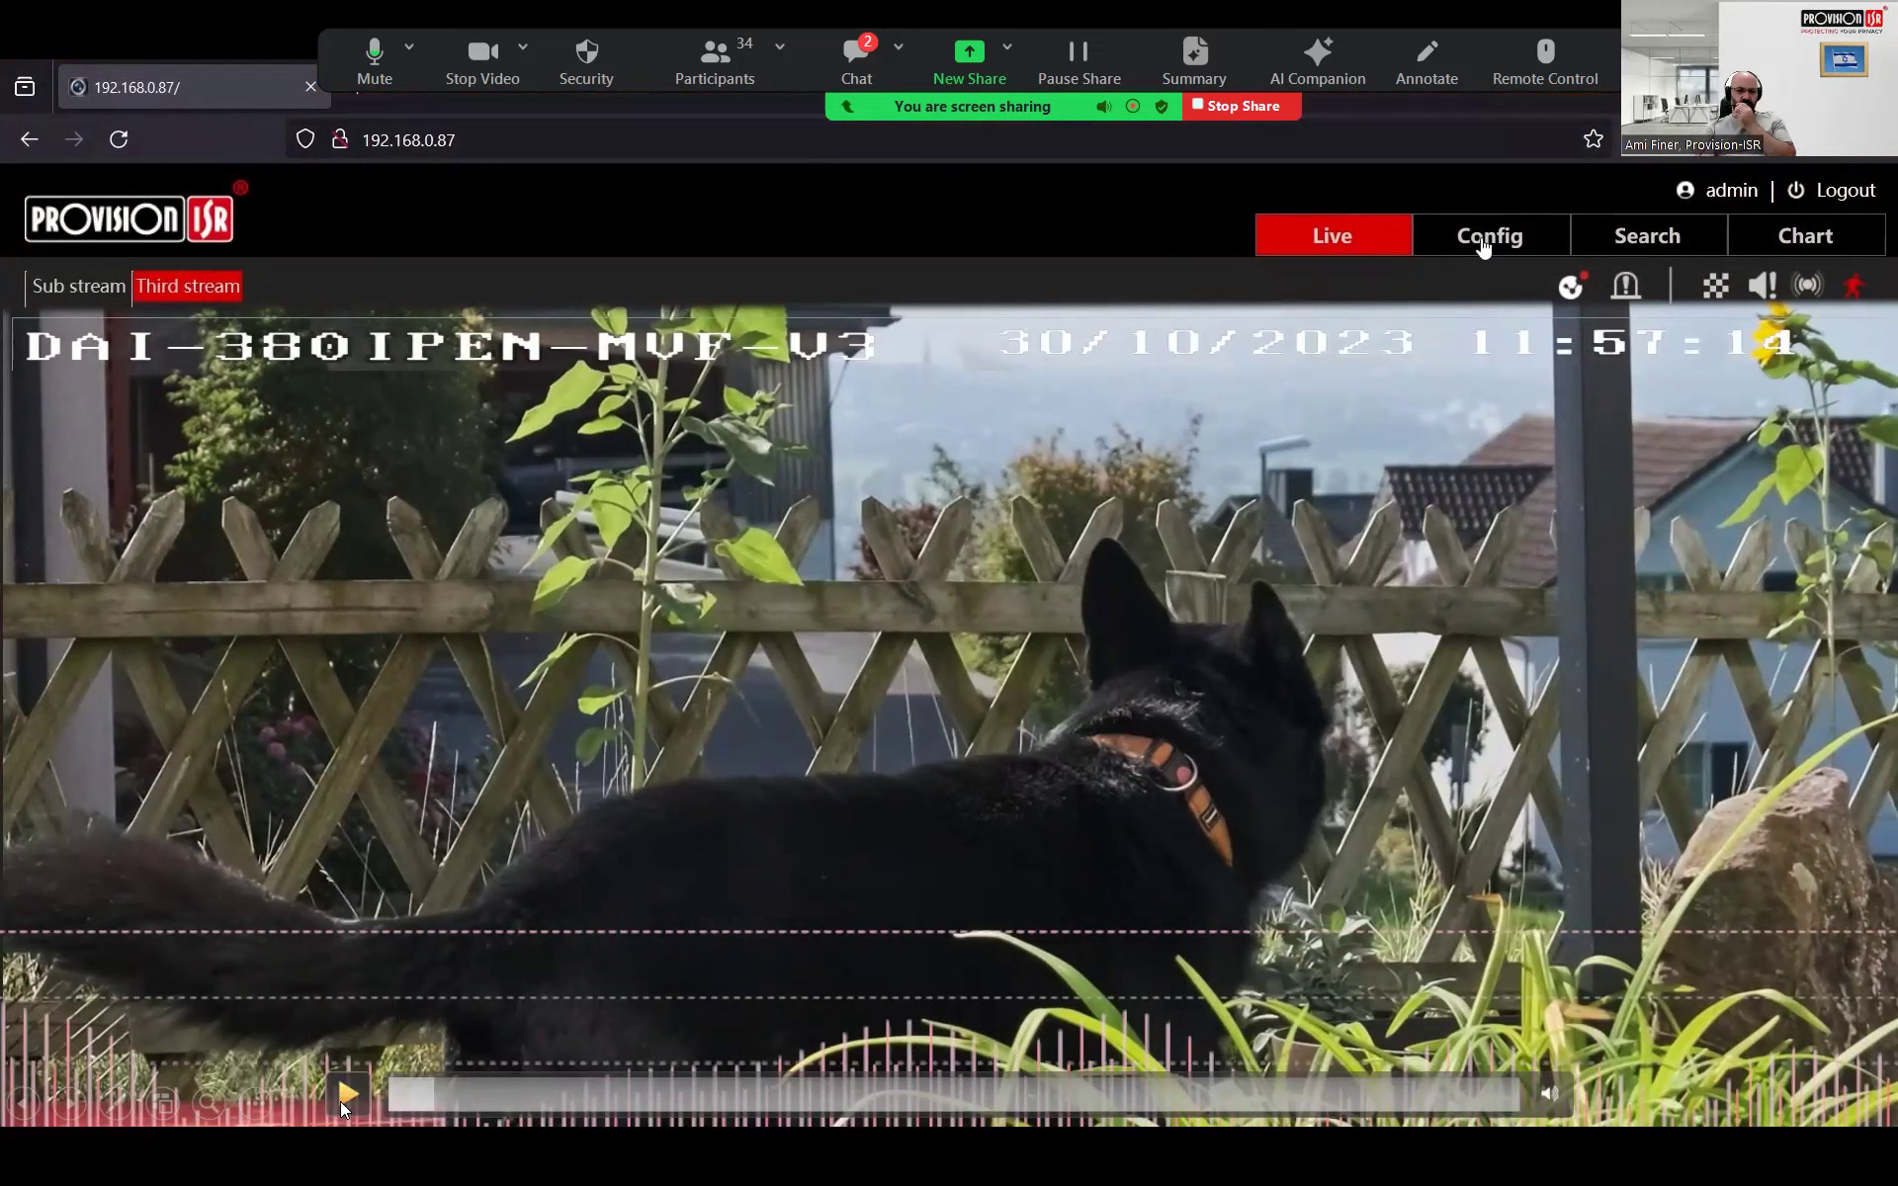
mouse_move(1560, 1078)
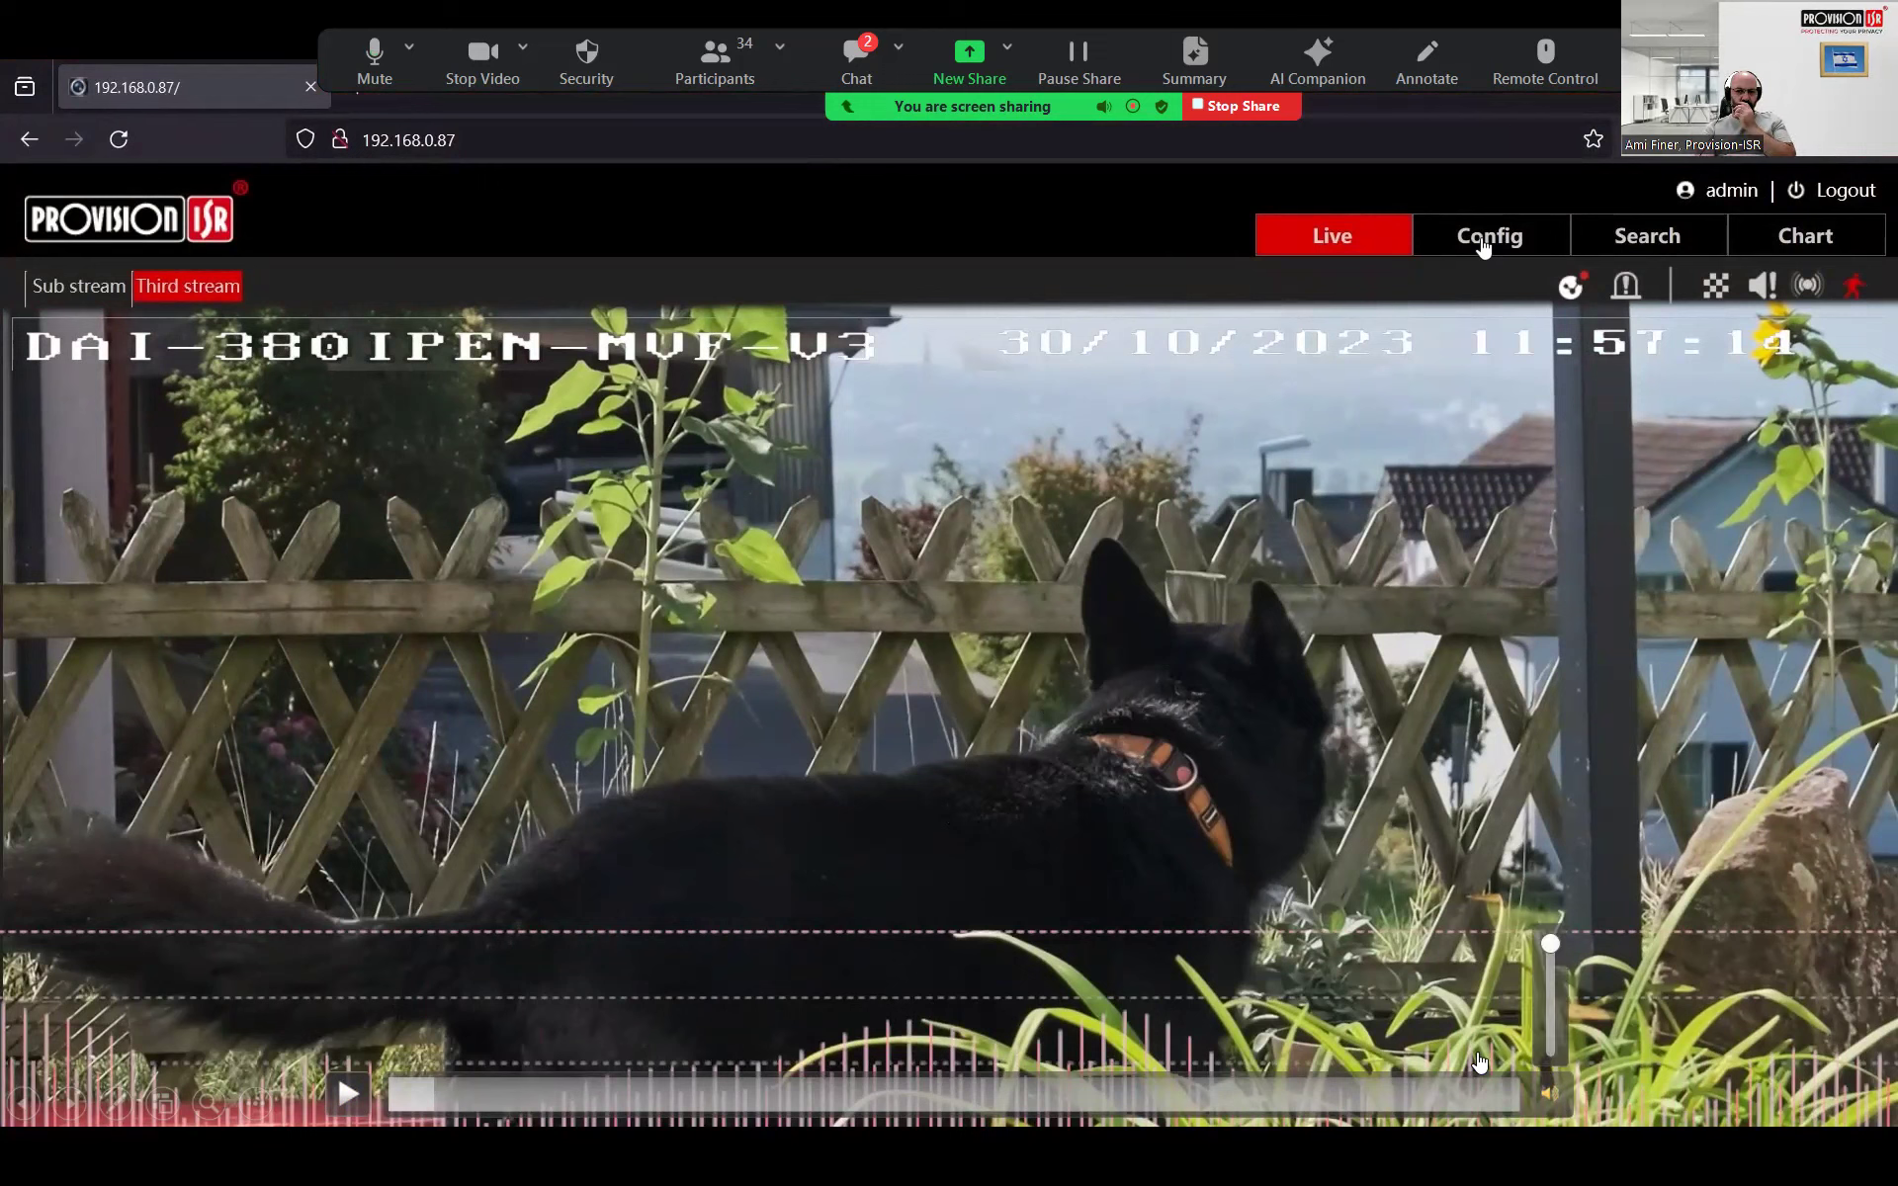
click(350, 1093)
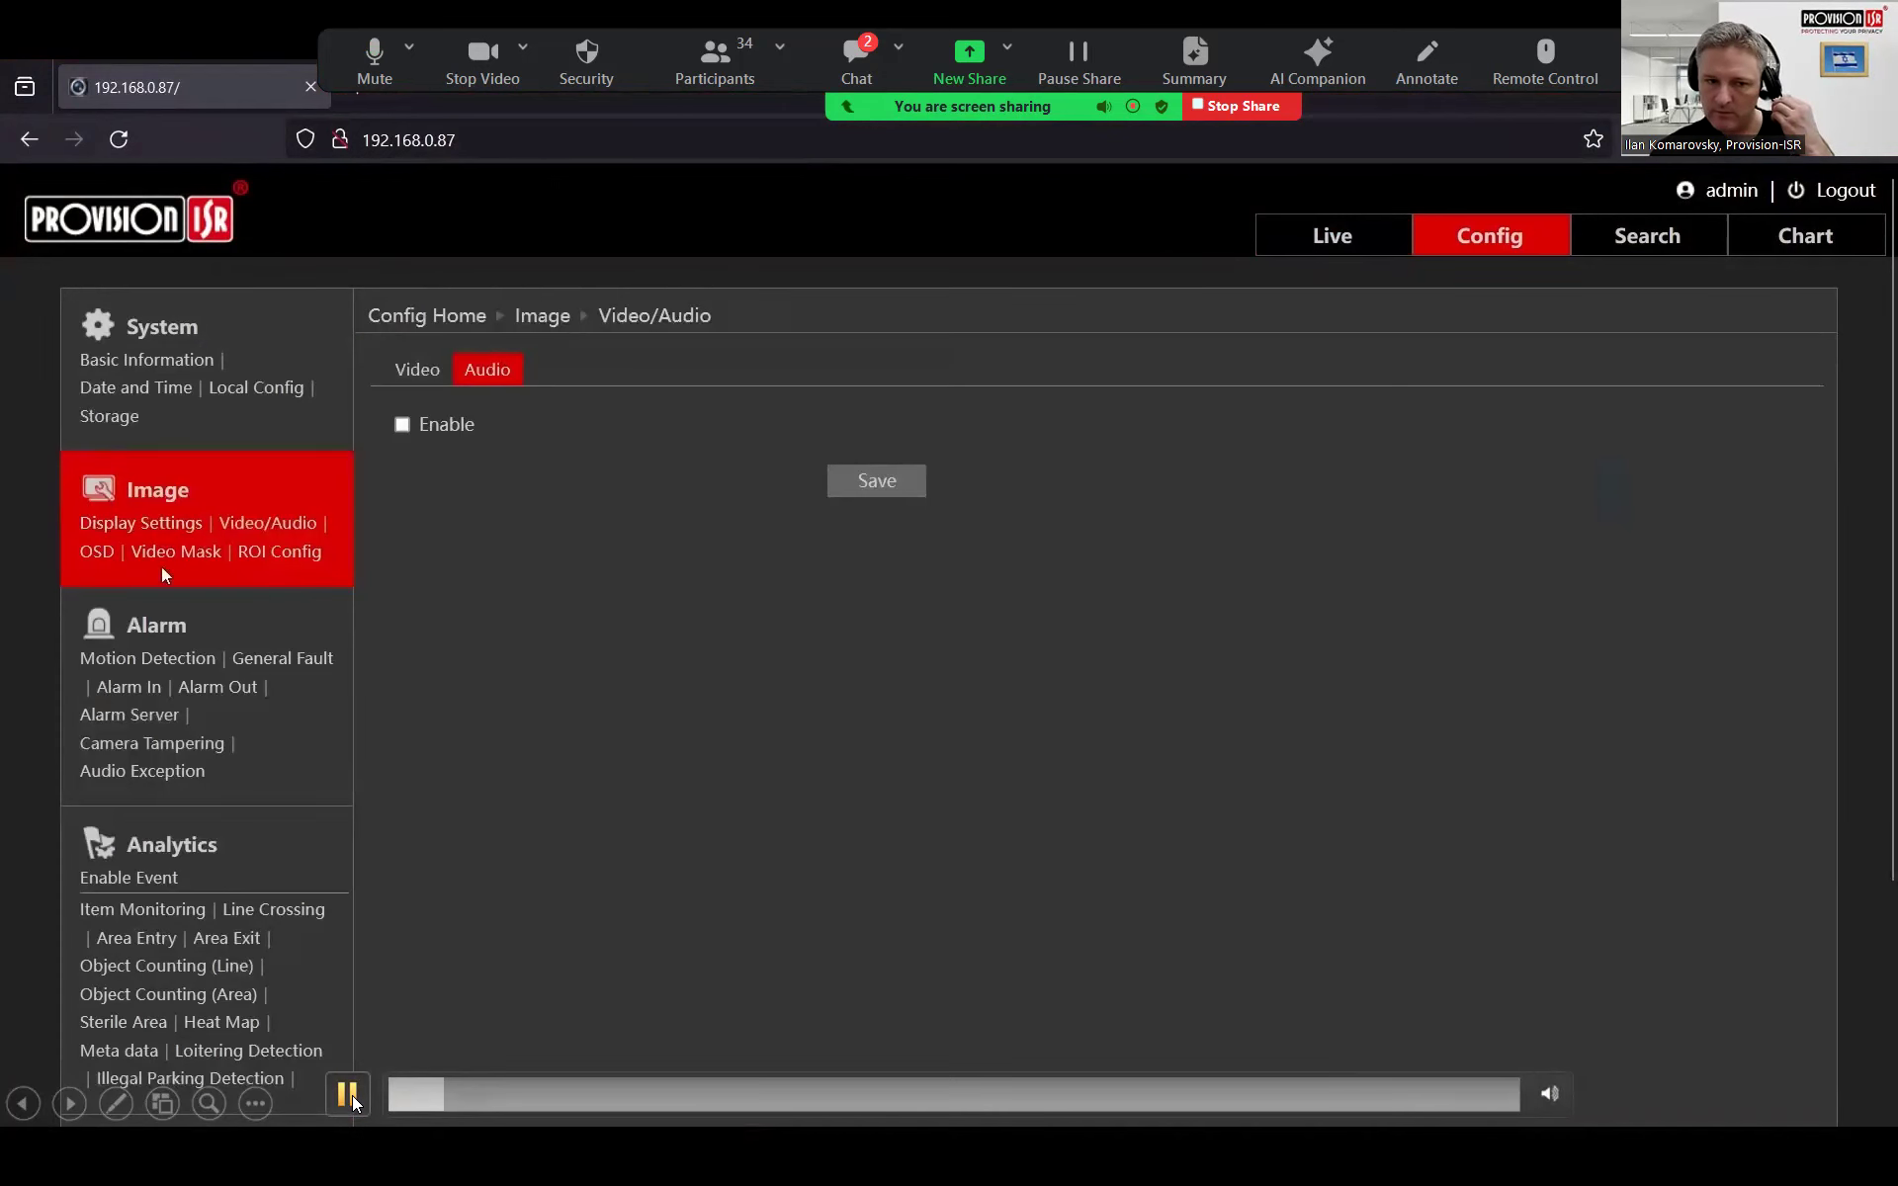
click(350, 1093)
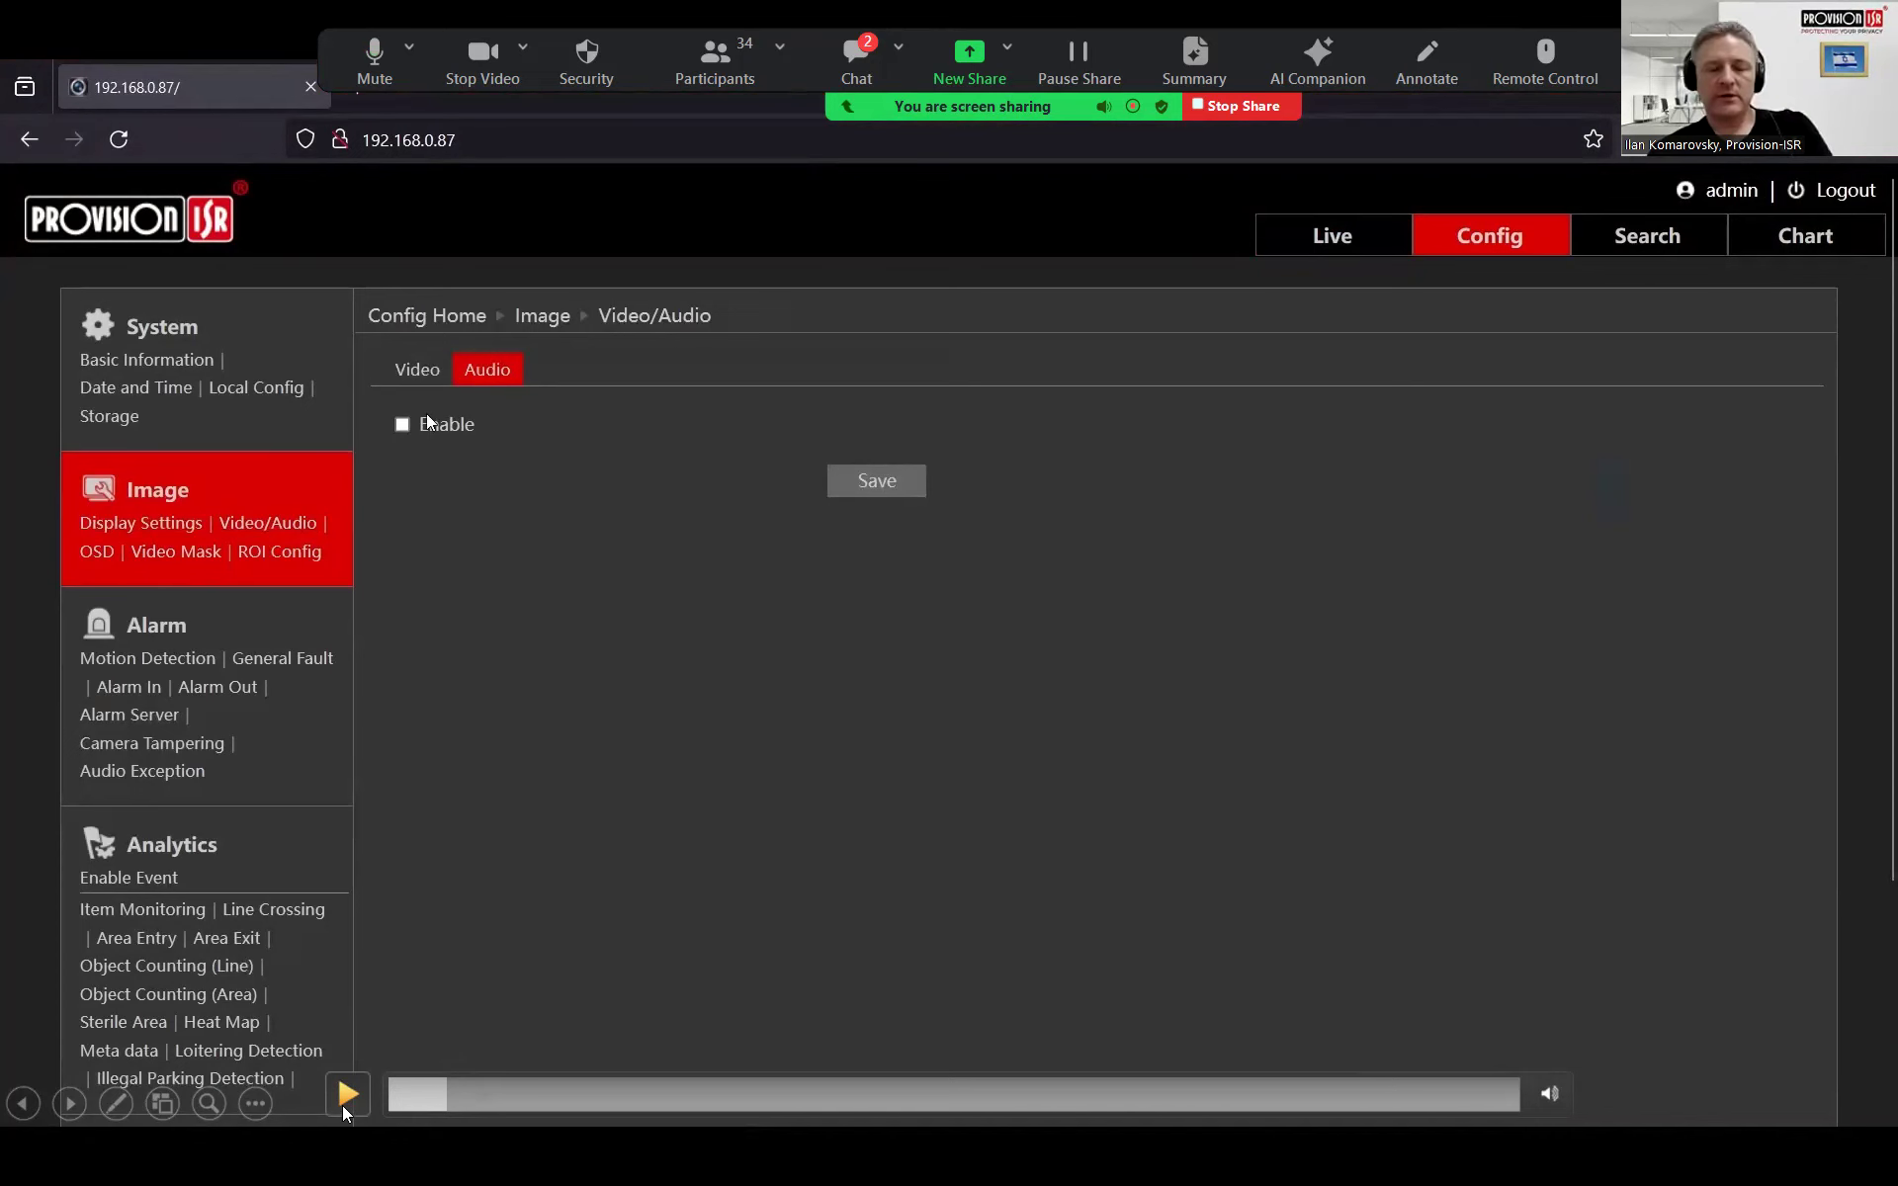
Replay the clip until audio is enabled with G711A, MIC input, volumes 20 and 75.
click(425, 1097)
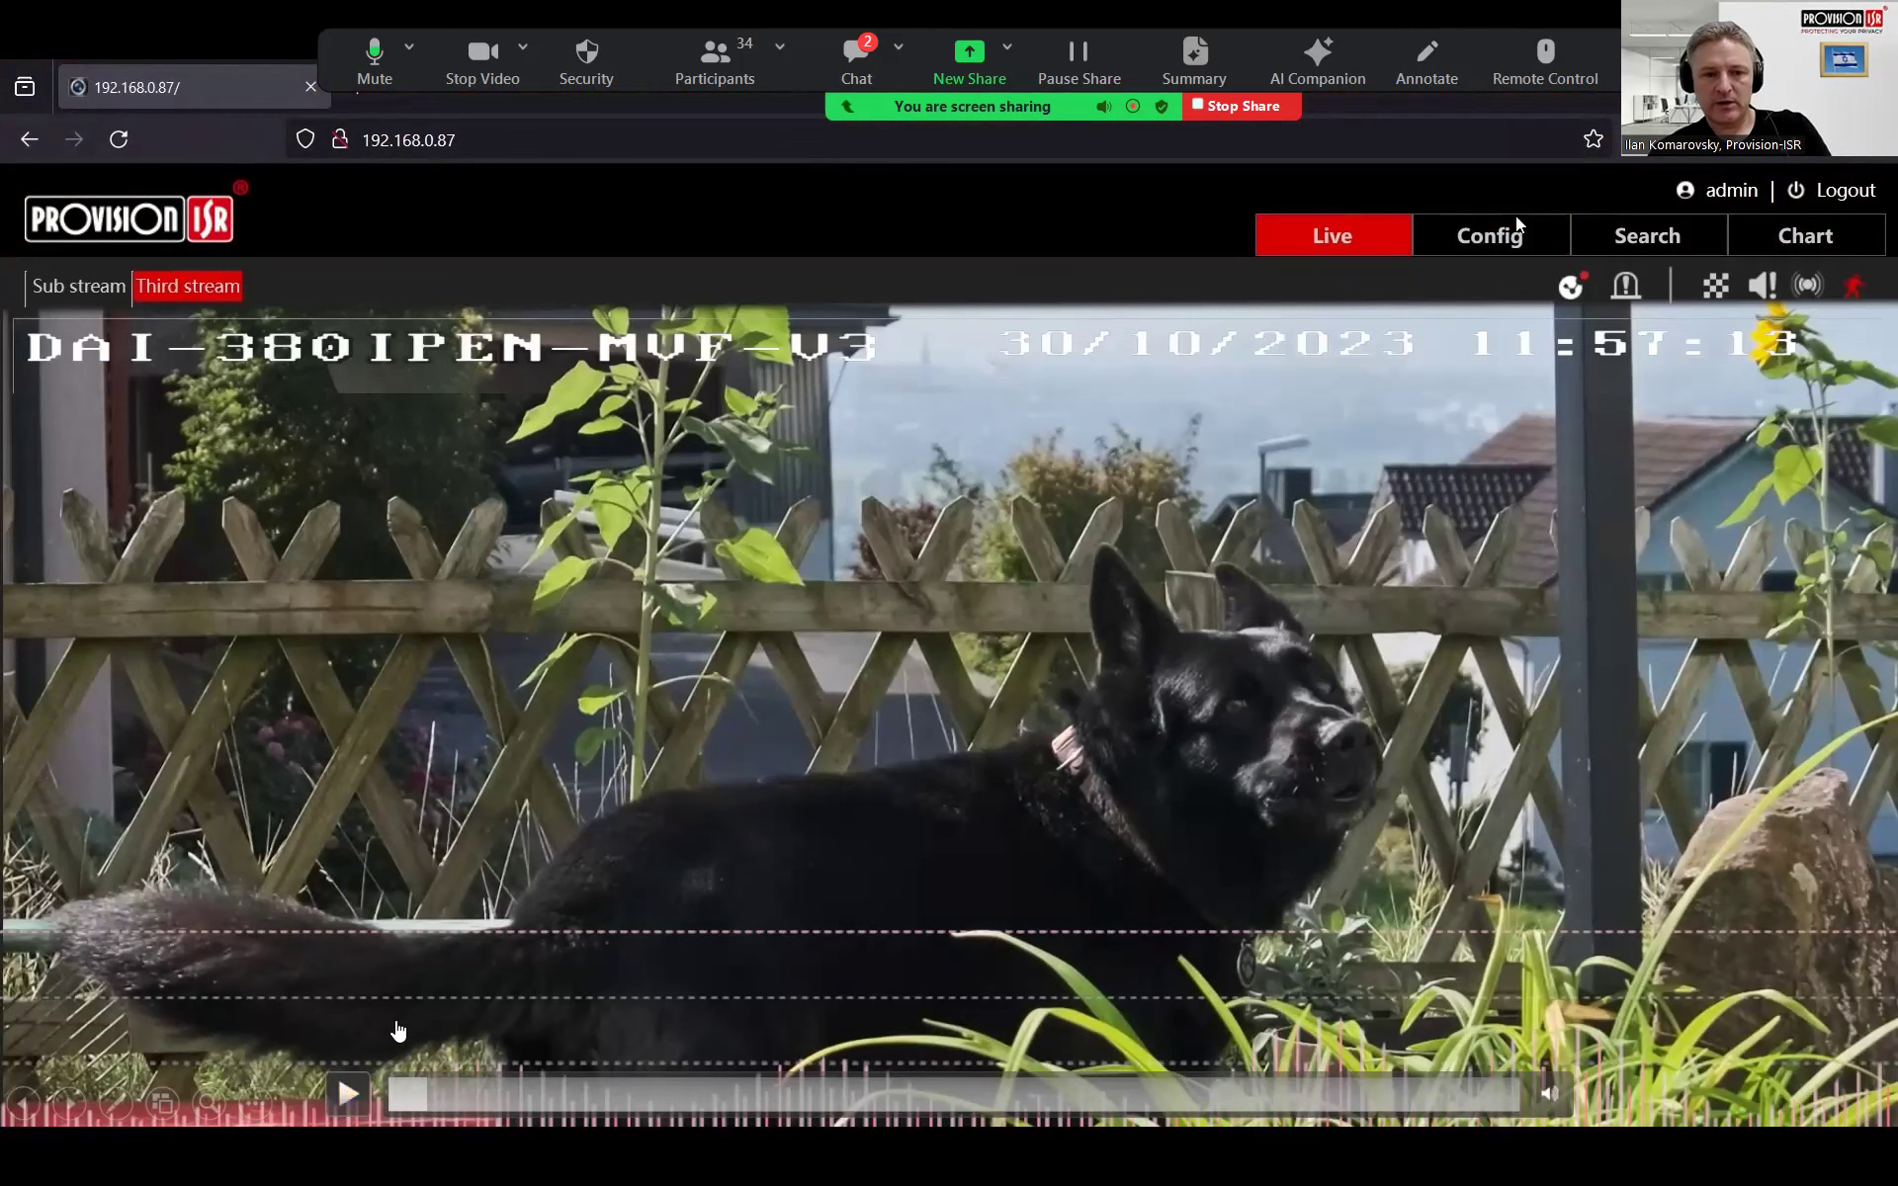
click(378, 1092)
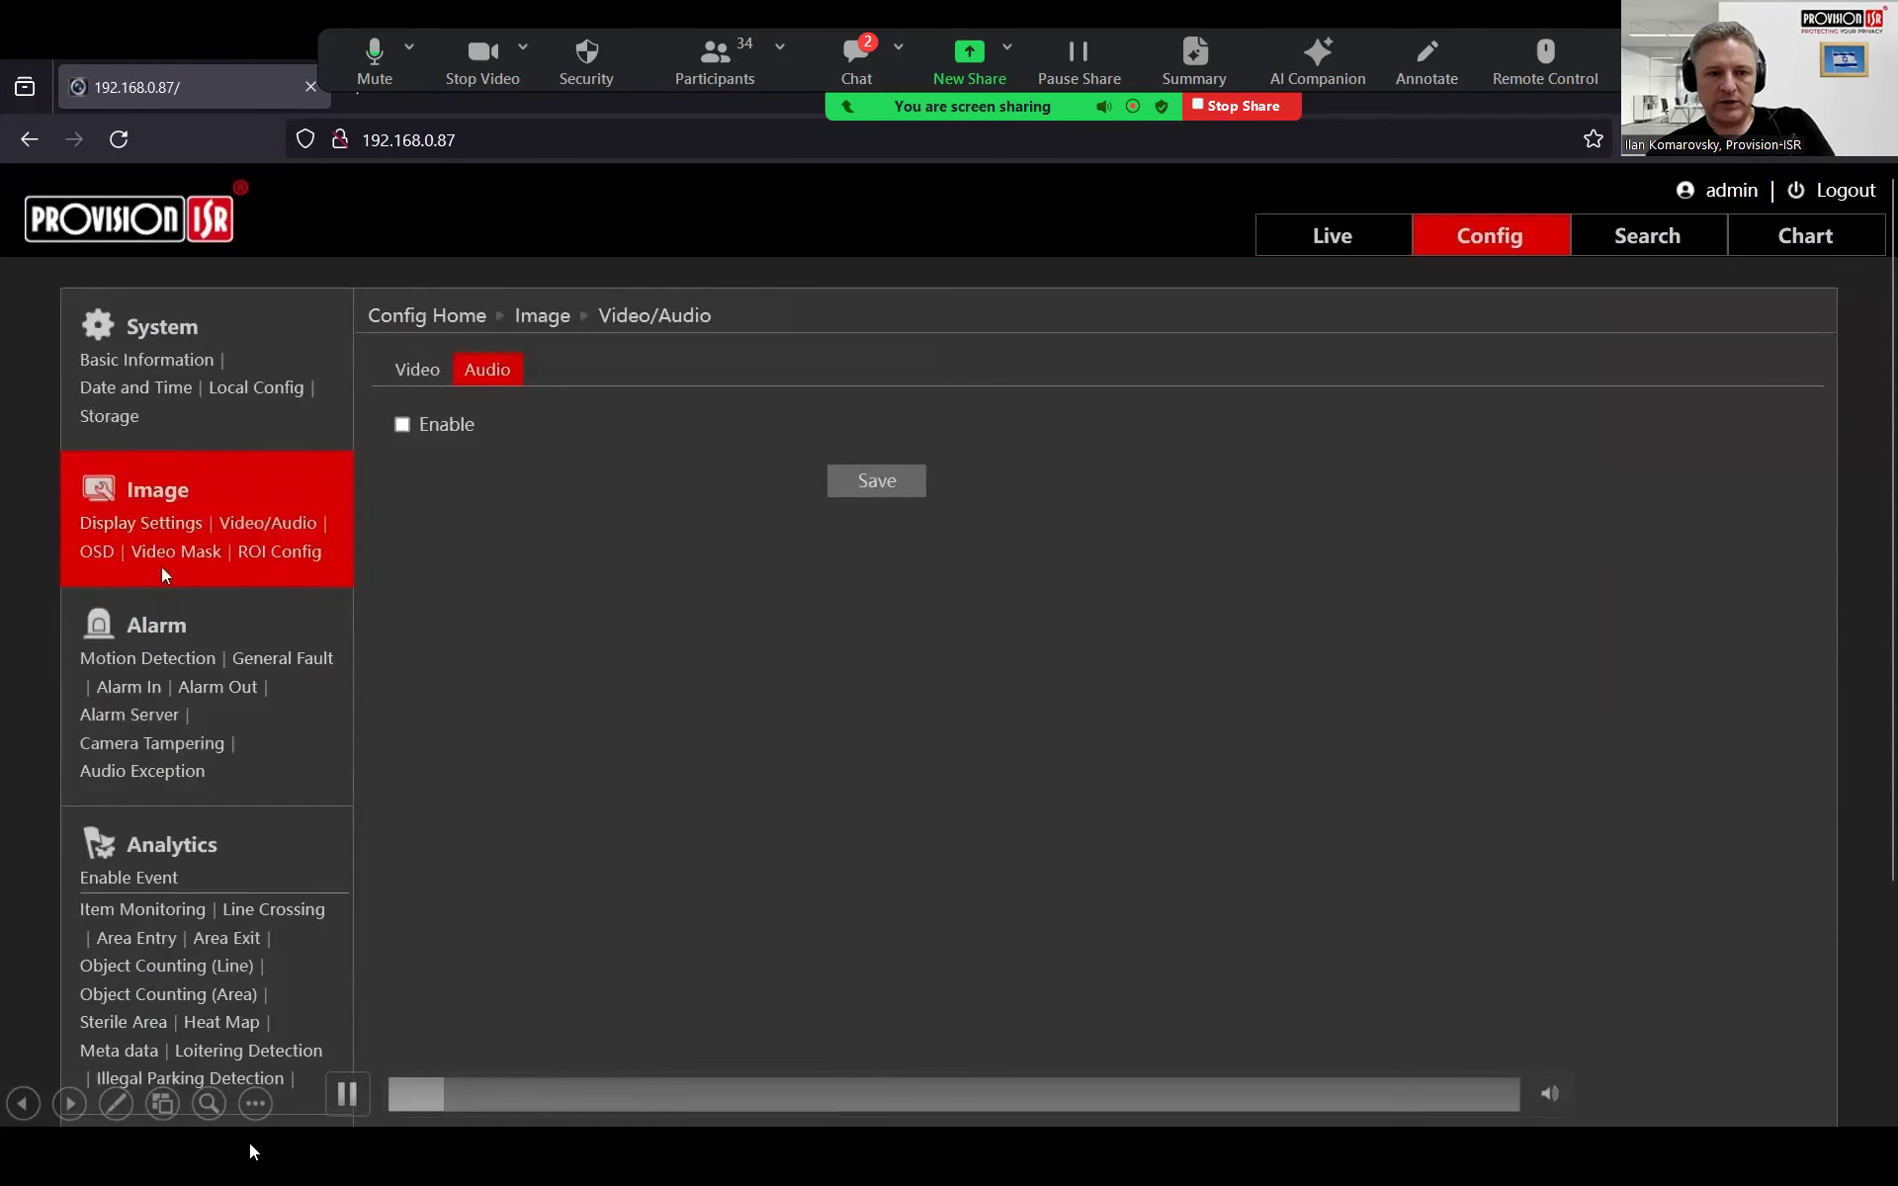
click(347, 1095)
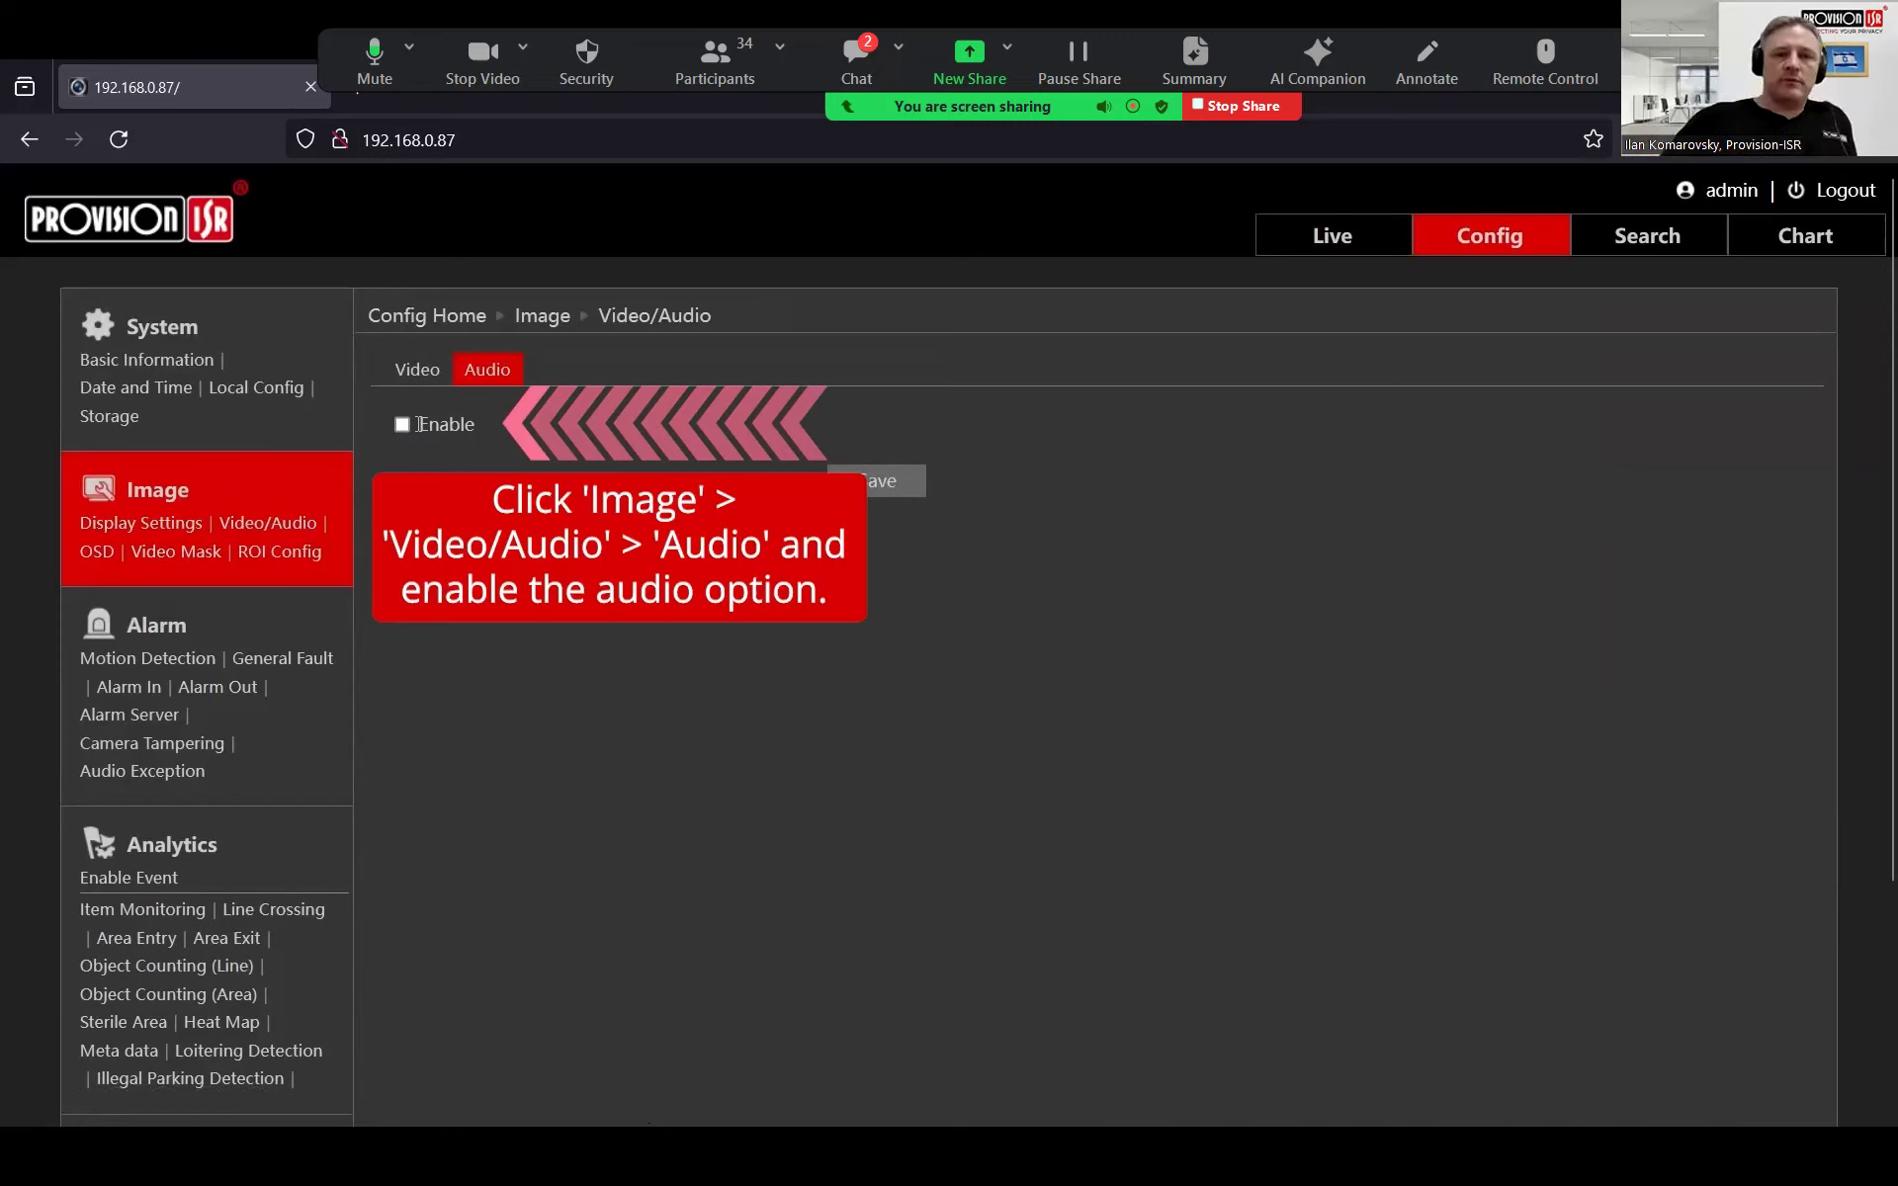
click(347, 1093)
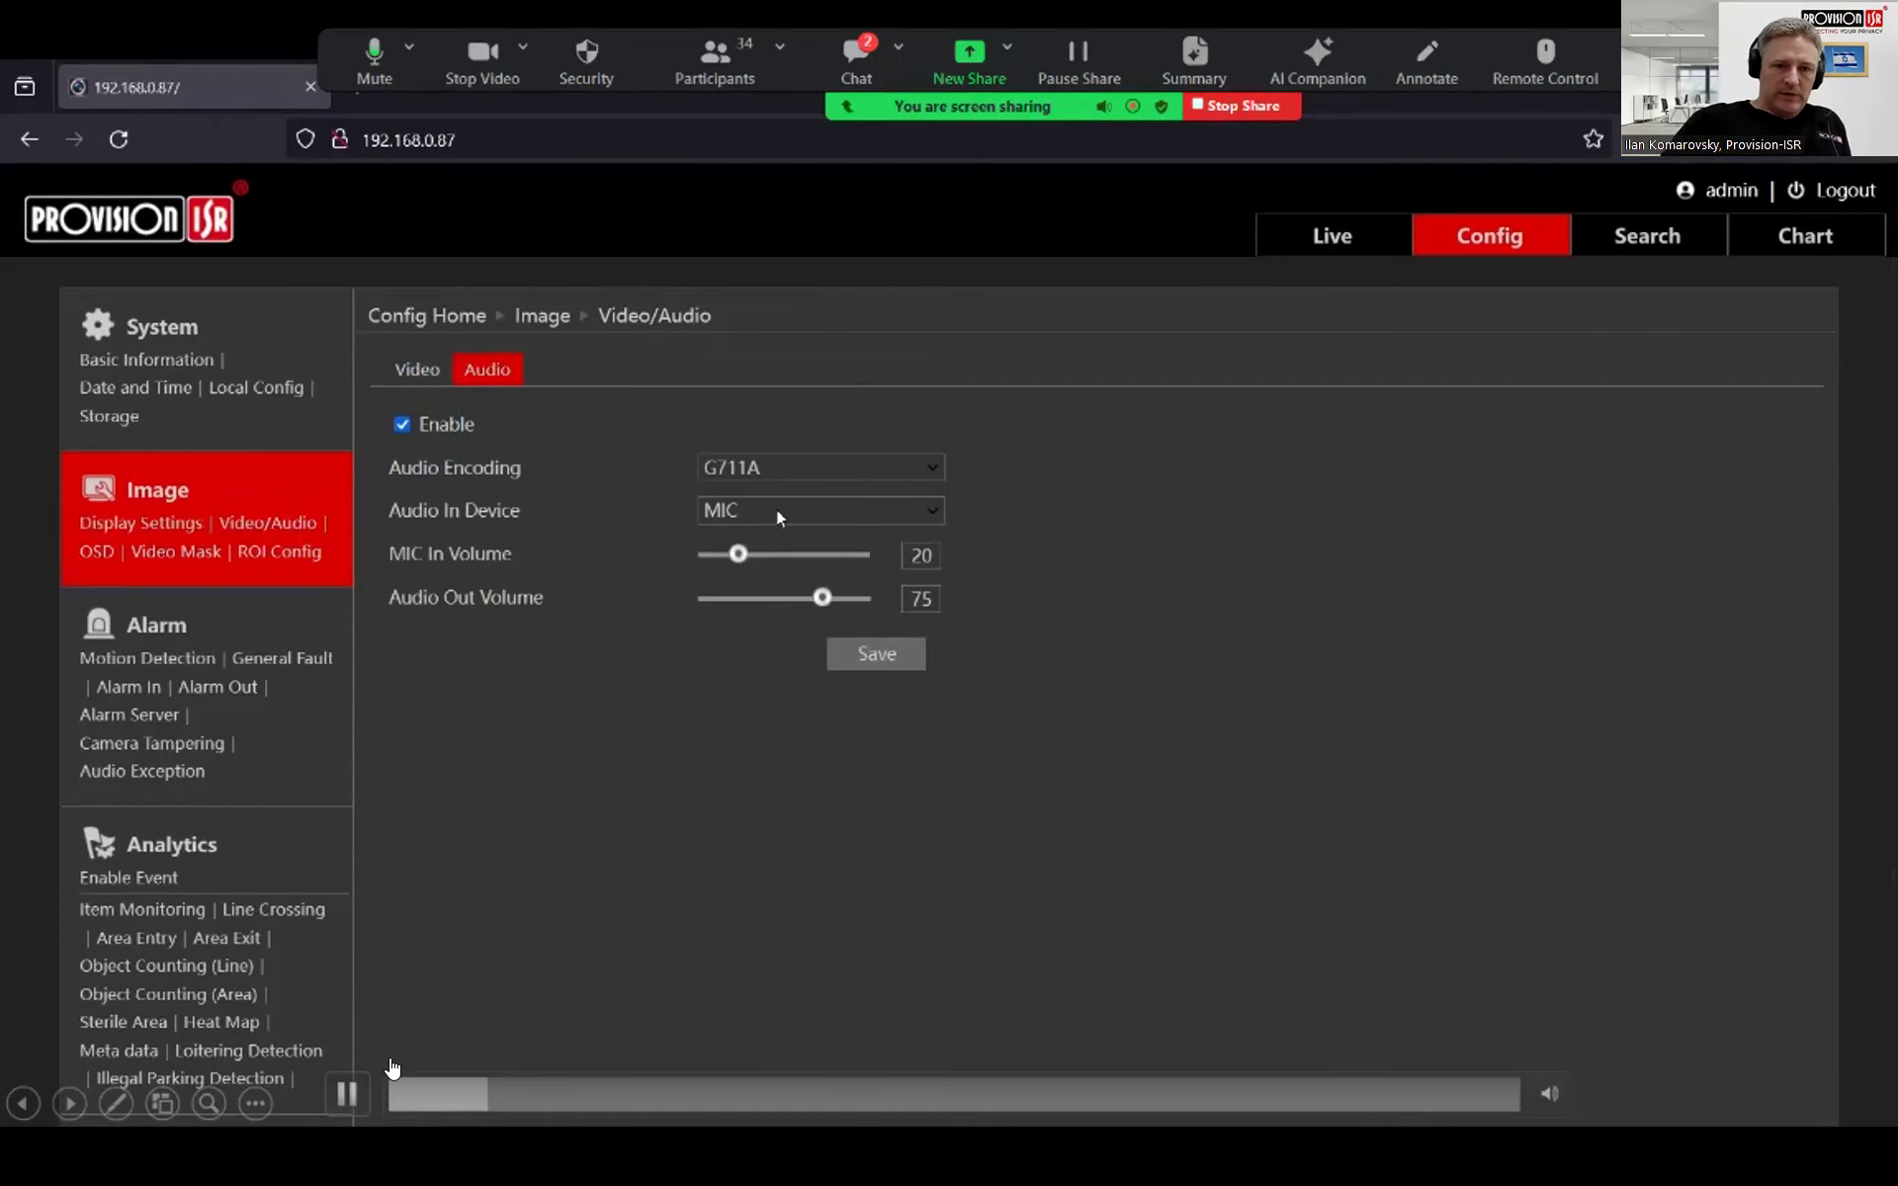
Play on to the Audio Exception page showing threshold 44 and the Real Time Audio curve.
click(345, 1097)
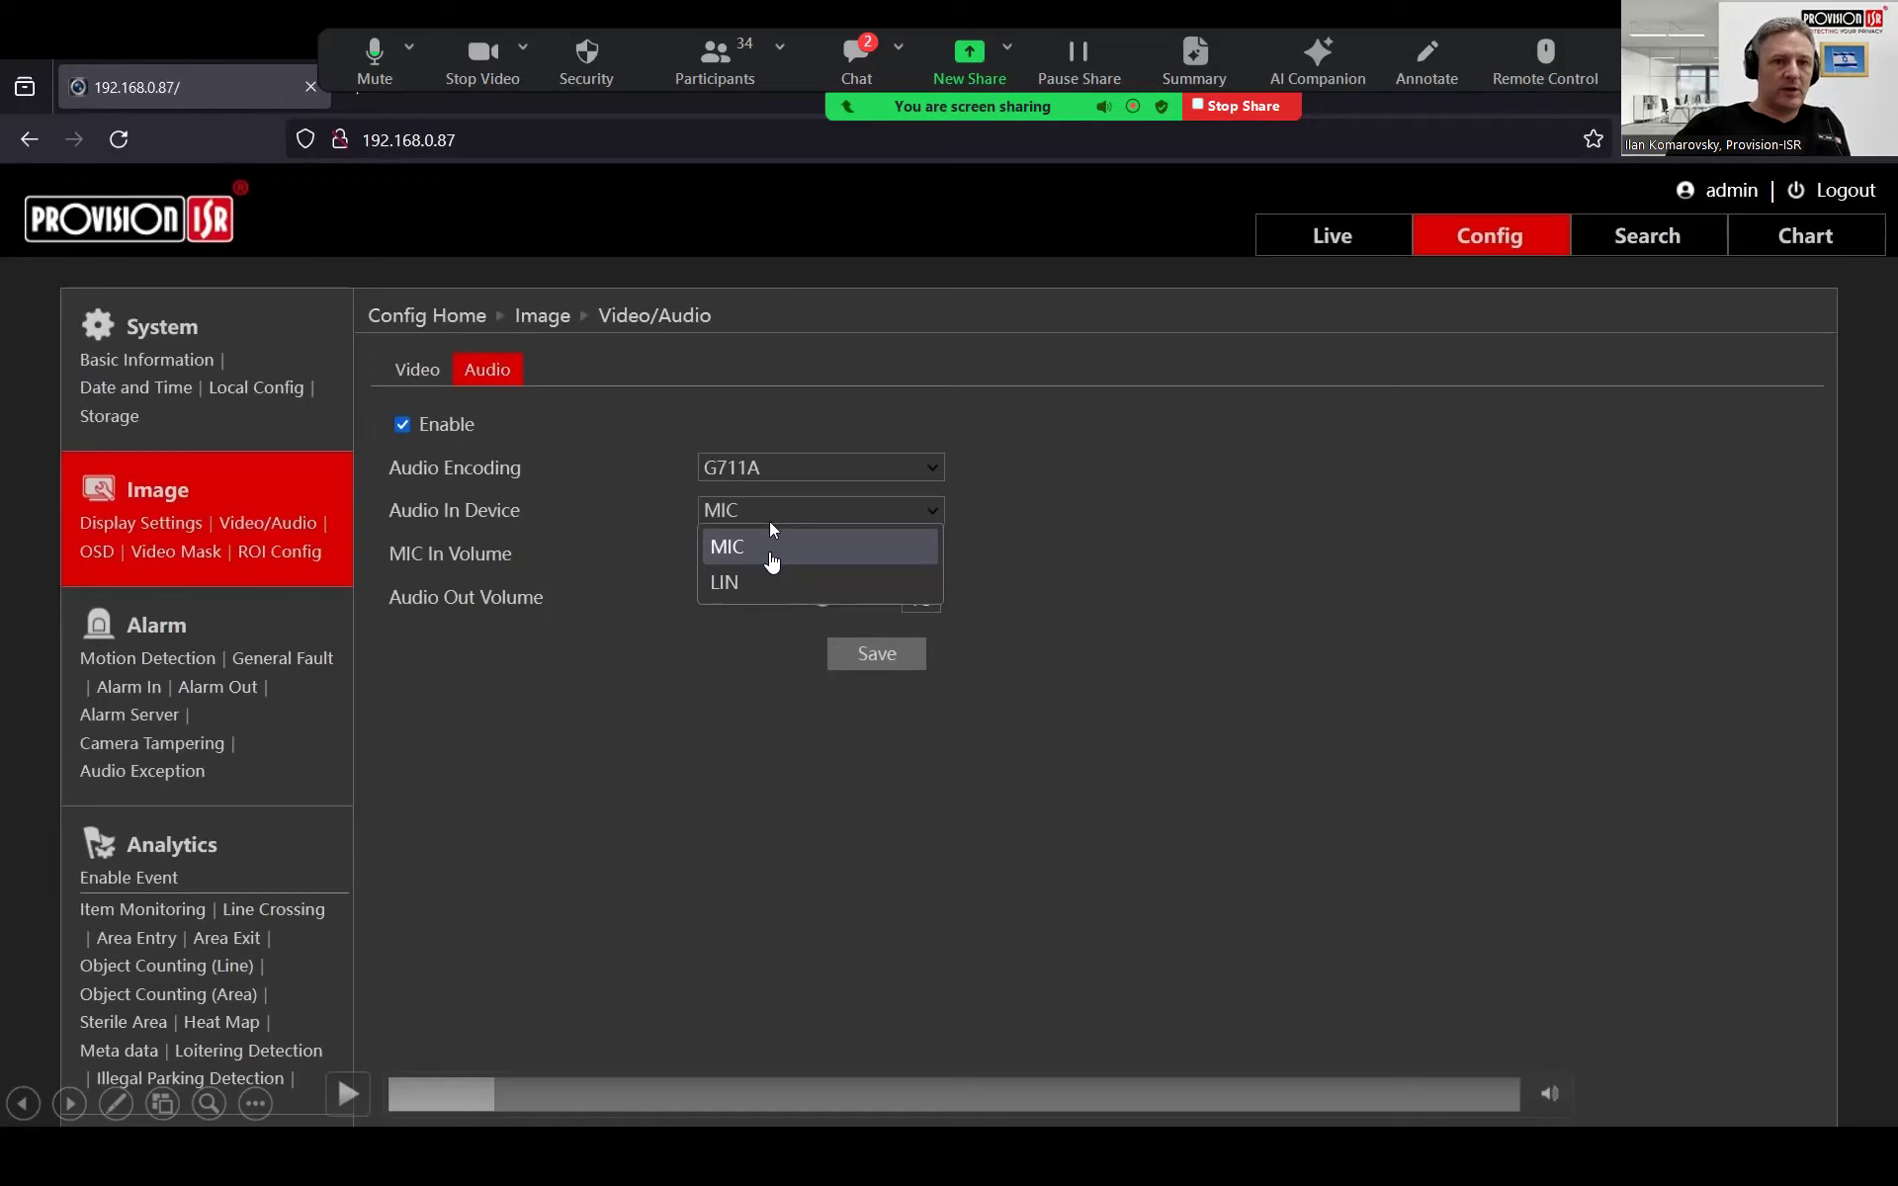
click(347, 1095)
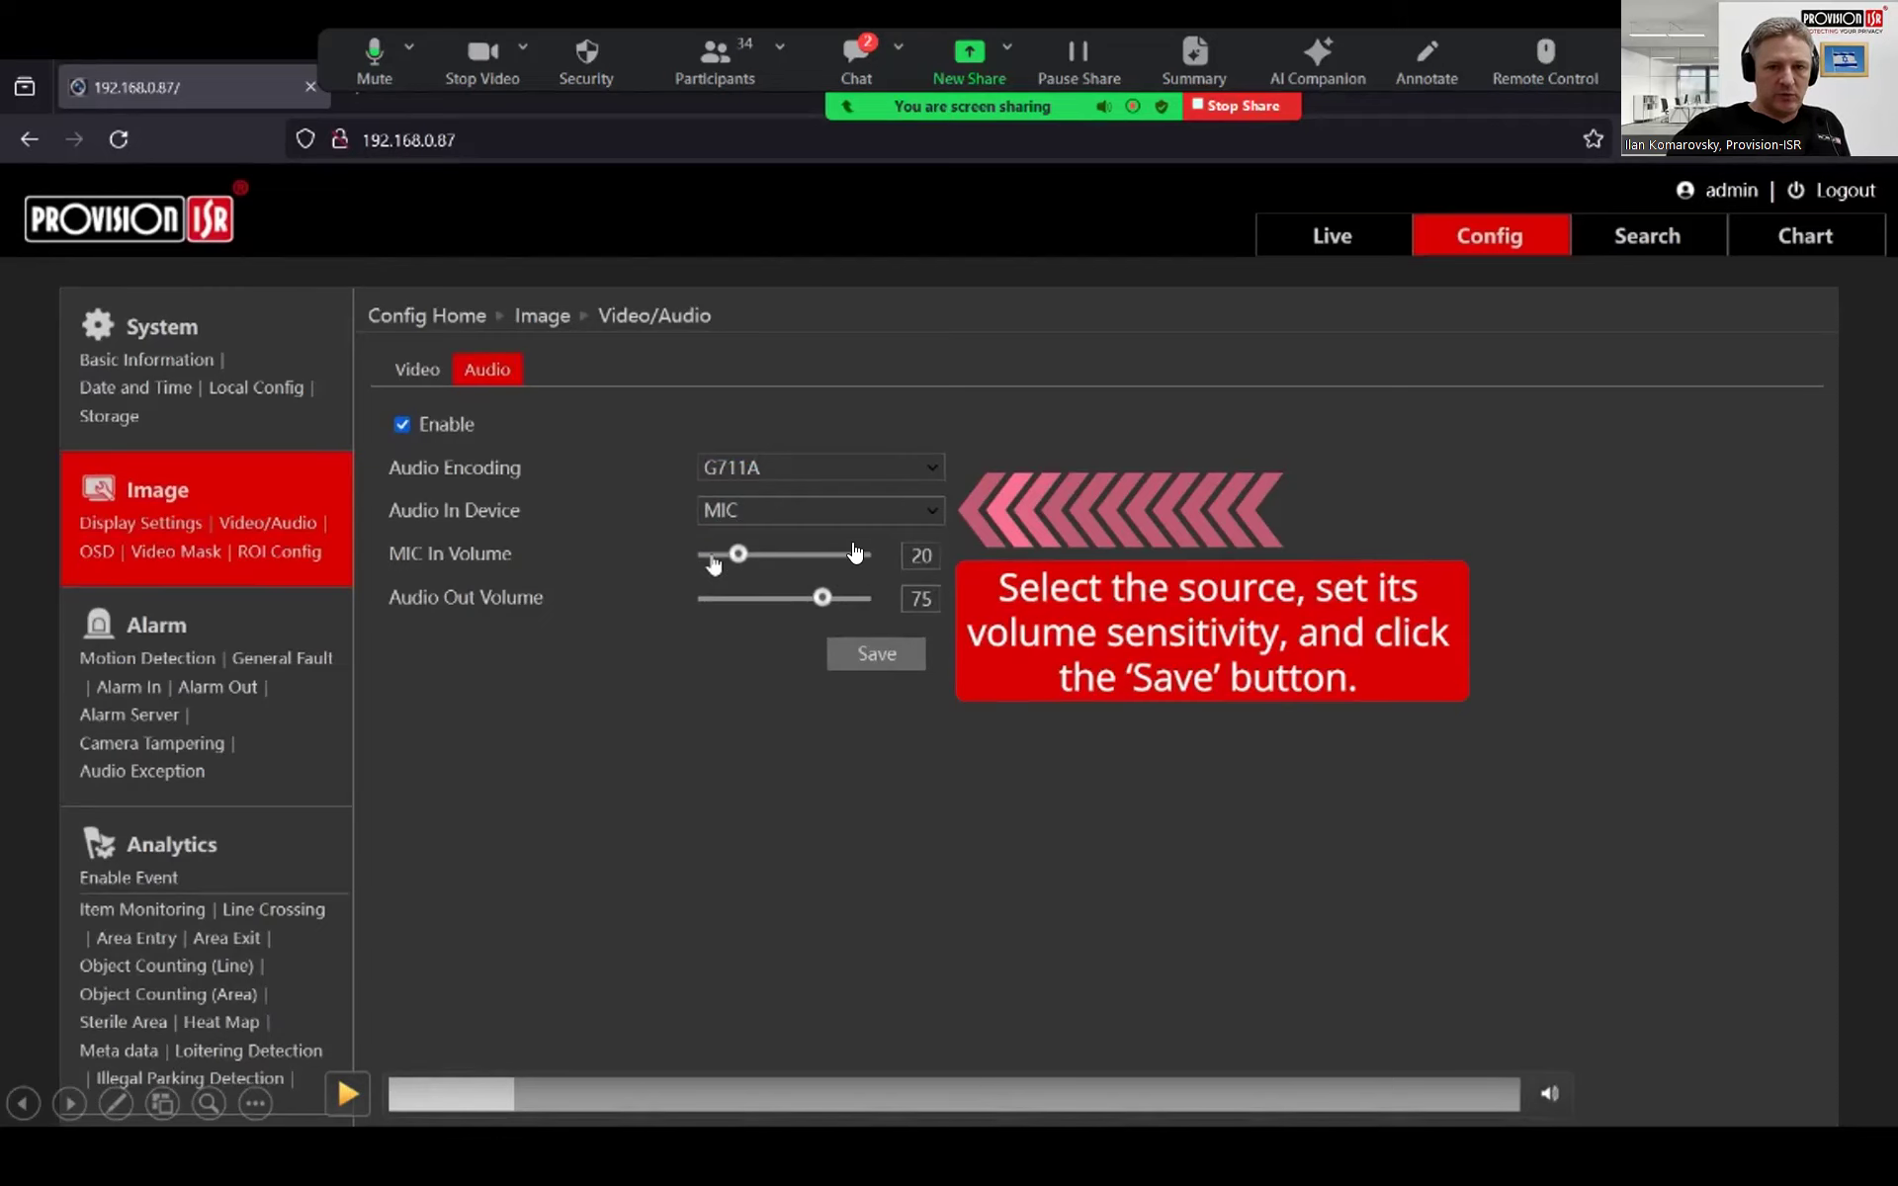
click(348, 1093)
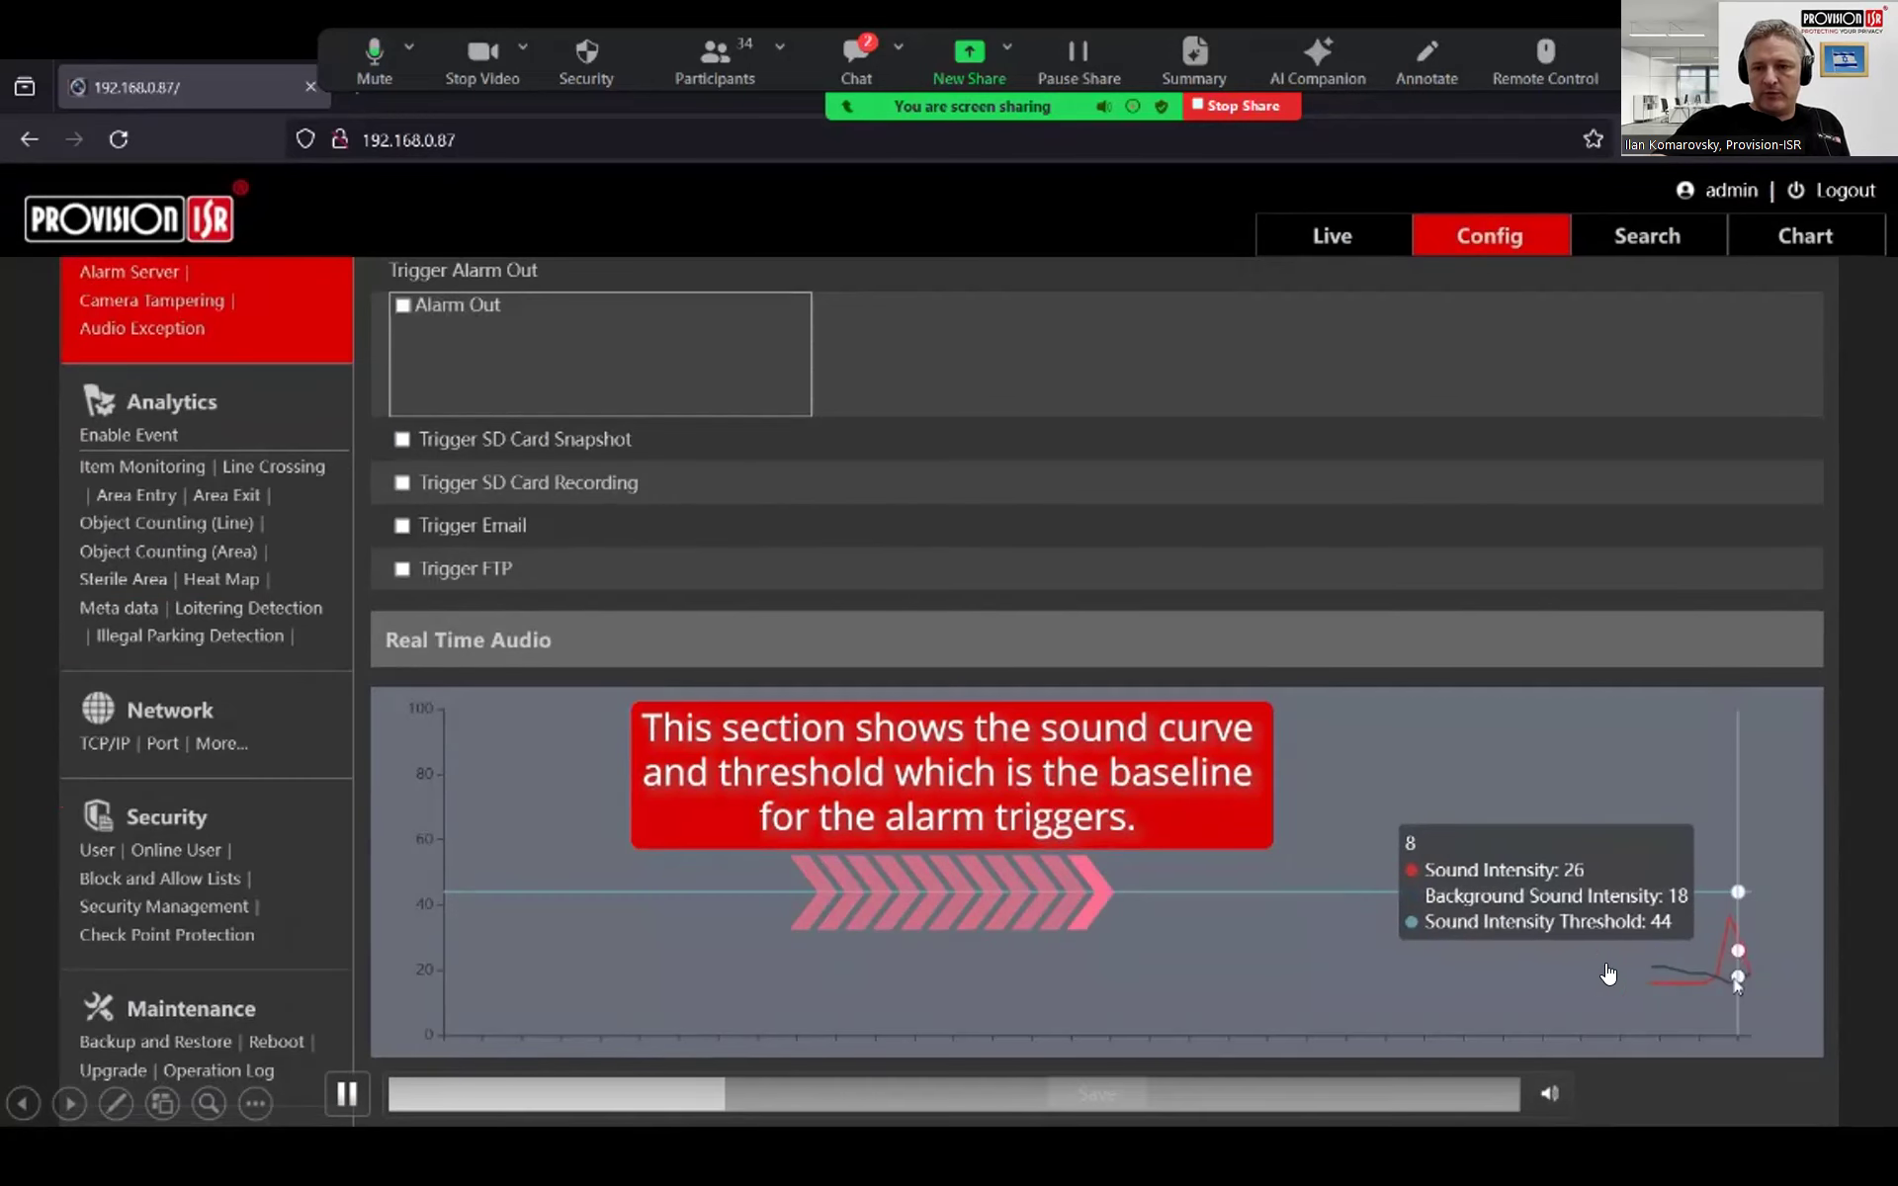
key(space)
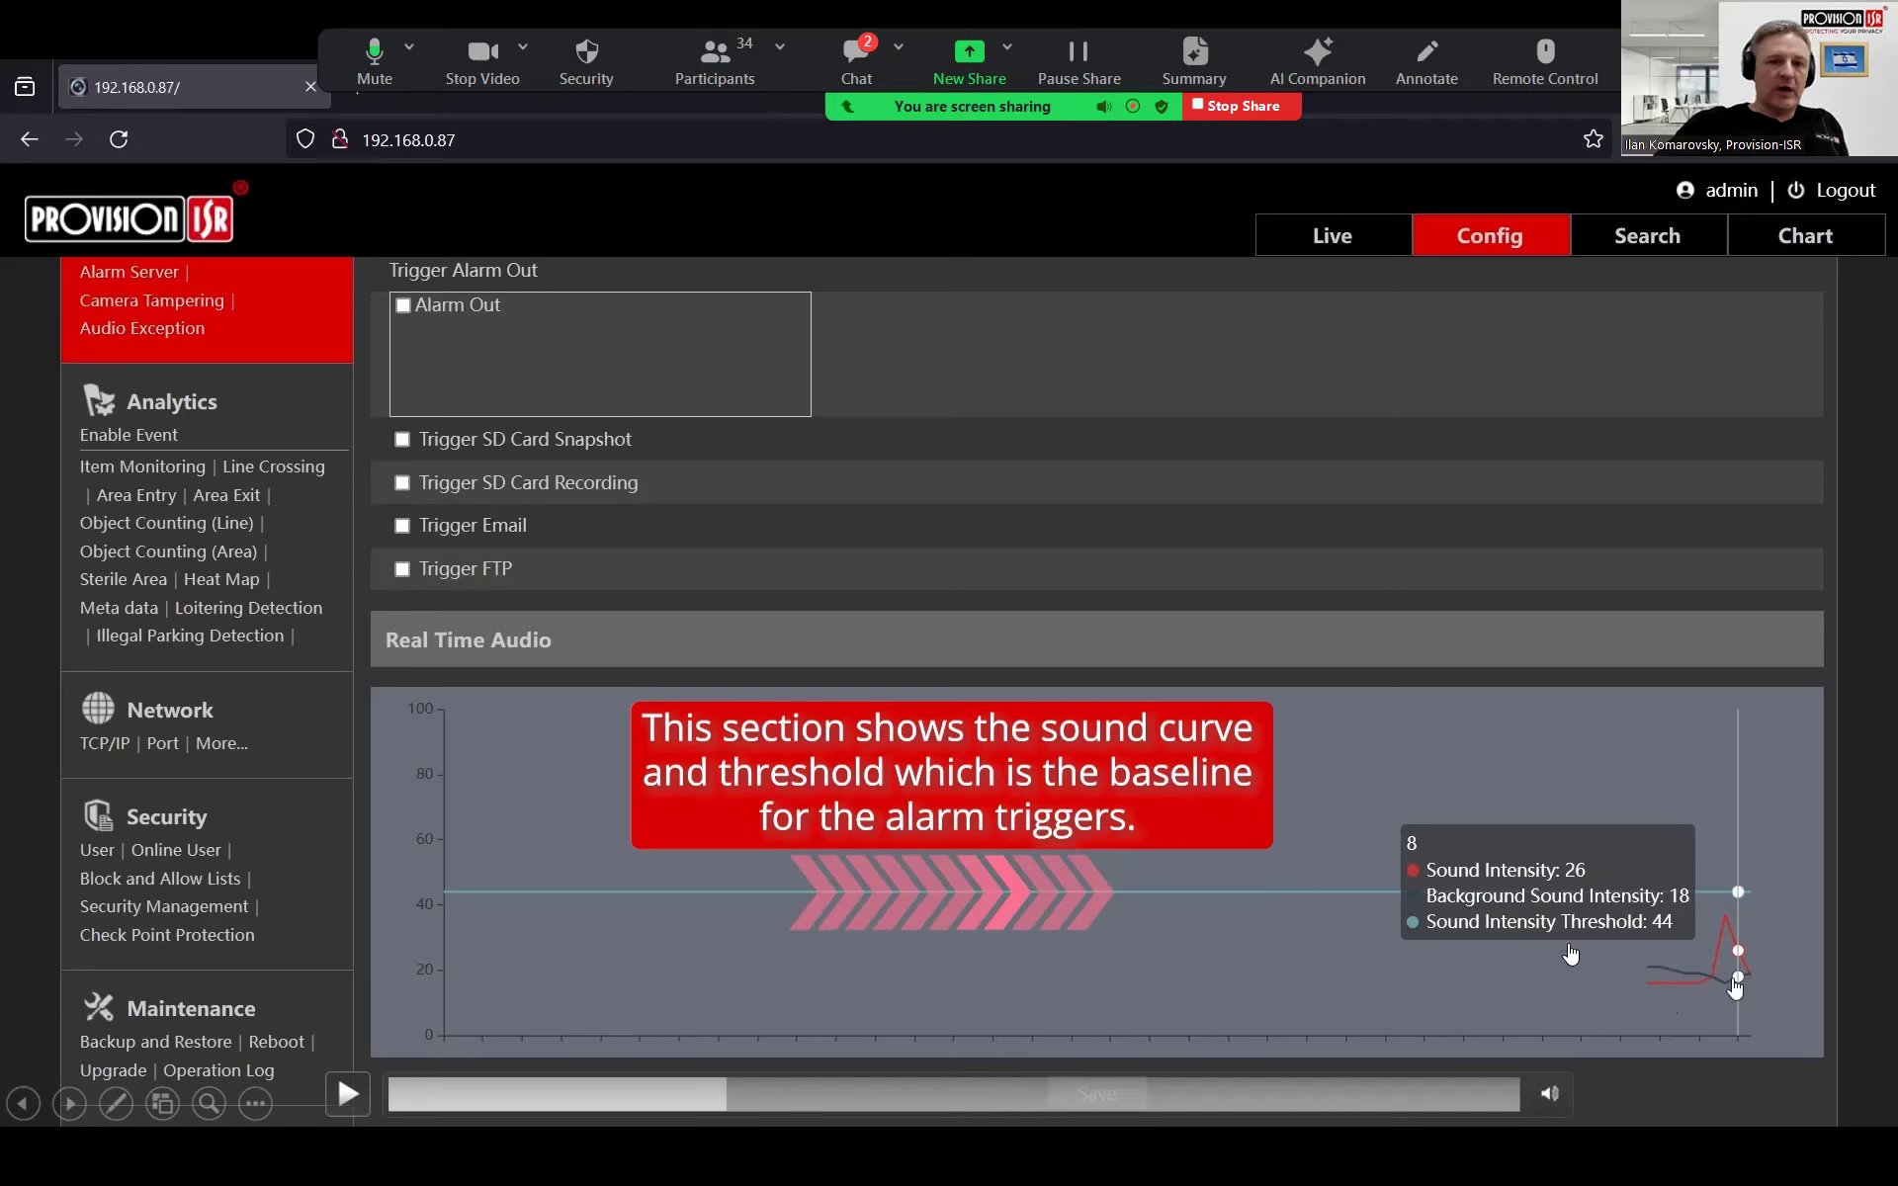
key(space)
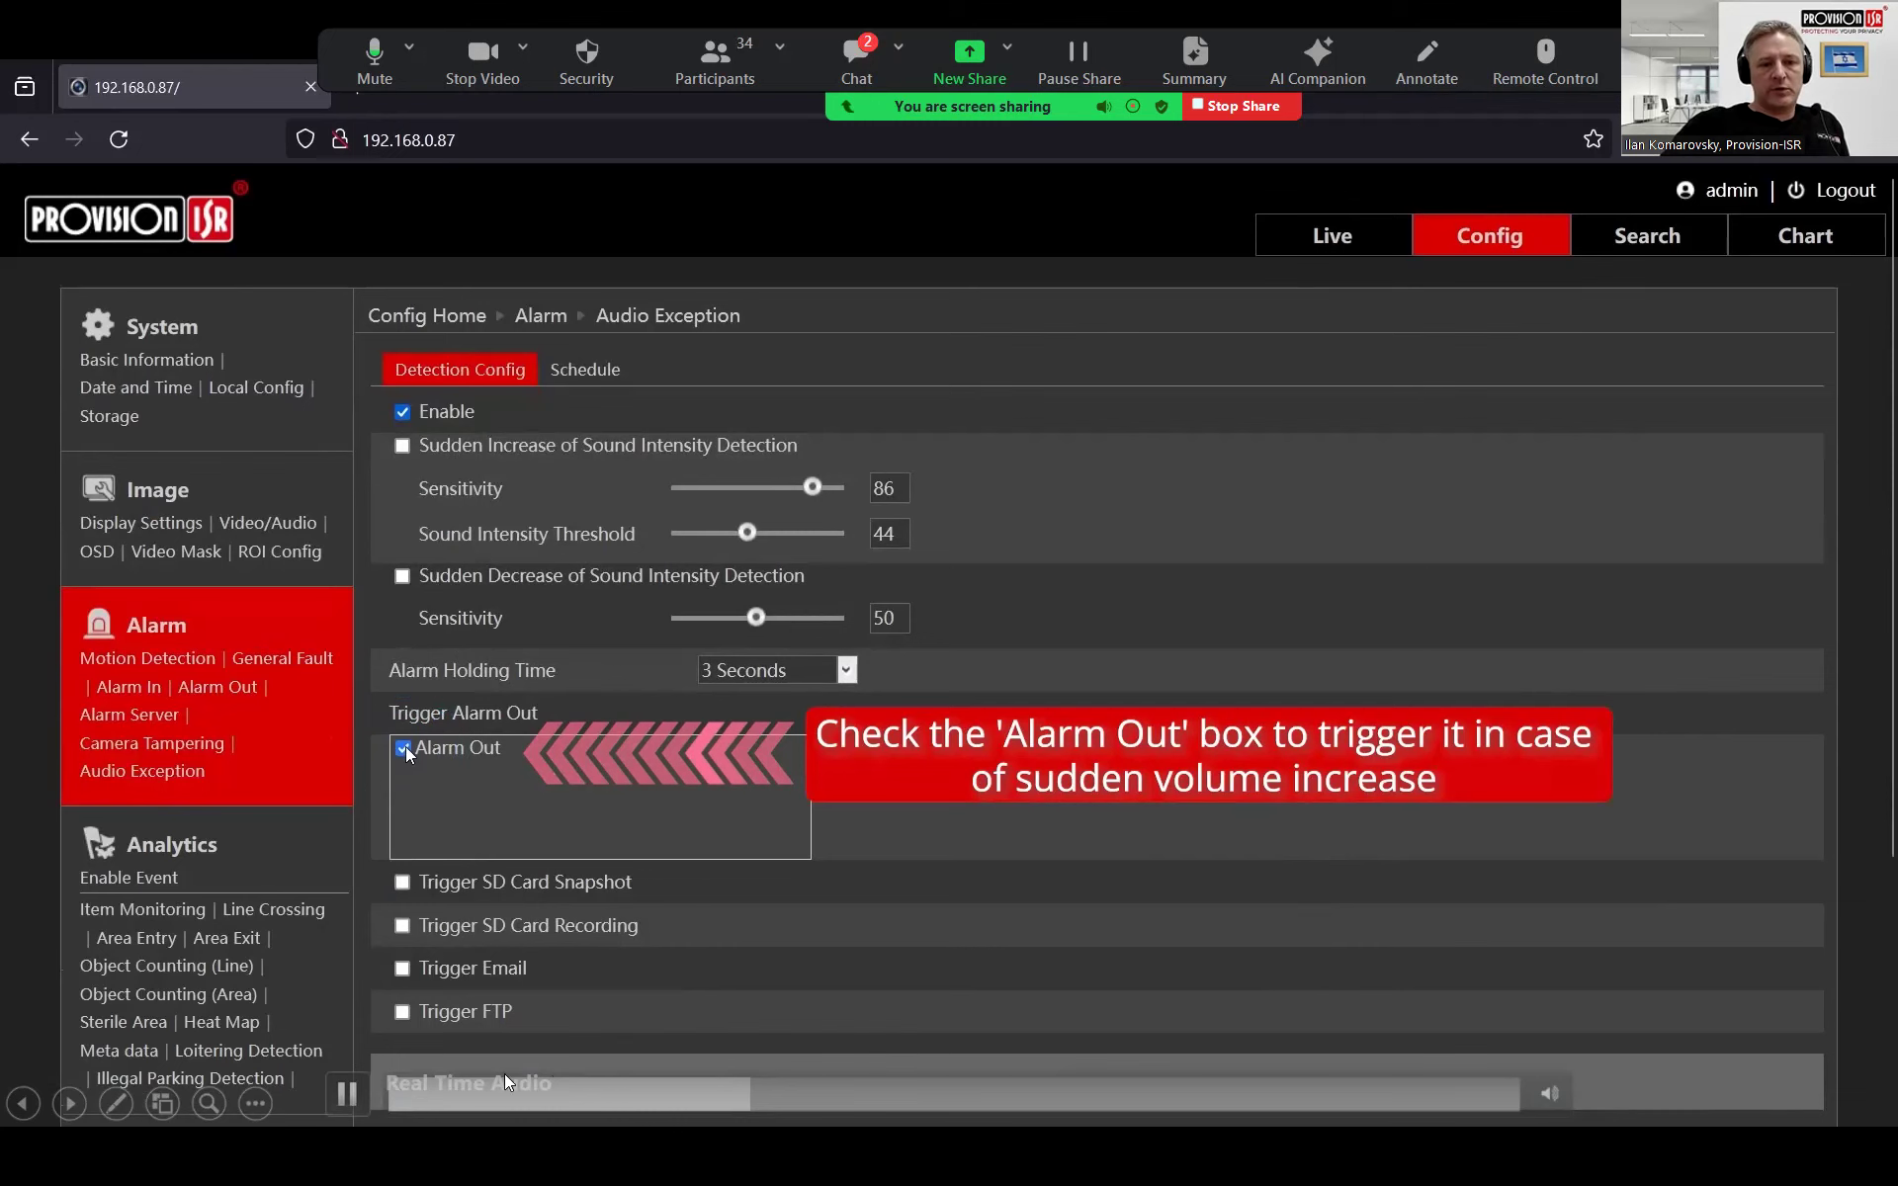
Play the clip through enabling Alarm Out and saving the Audio Exception settings.
click(348, 1091)
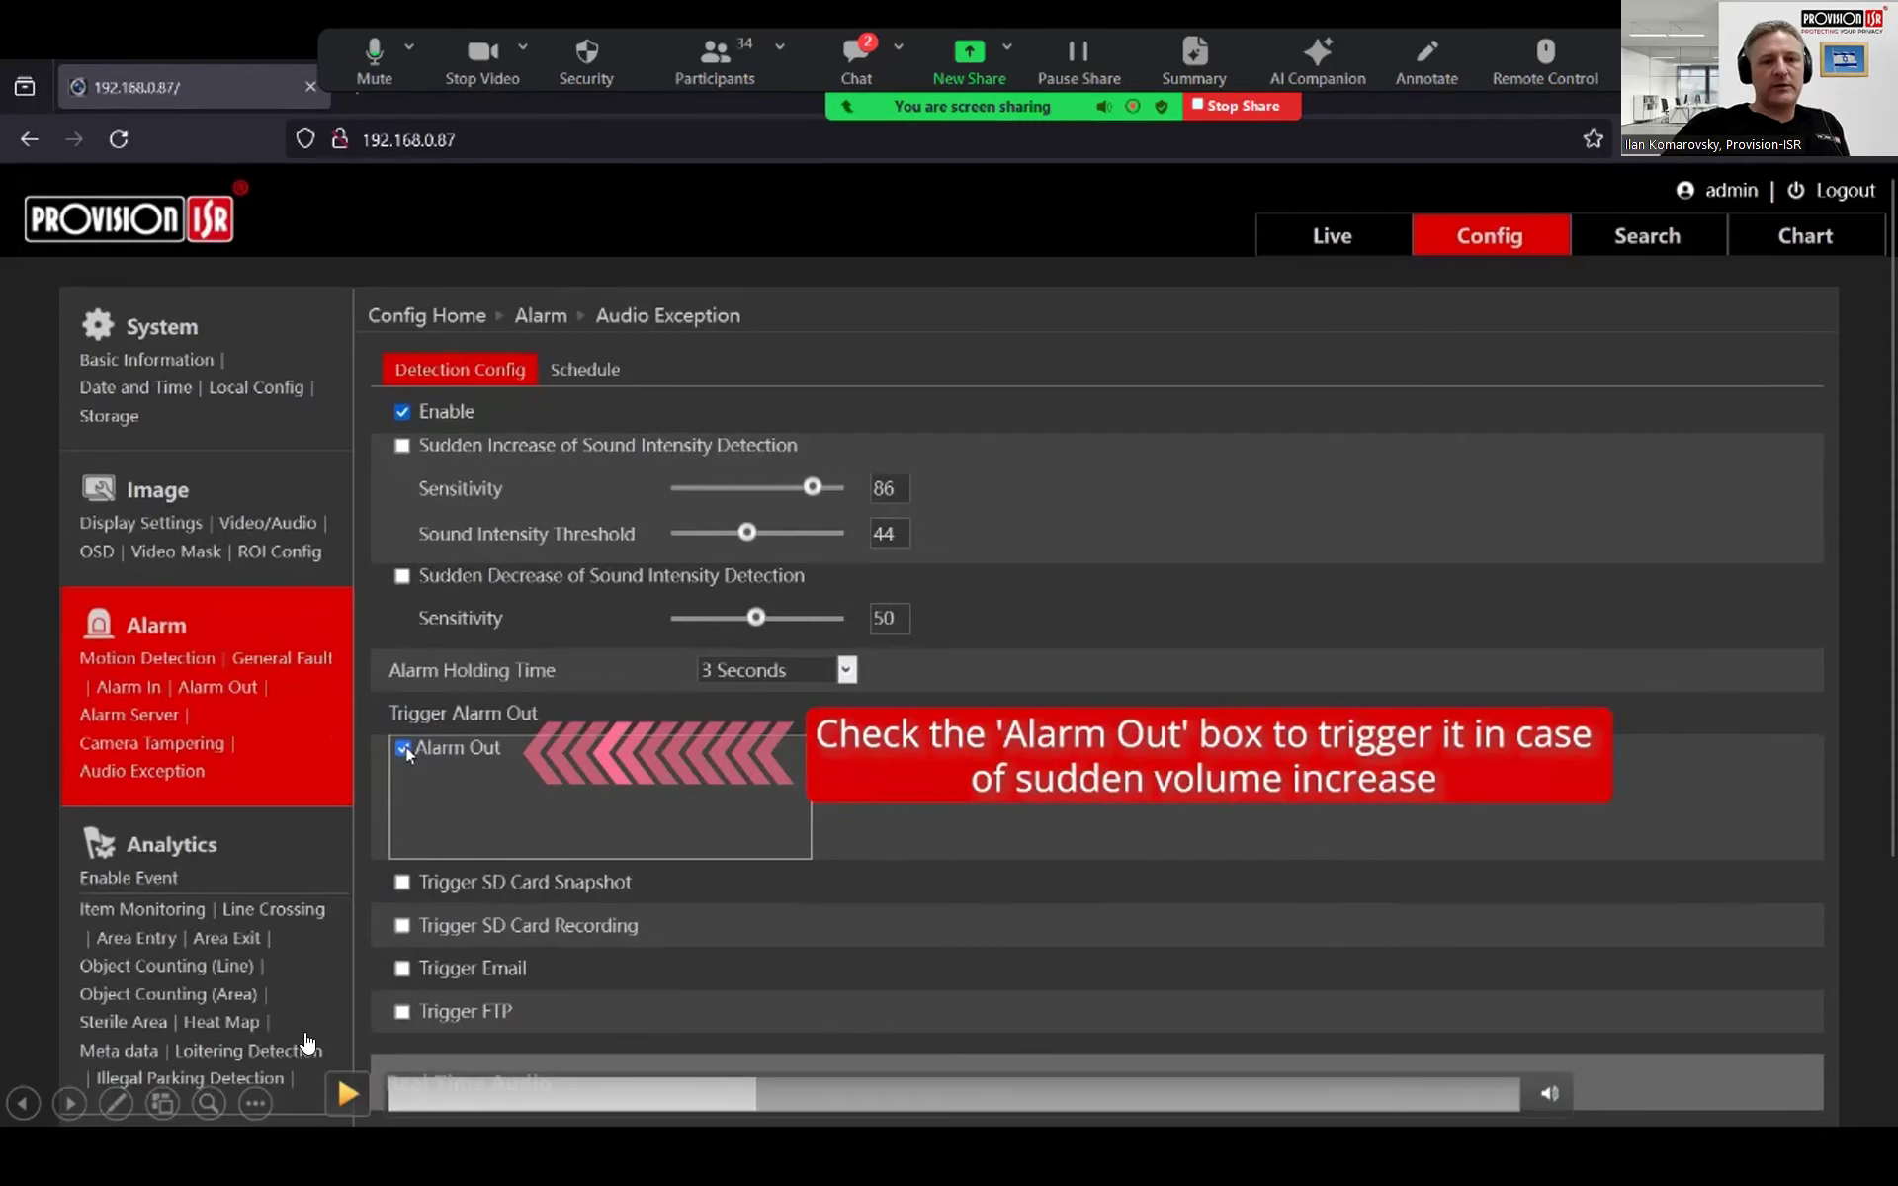
click(347, 1095)
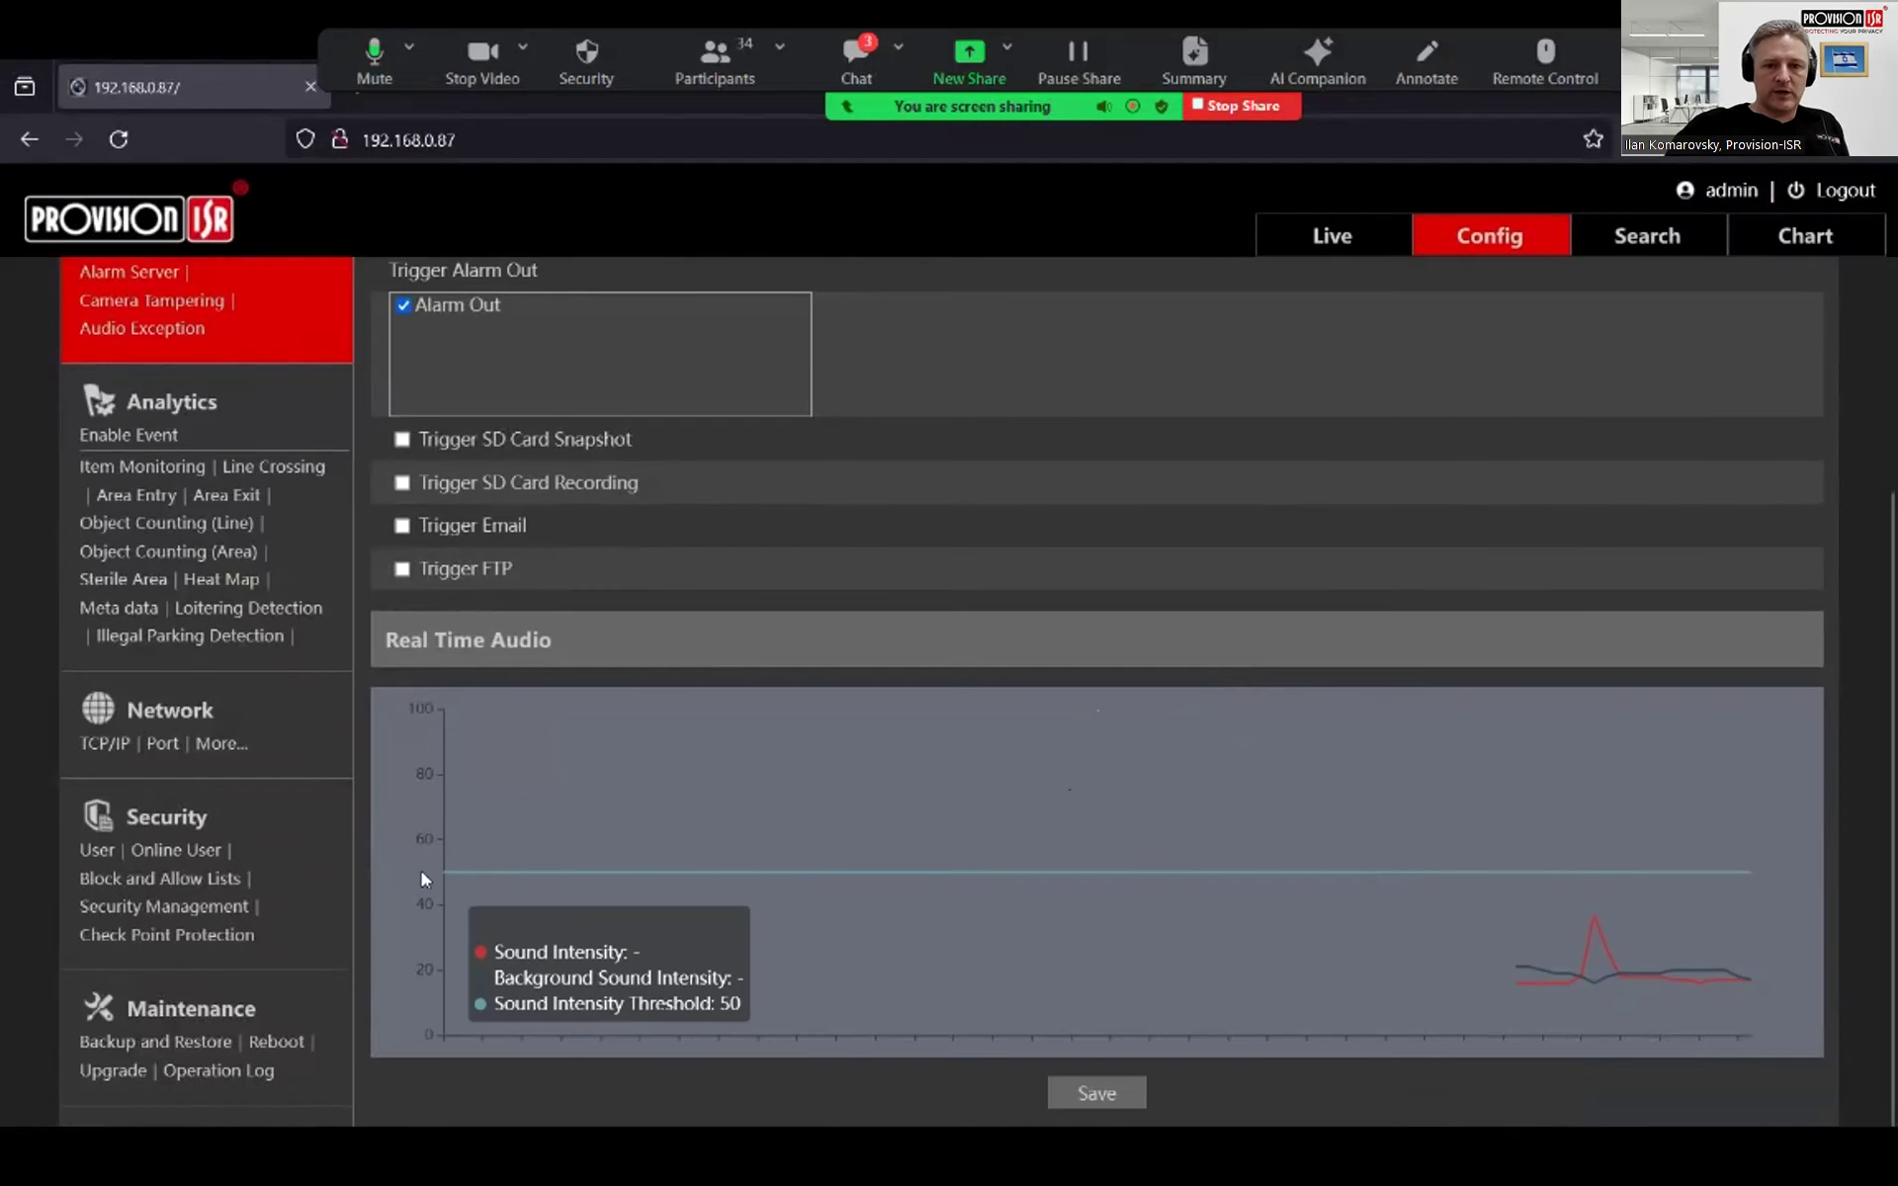
mouse_move(344, 1095)
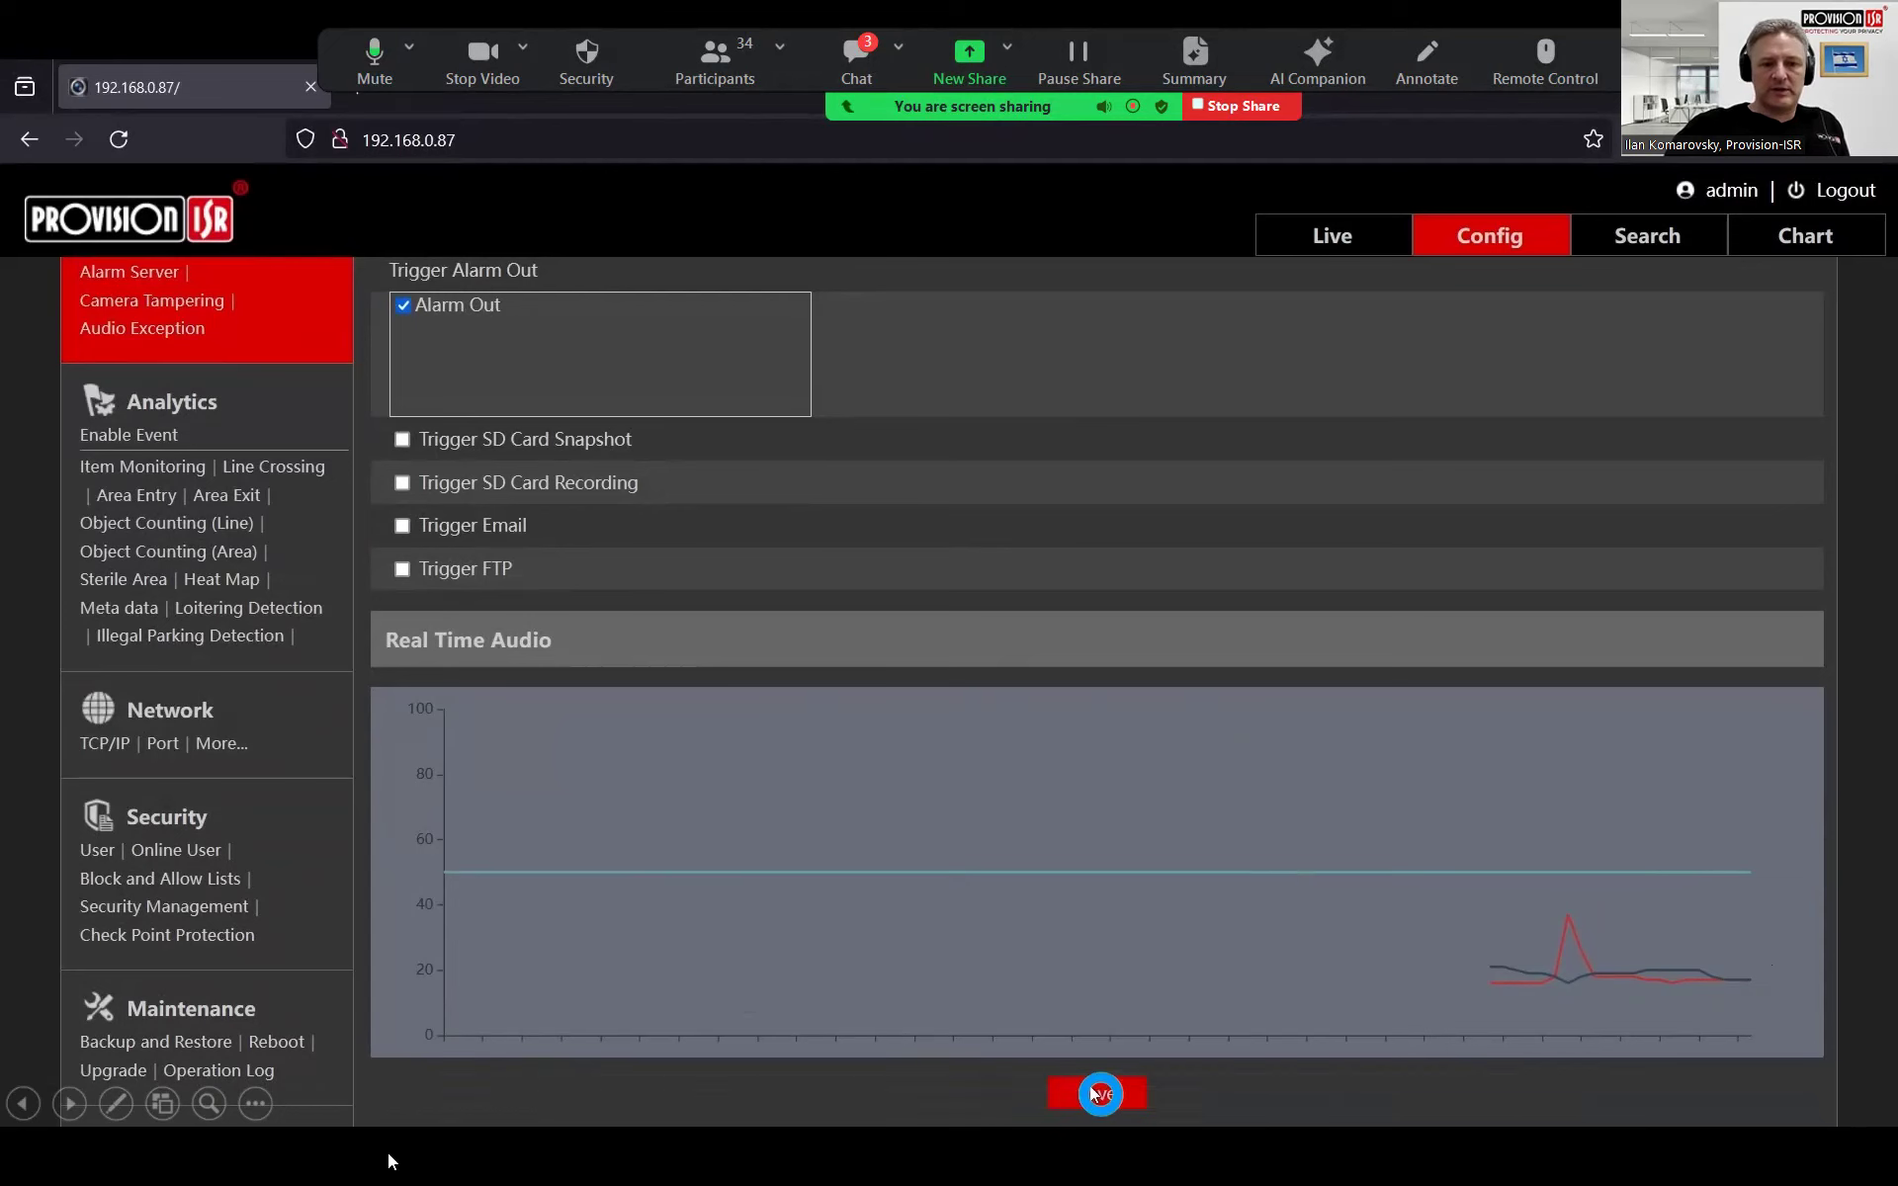
Resume the clip as it returns to the top of the Audio Exception Config tab.
click(347, 1093)
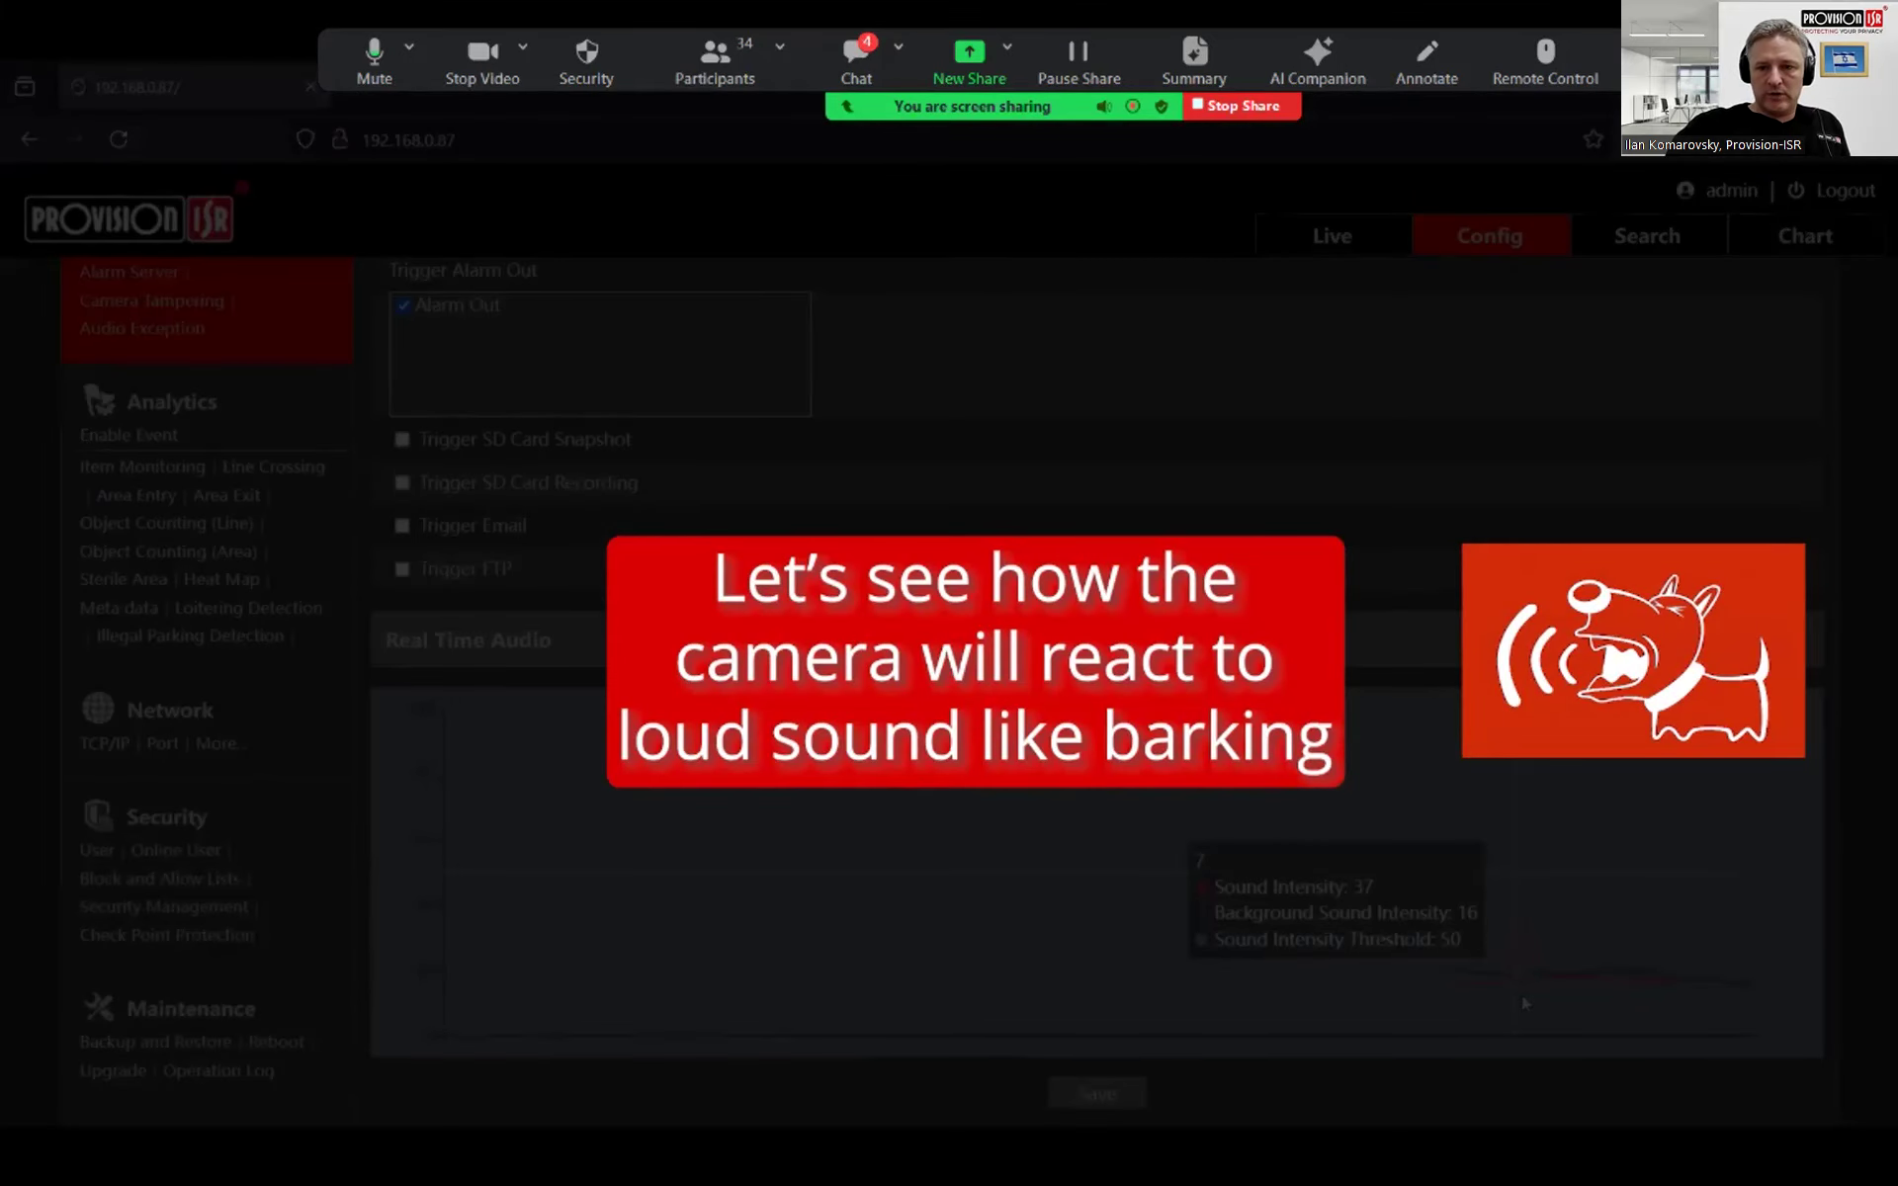
mouse_move(1127, 1123)
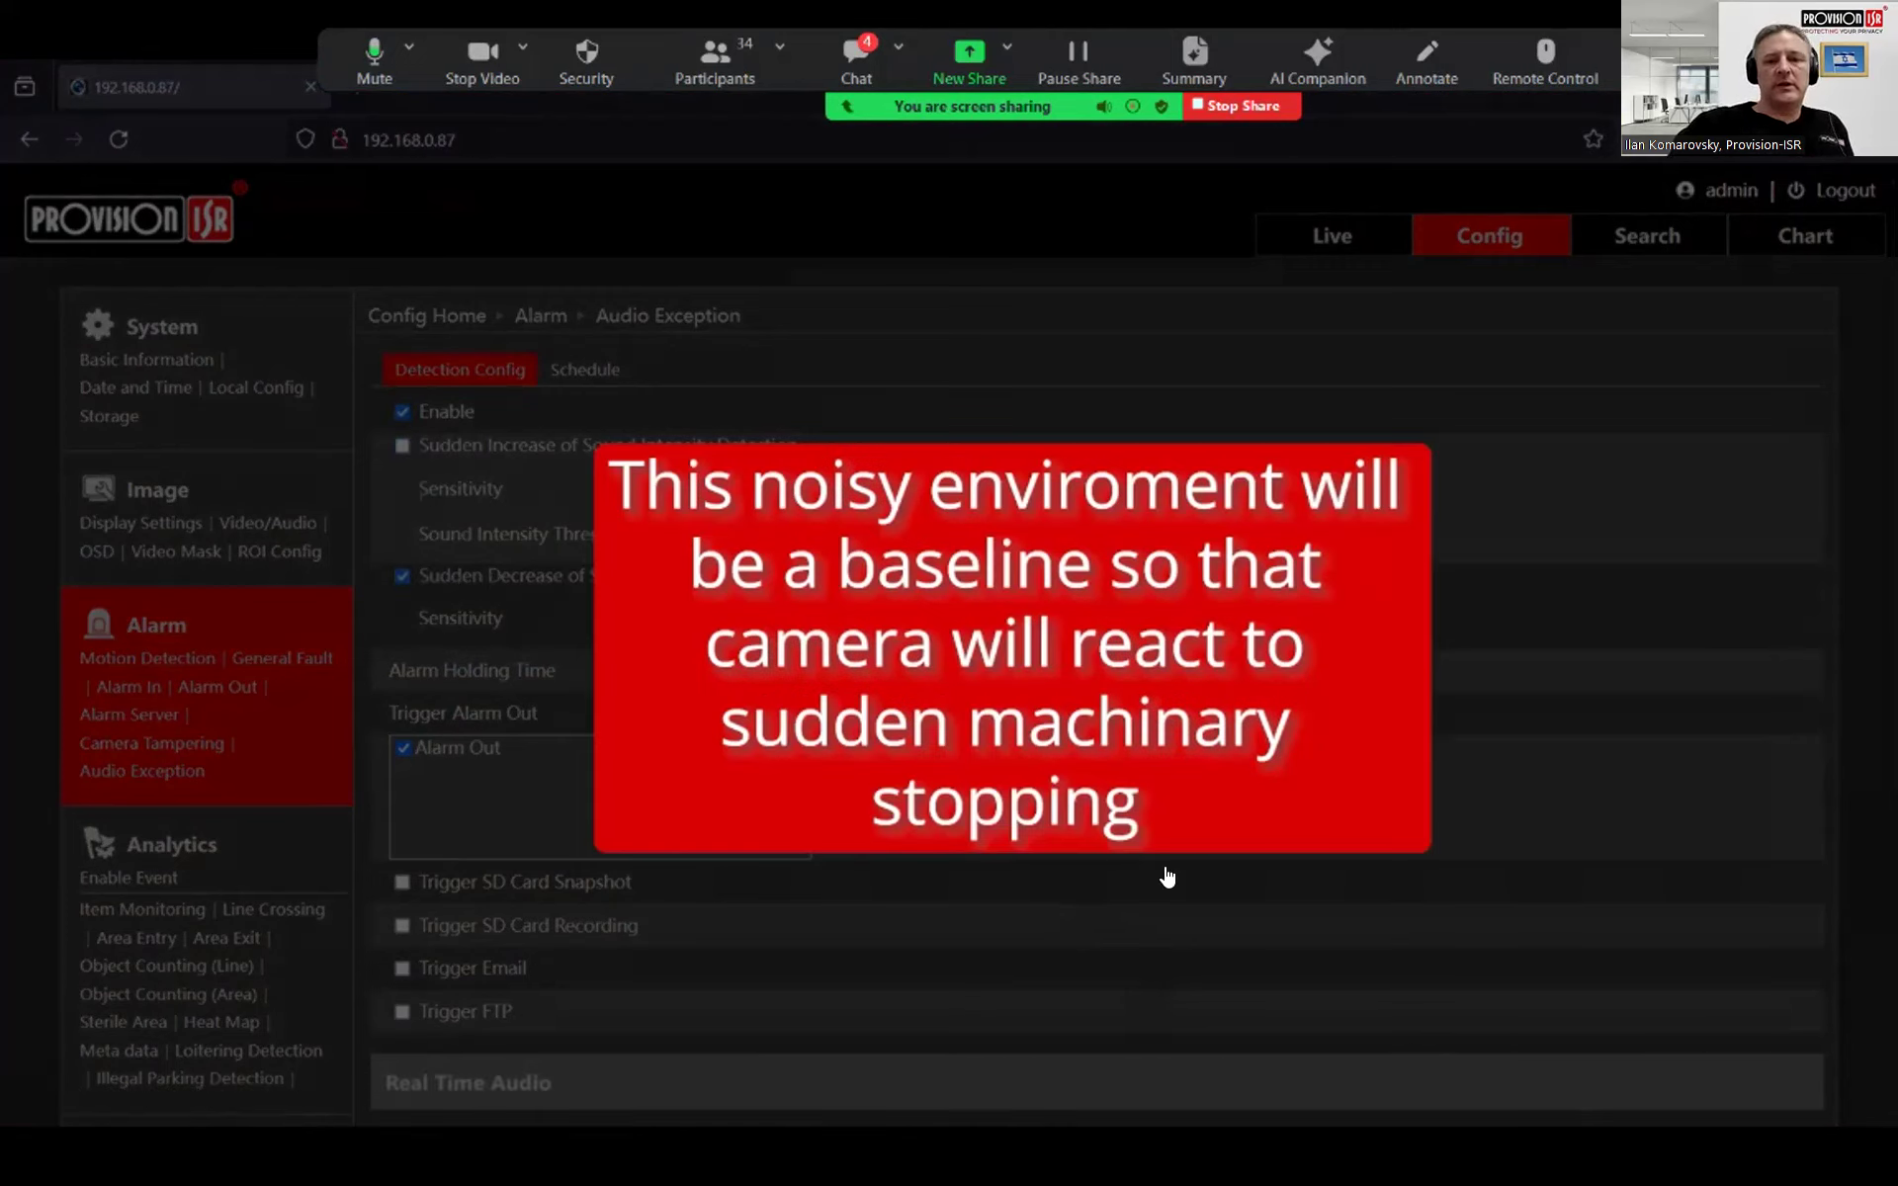
Play the clip through switching to Sudden Decrease detection with sensitivity raised to 68.
mouse_move(1268, 930)
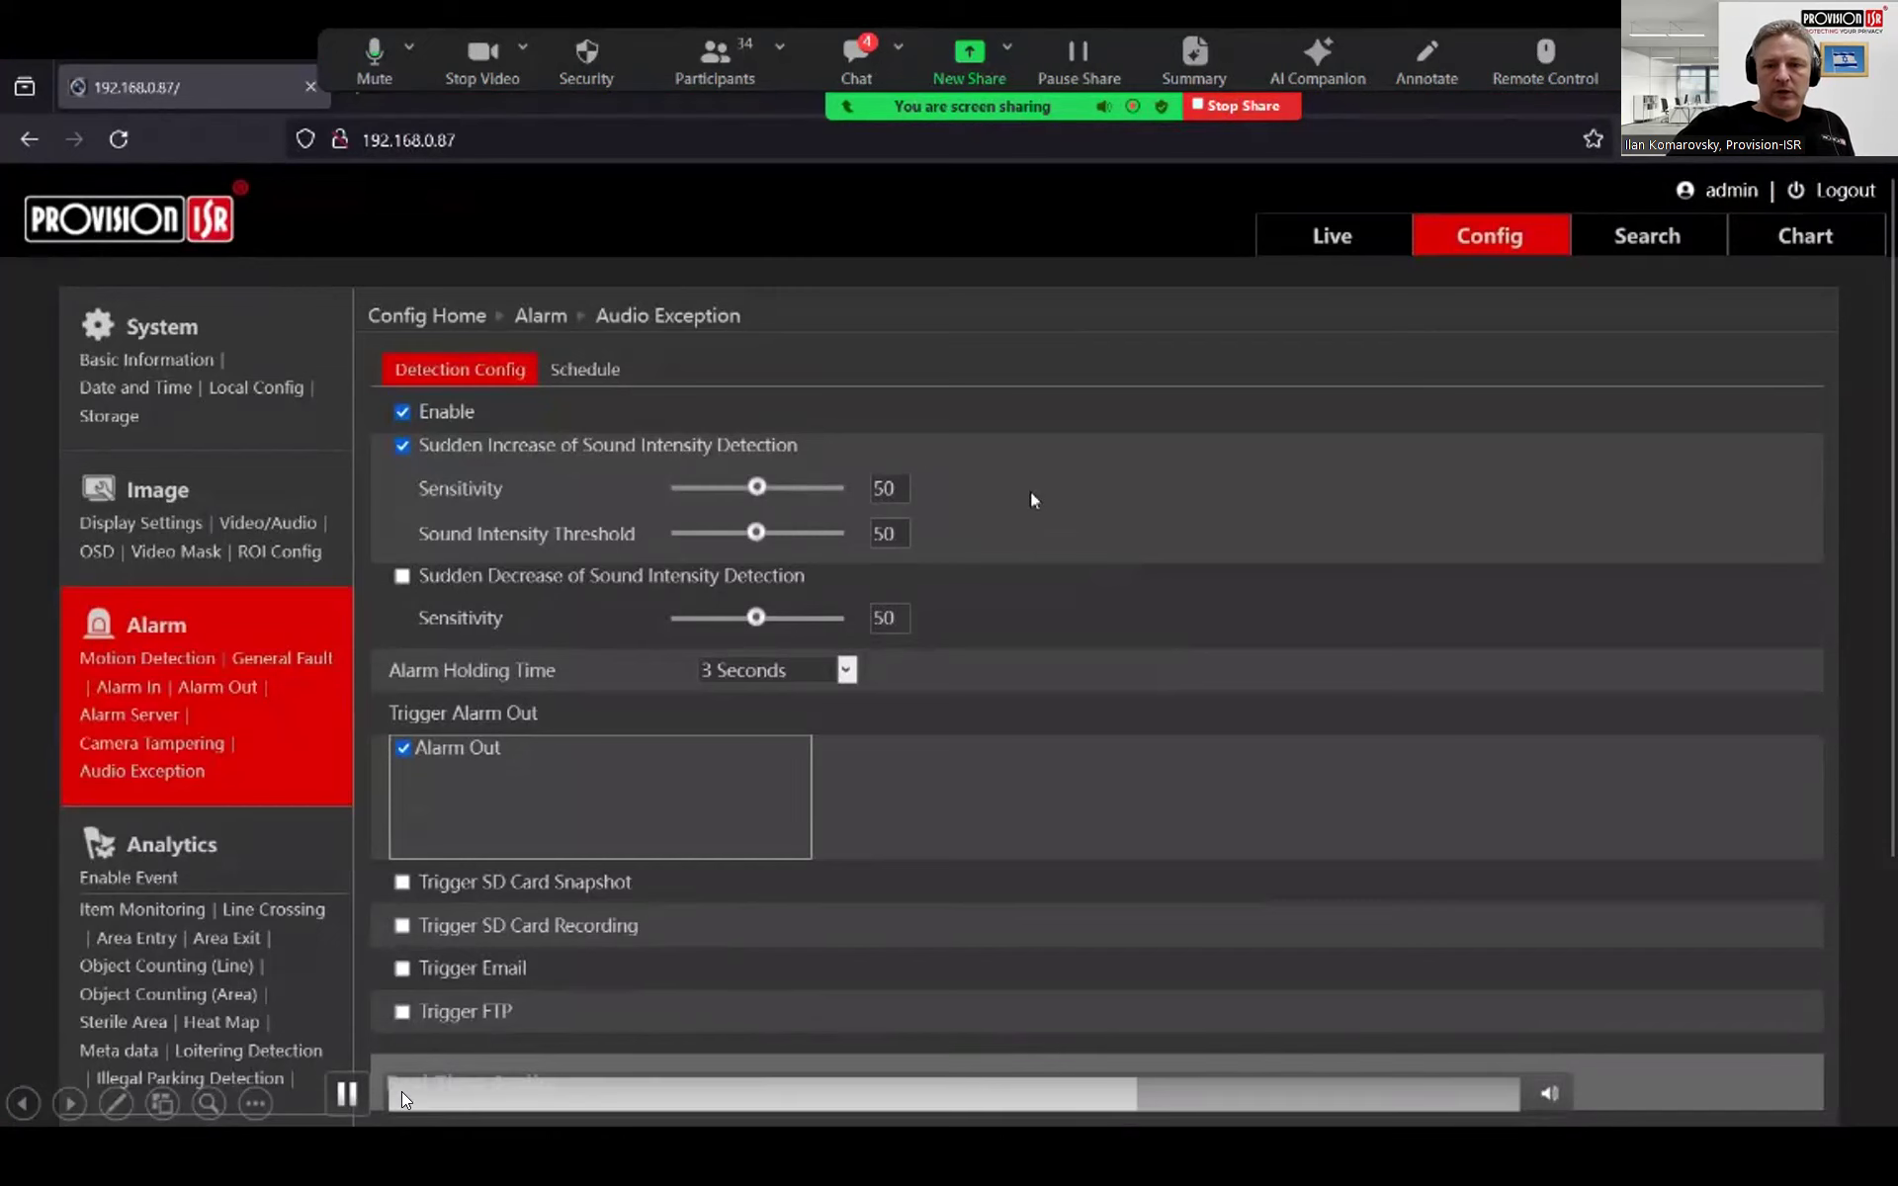
click(345, 1093)
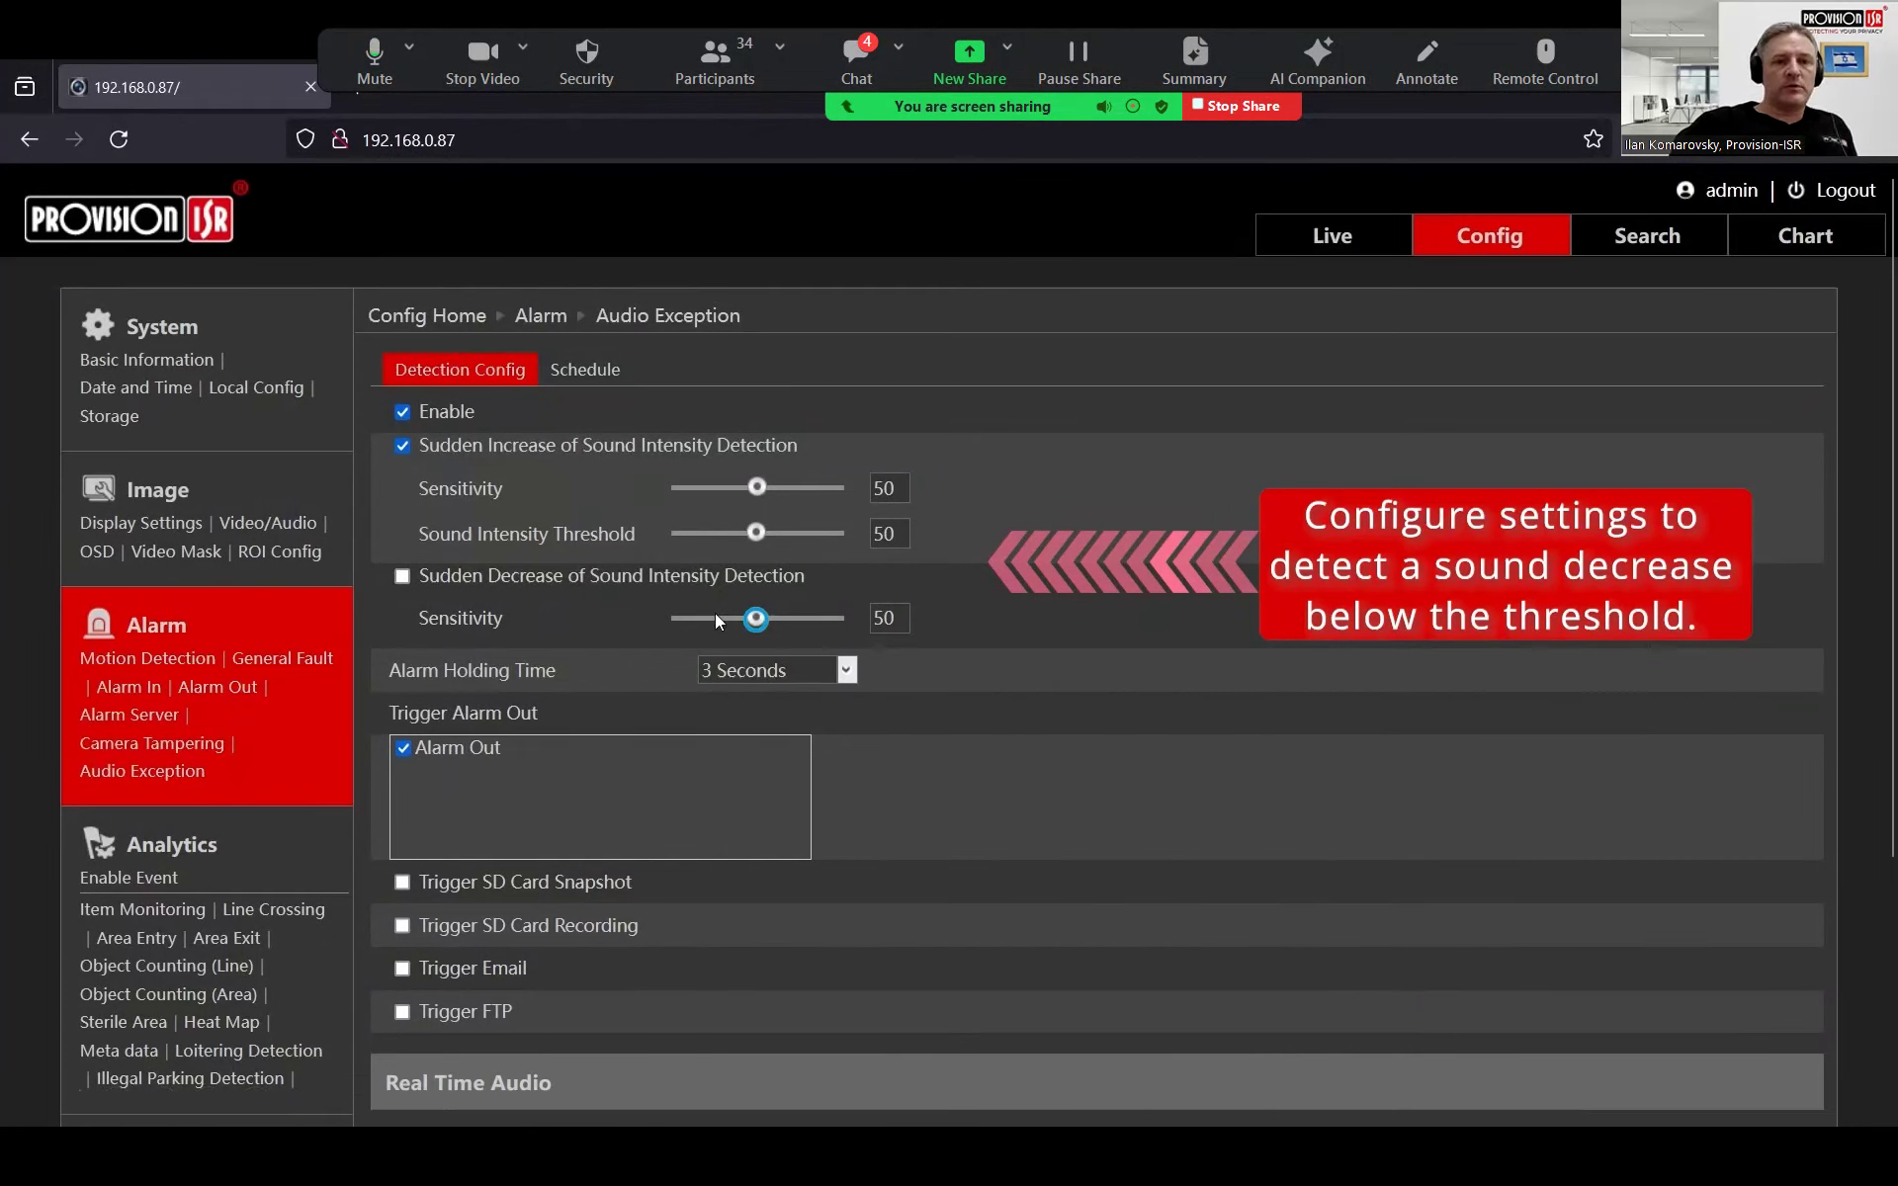
mouse_move(756, 529)
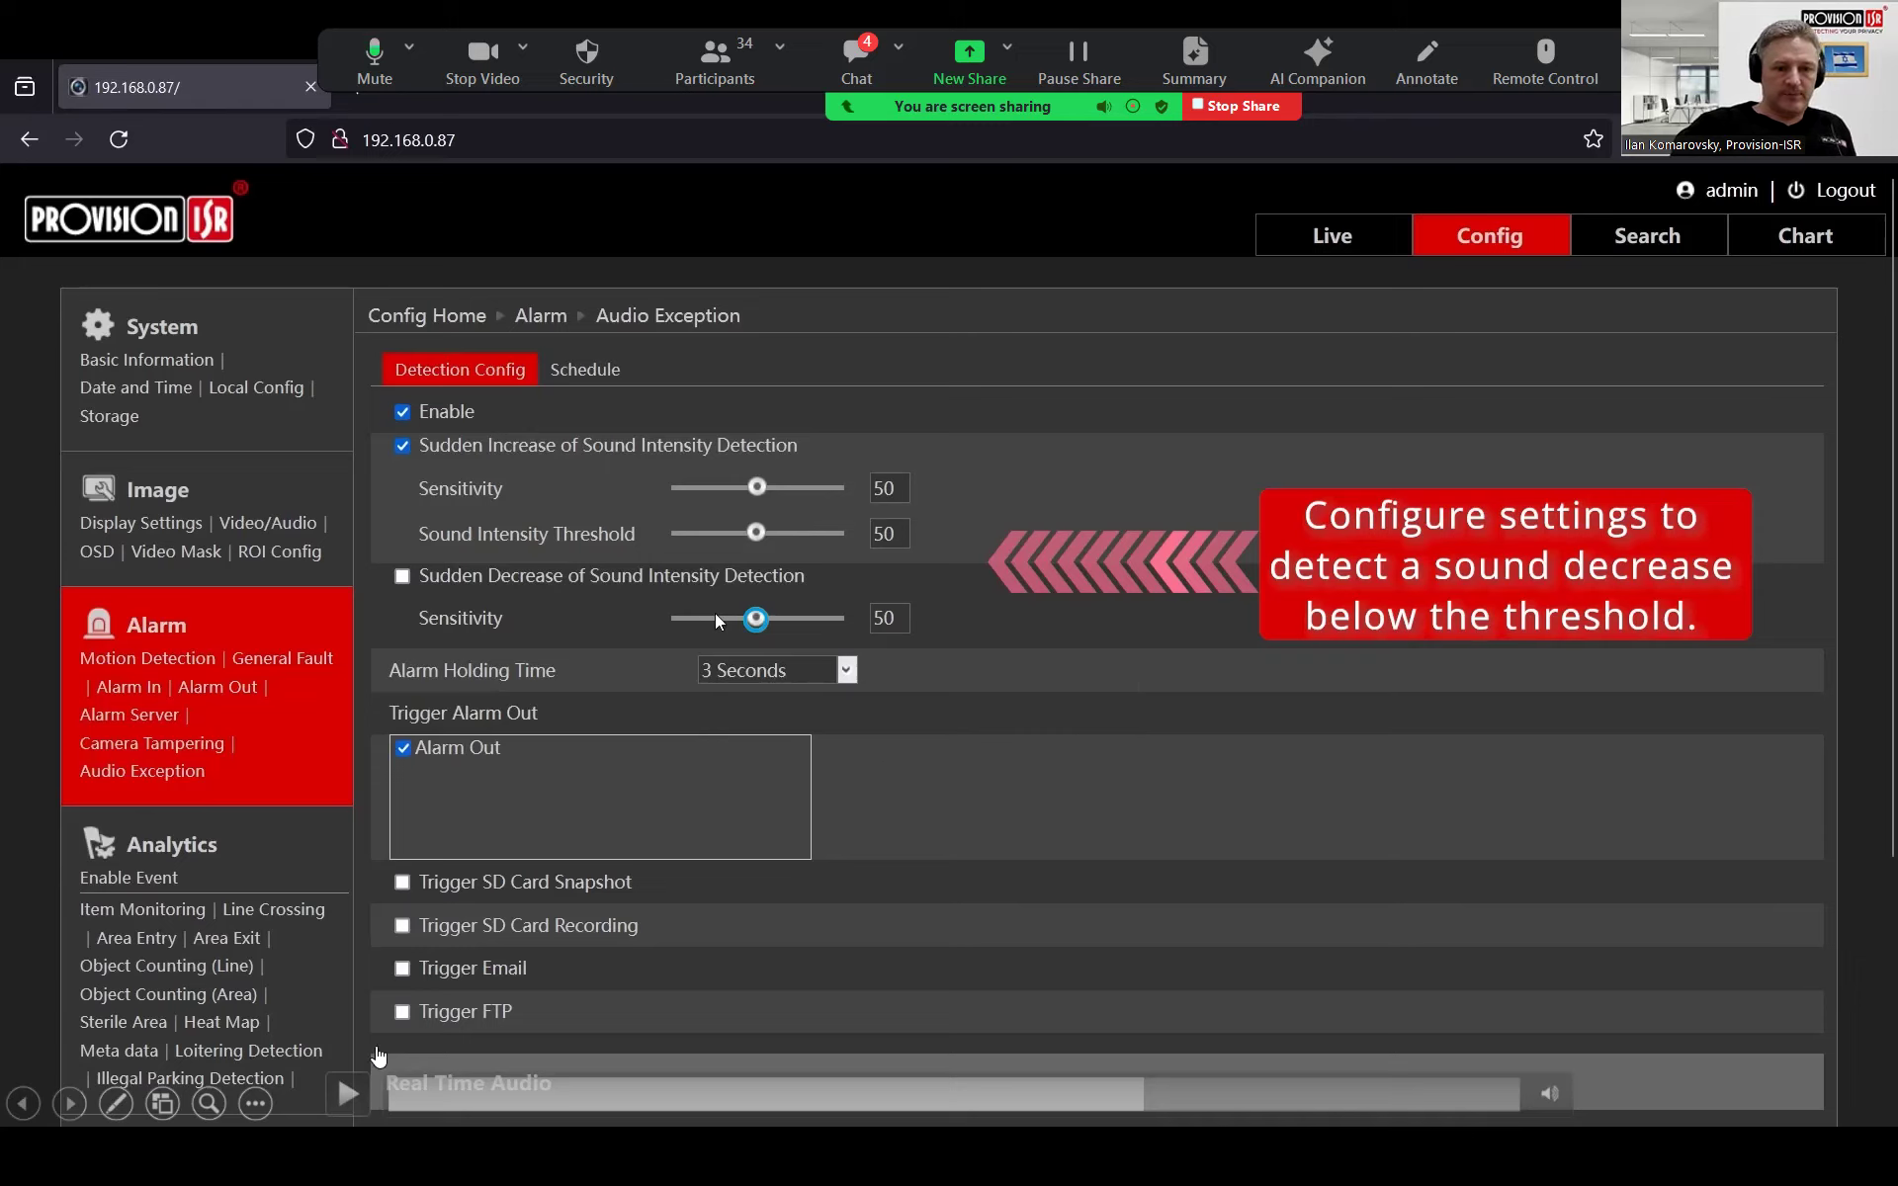
click(364, 1094)
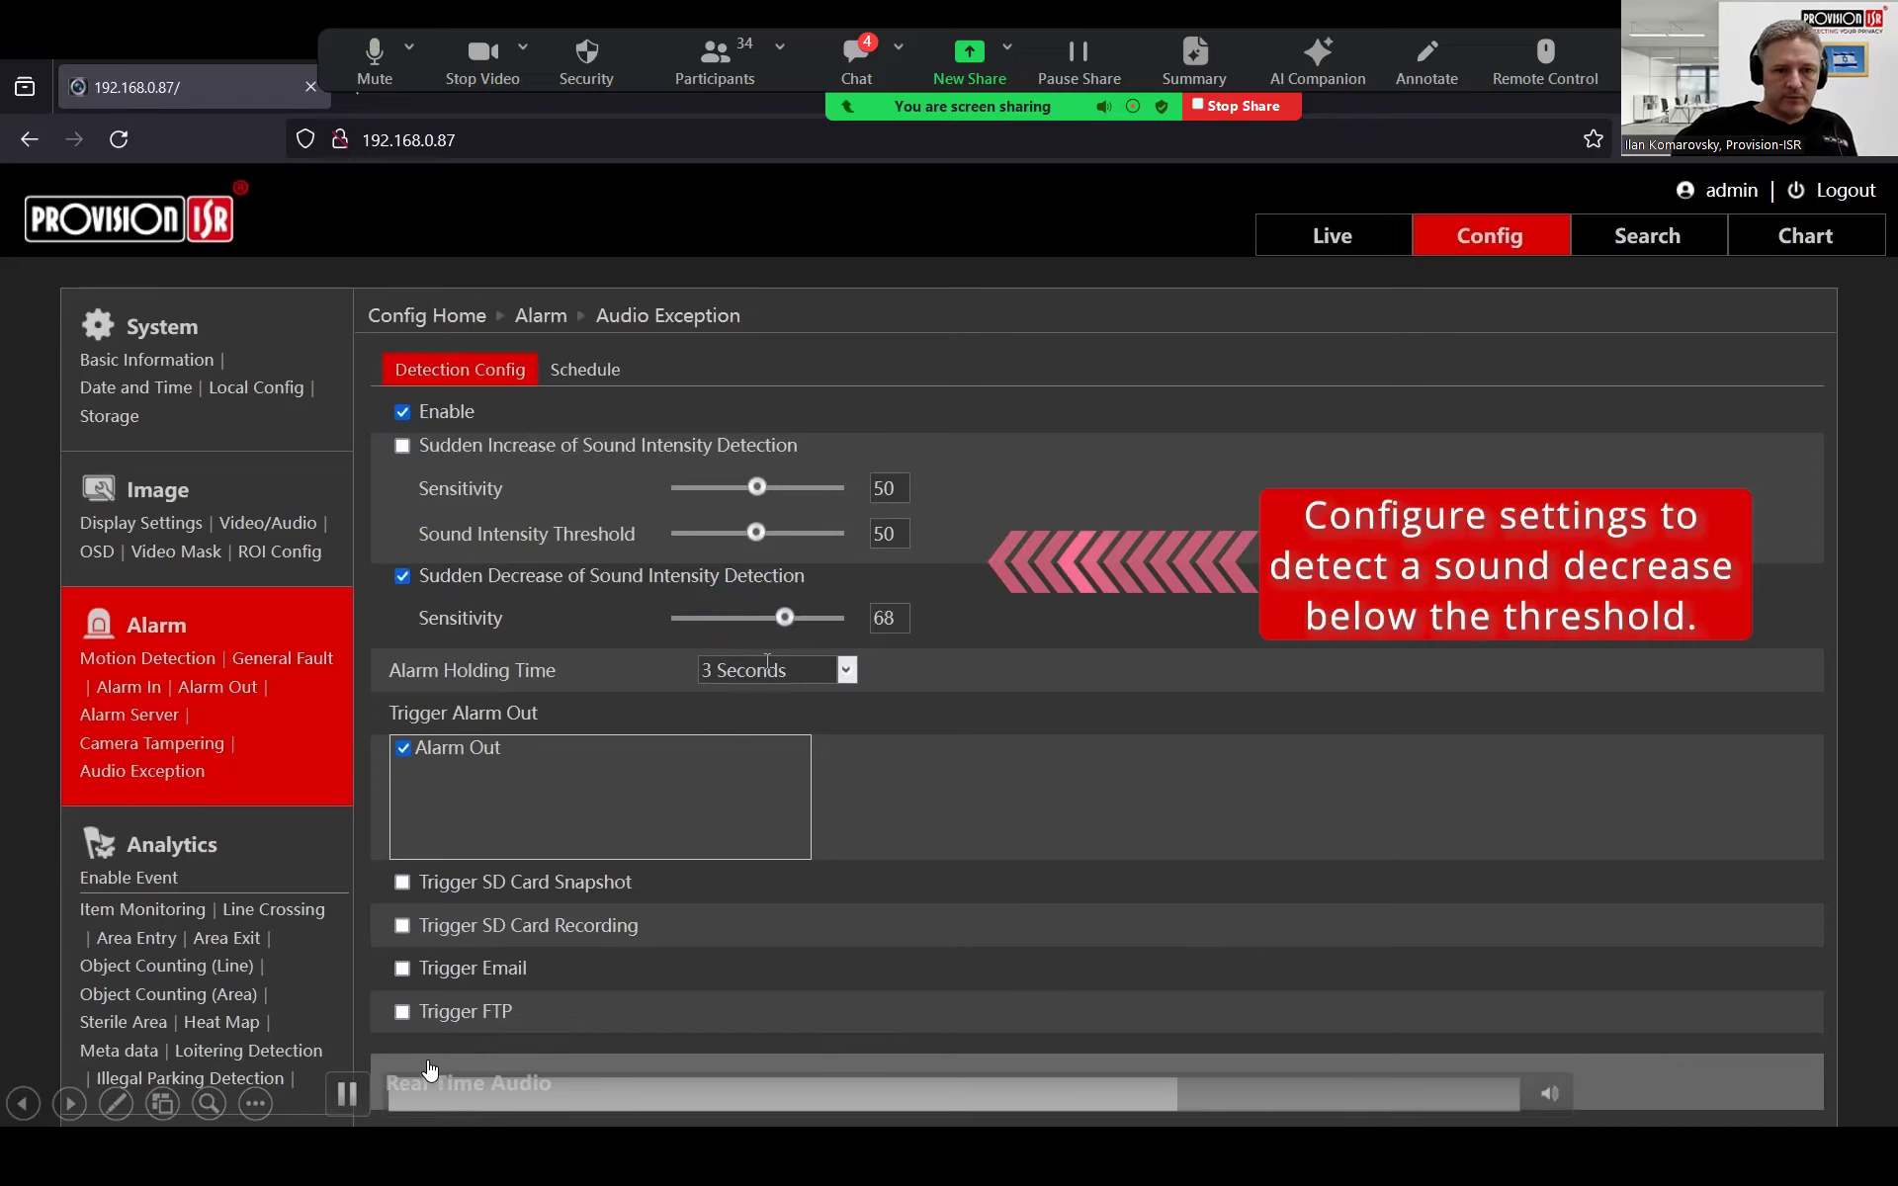
click(572, 726)
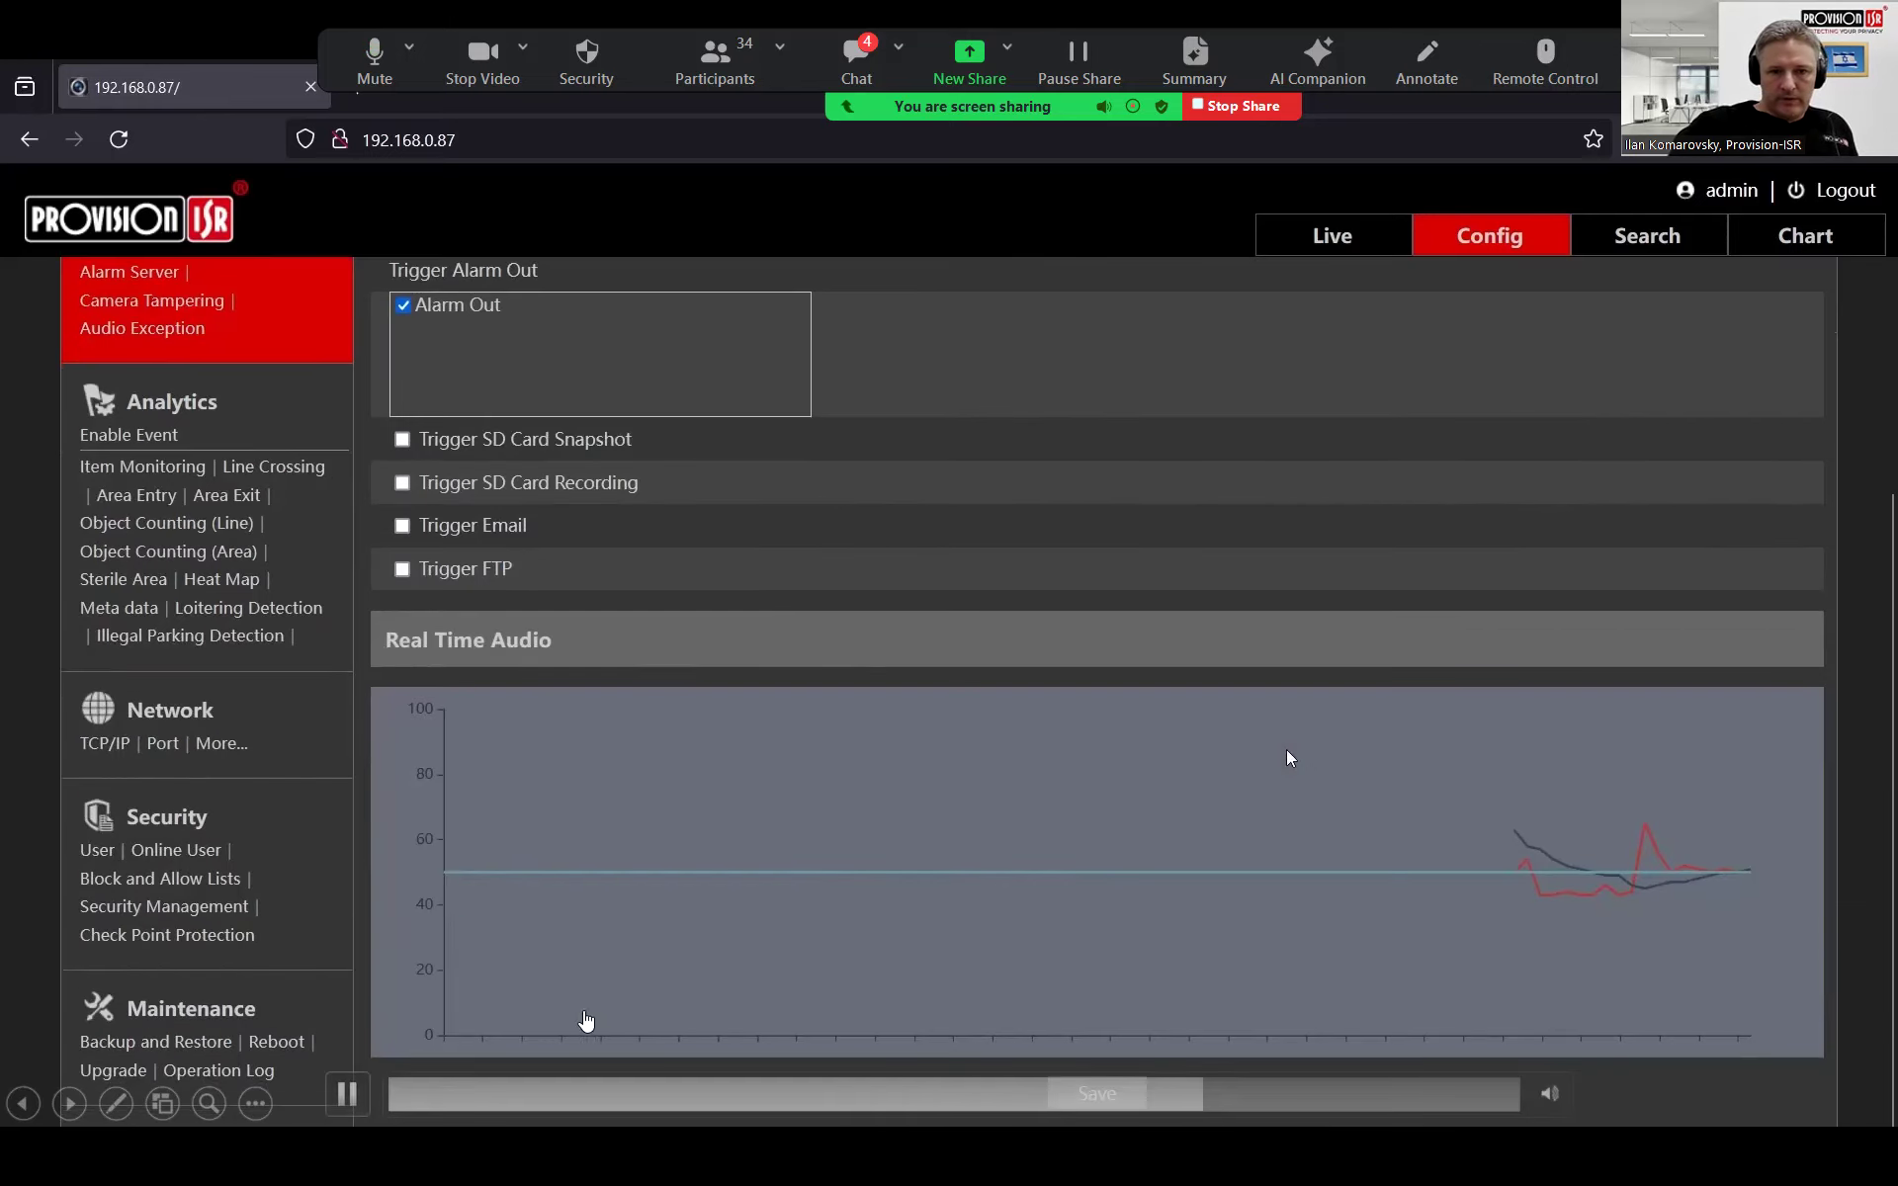
Lower the sound-decrease threshold to 30 and save the Audio Exception settings.
click(348, 1092)
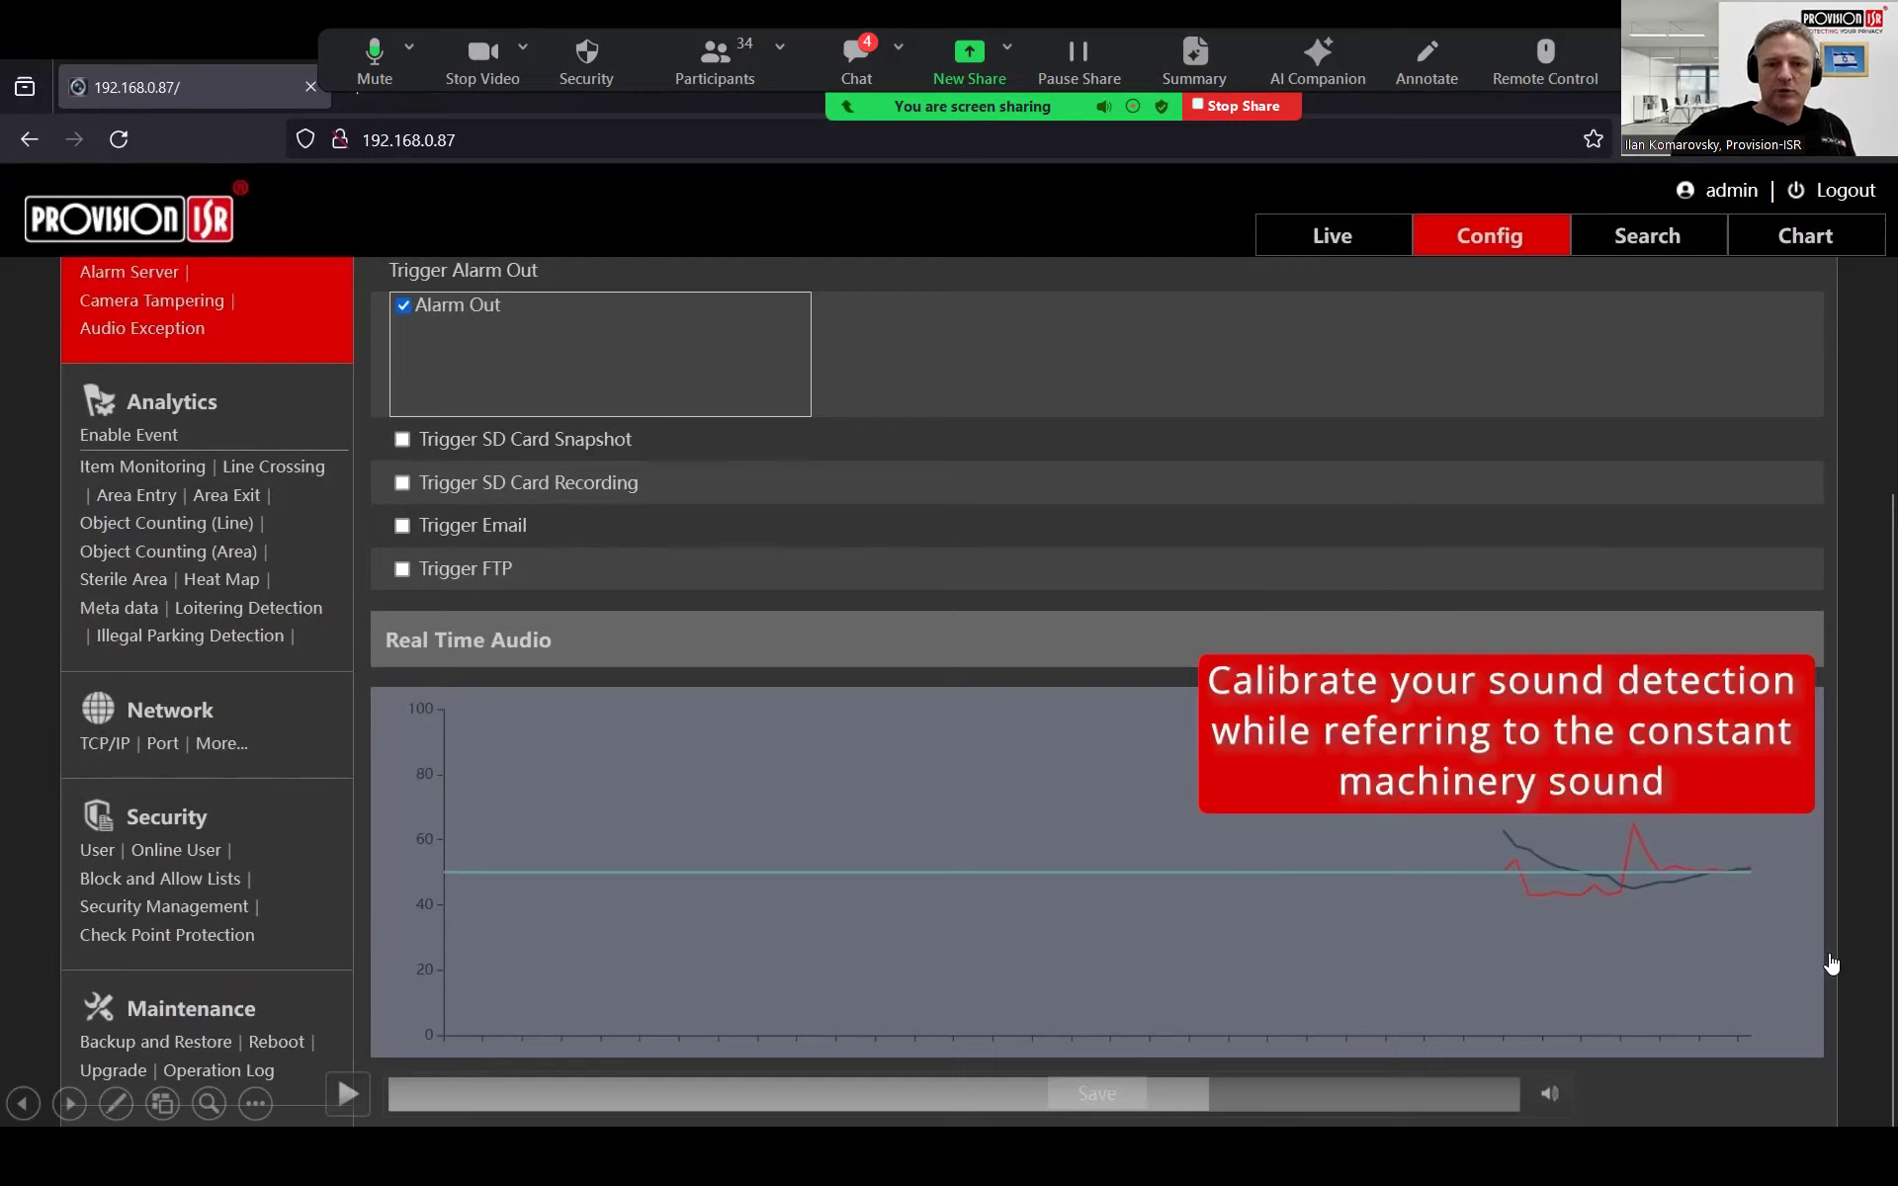
click(347, 1094)
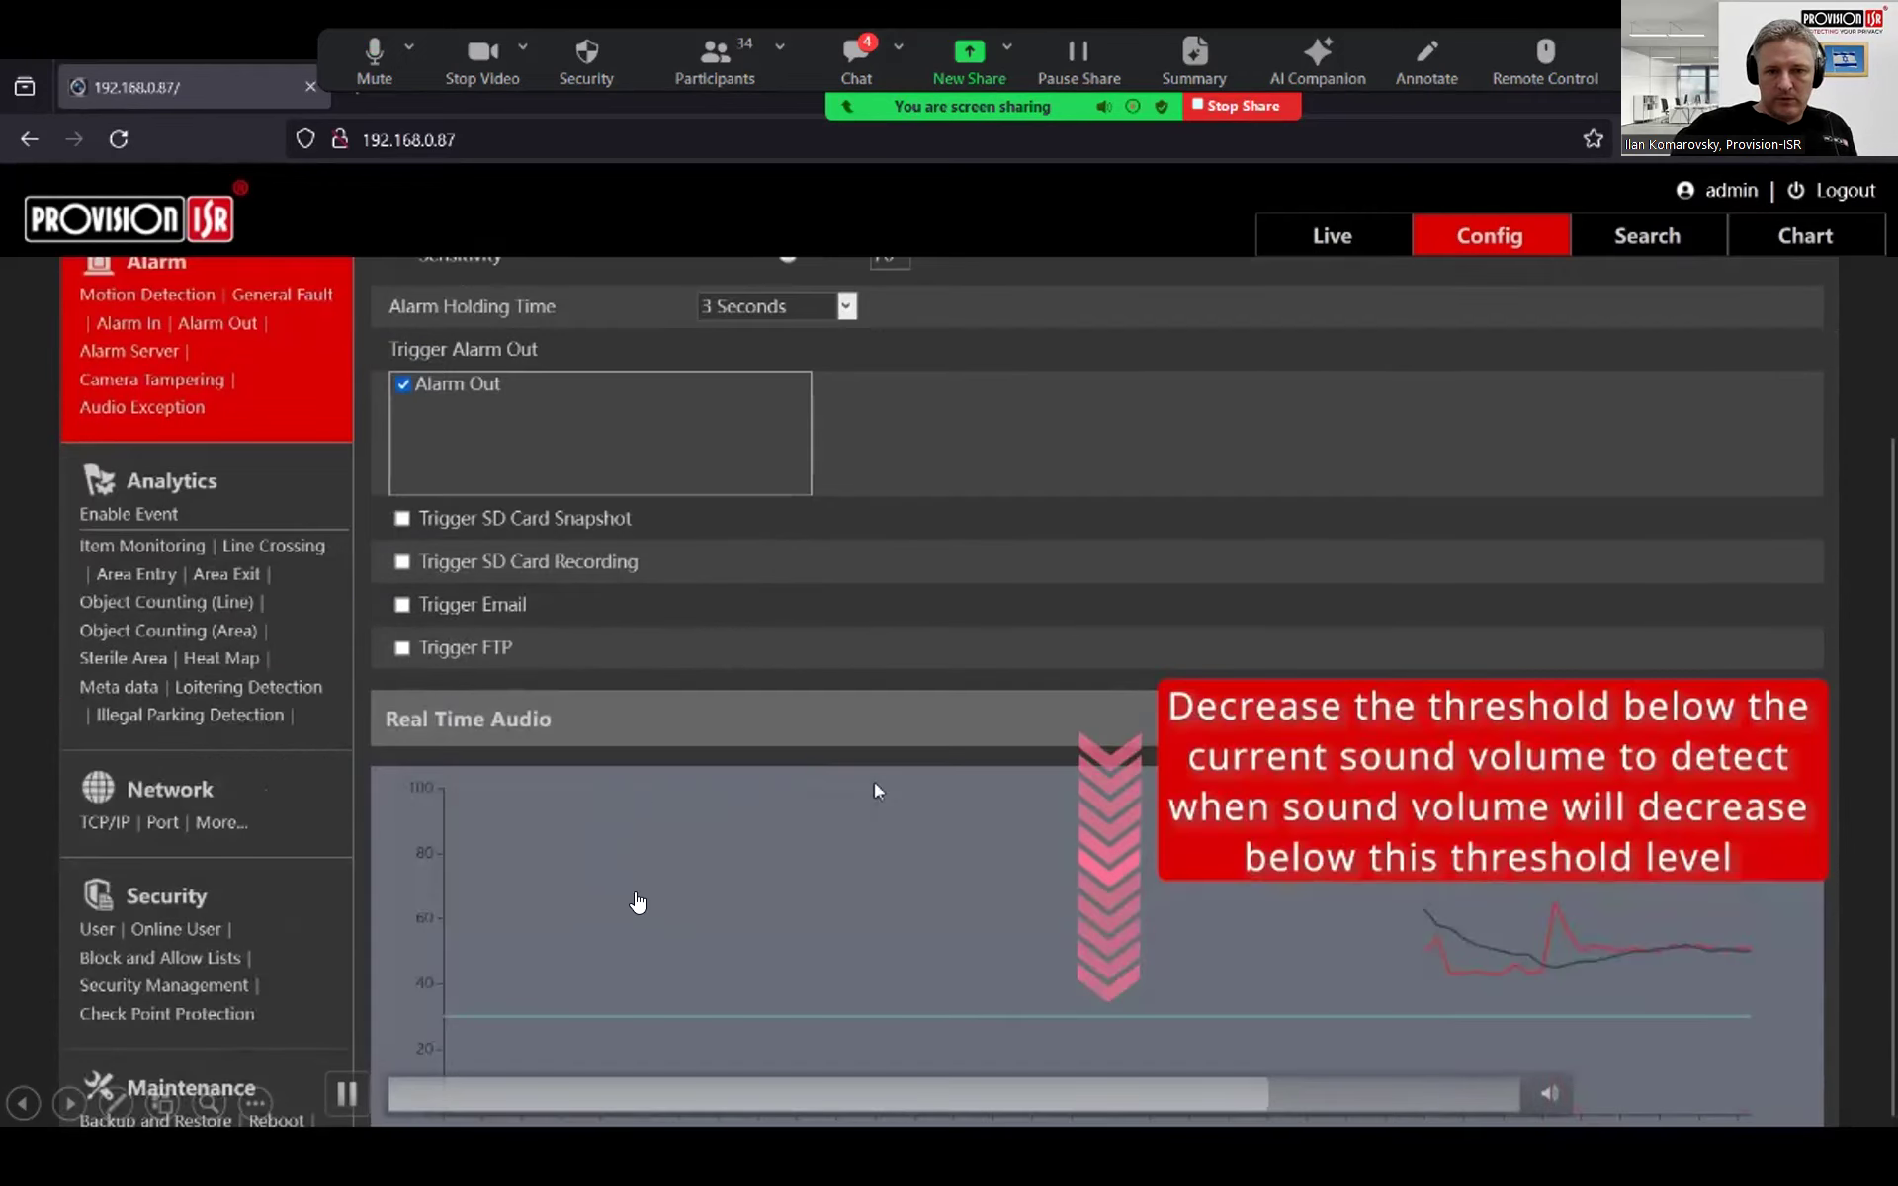
click(346, 1094)
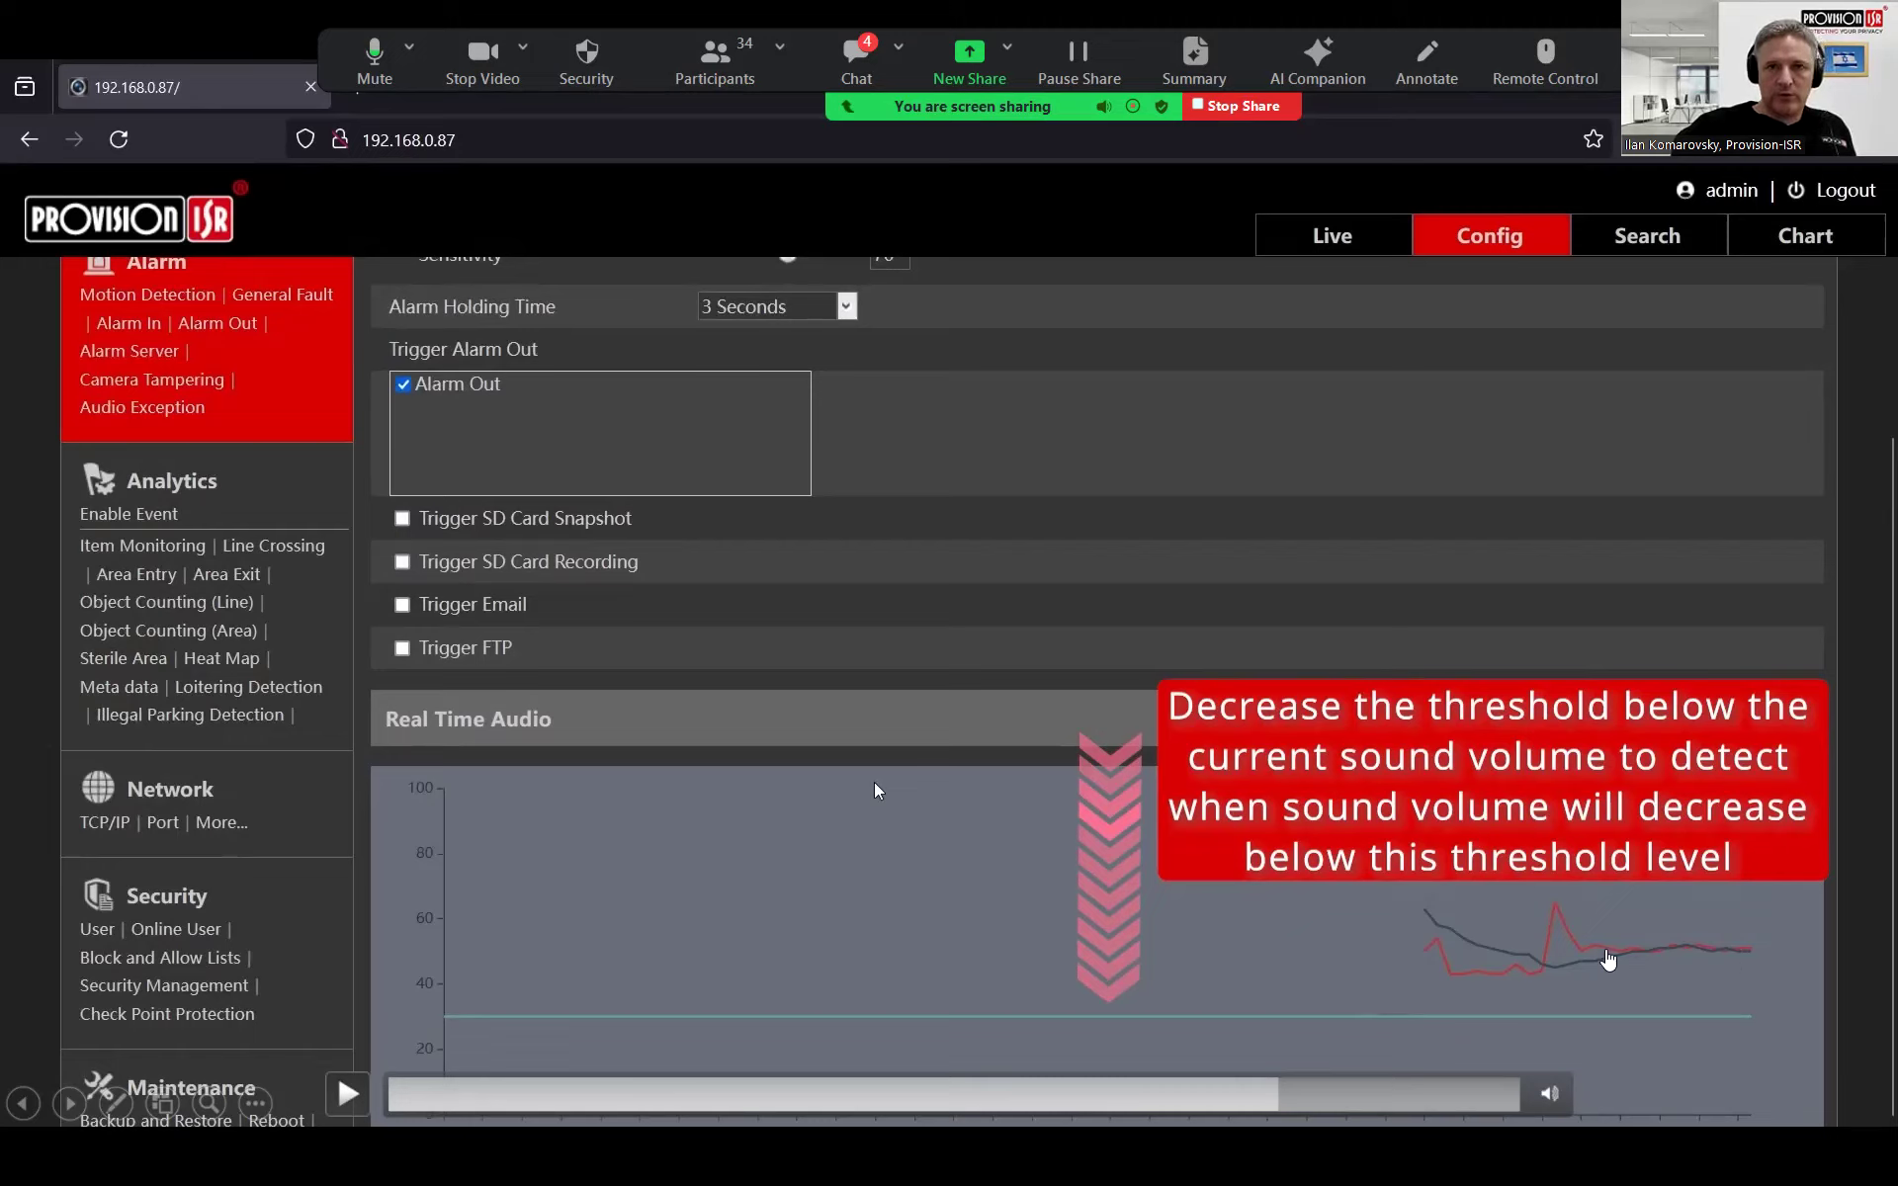
key(space)
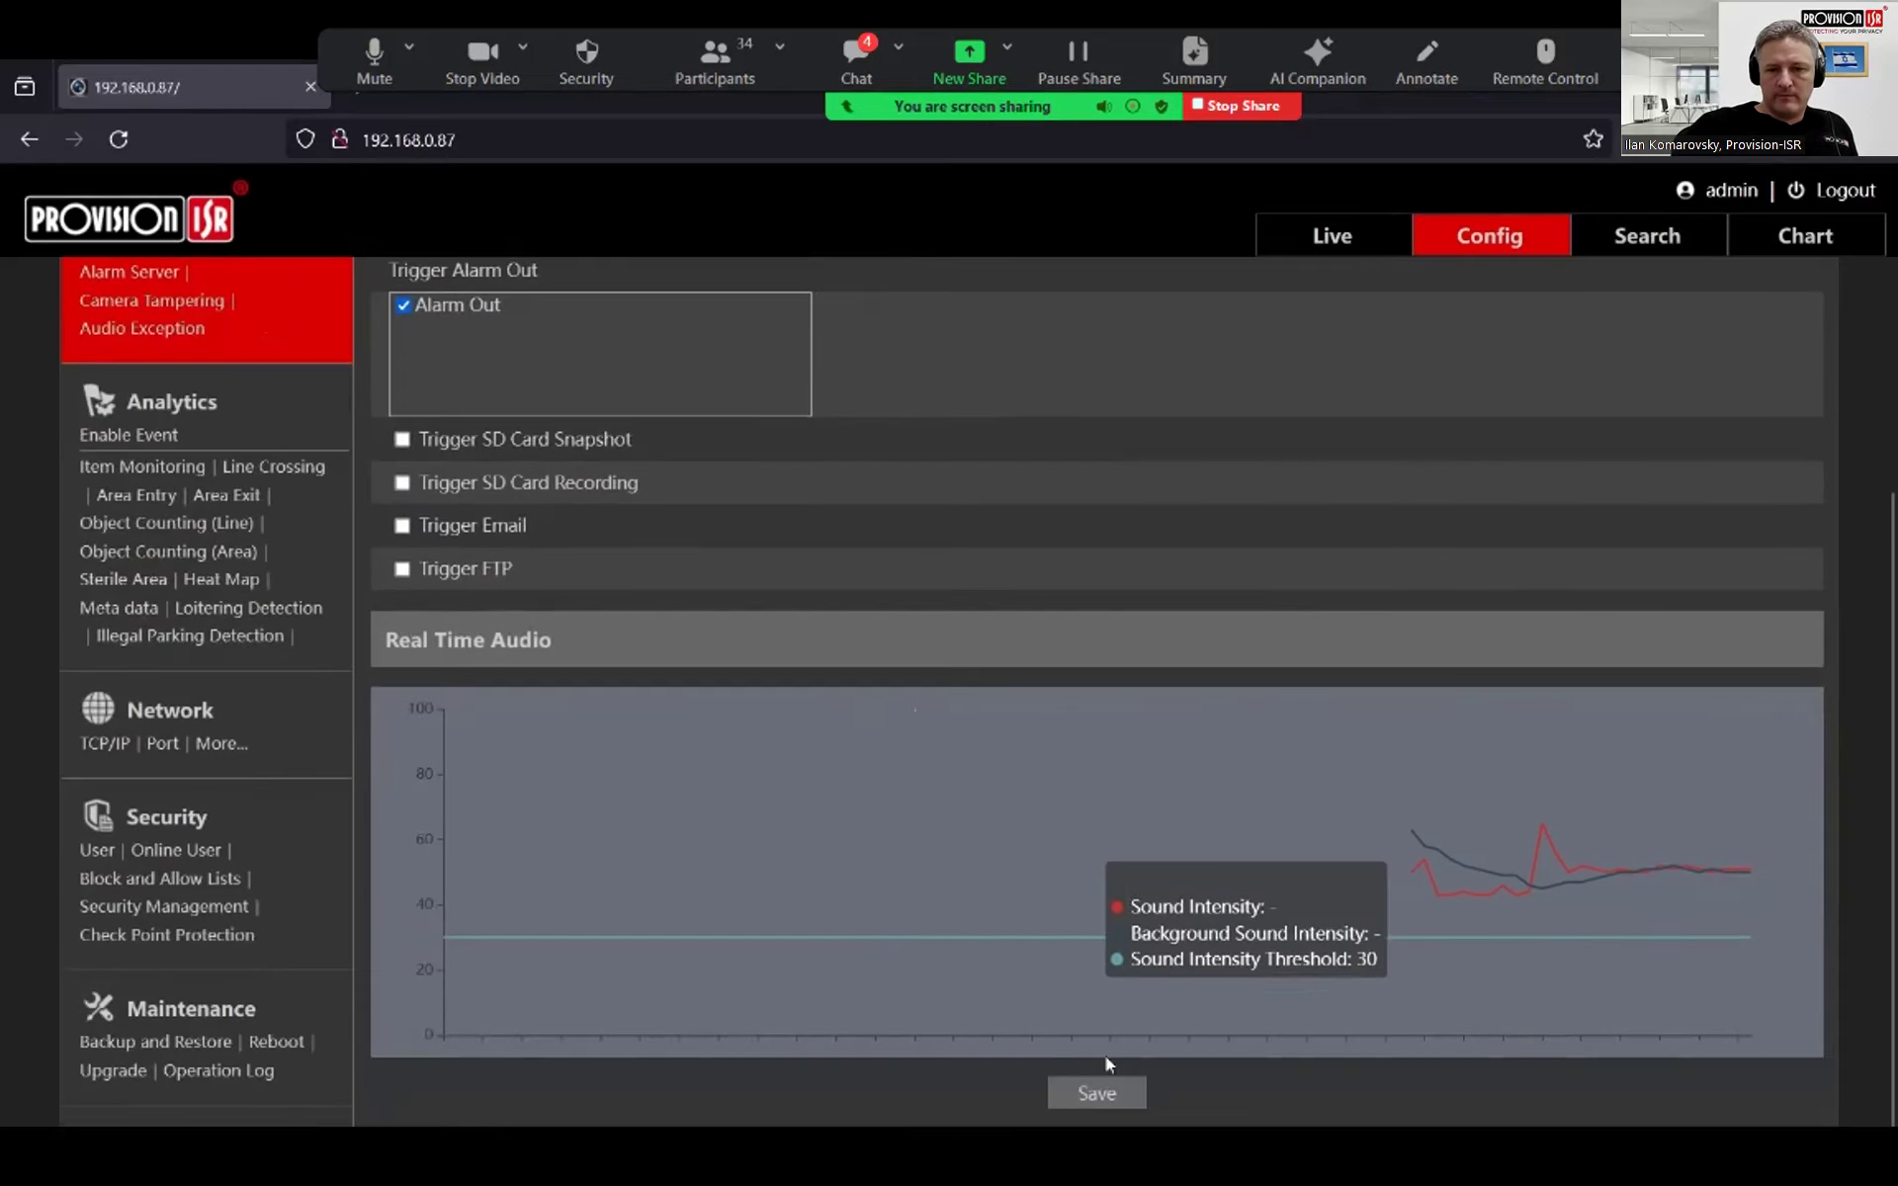
click(1096, 1092)
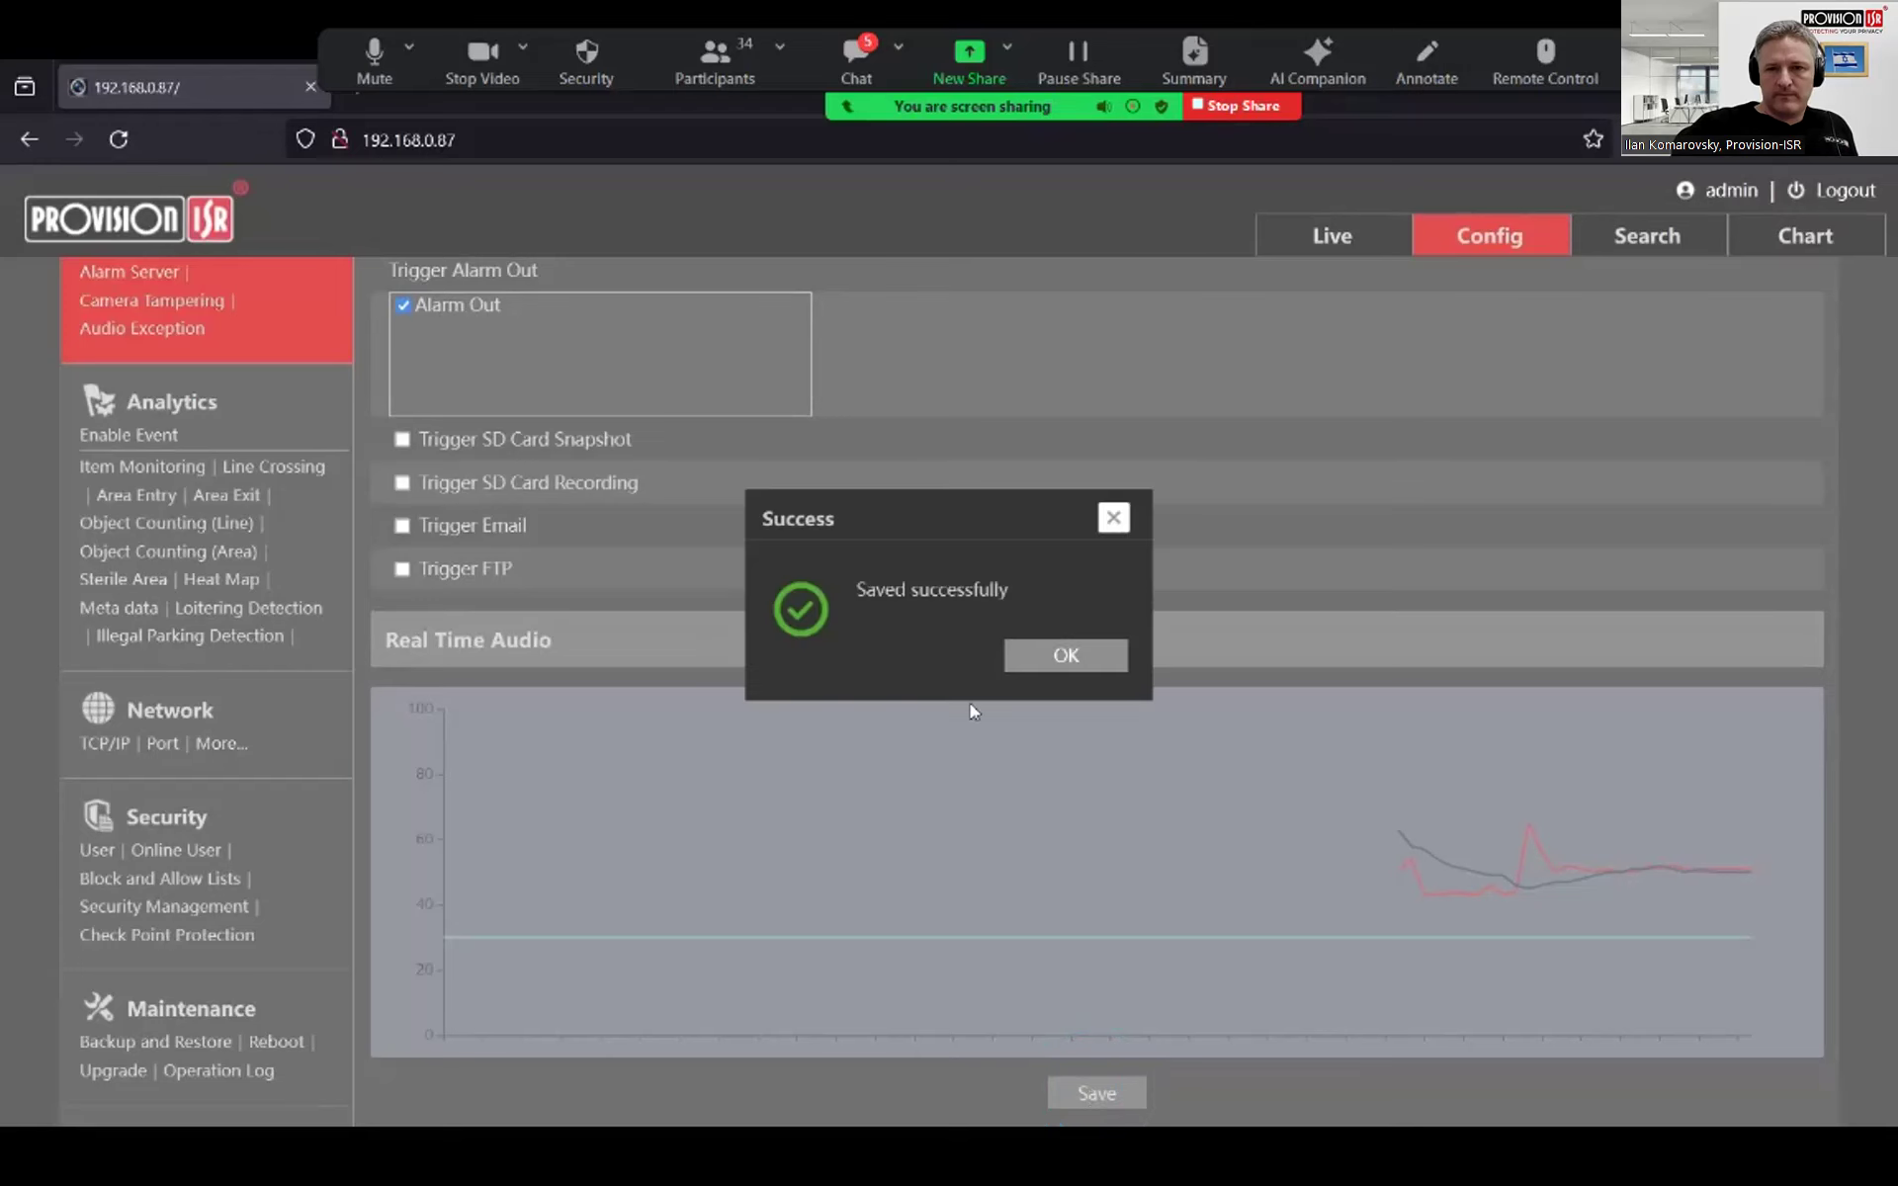
click(1058, 657)
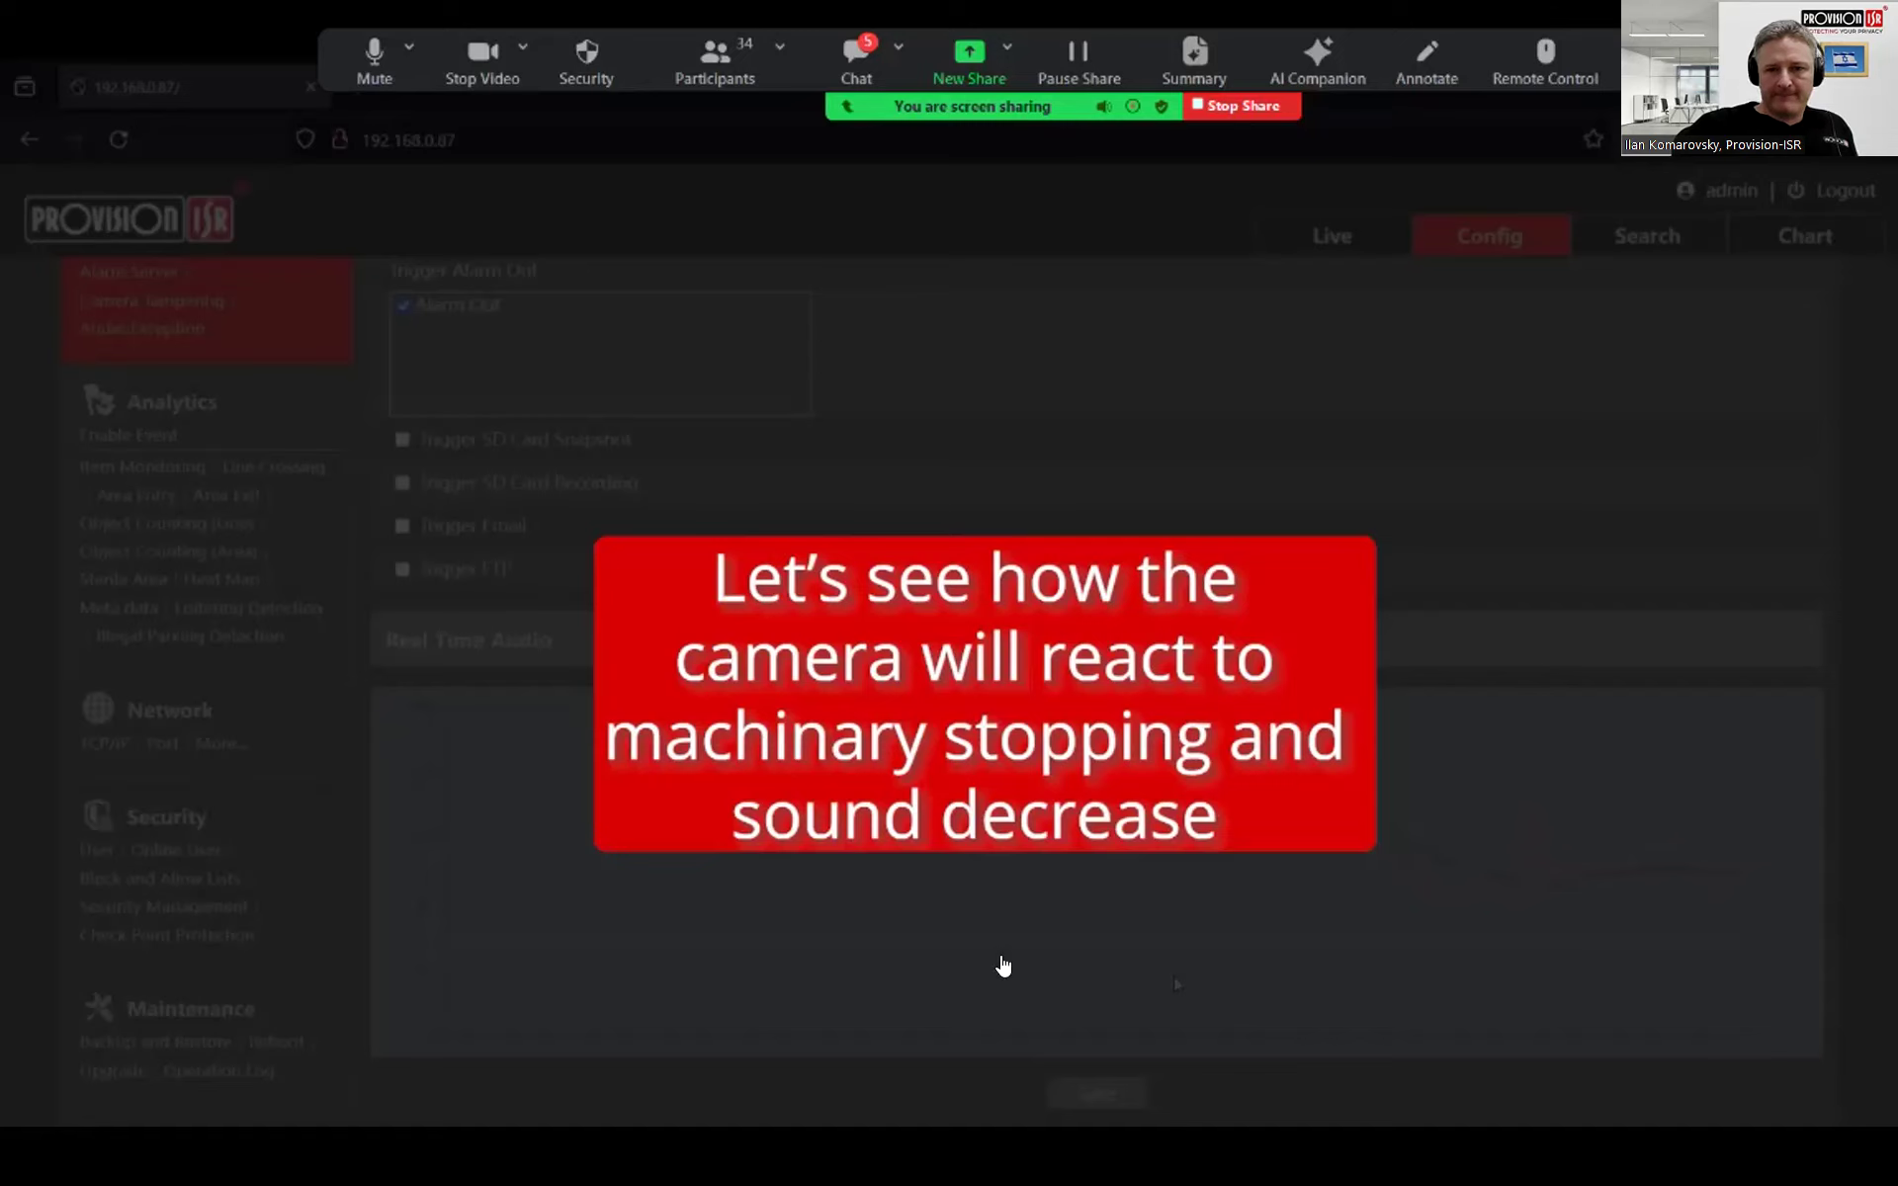
Switch to Live view and watch the alarm icons as the machinery stops.
mouse_move(407, 1118)
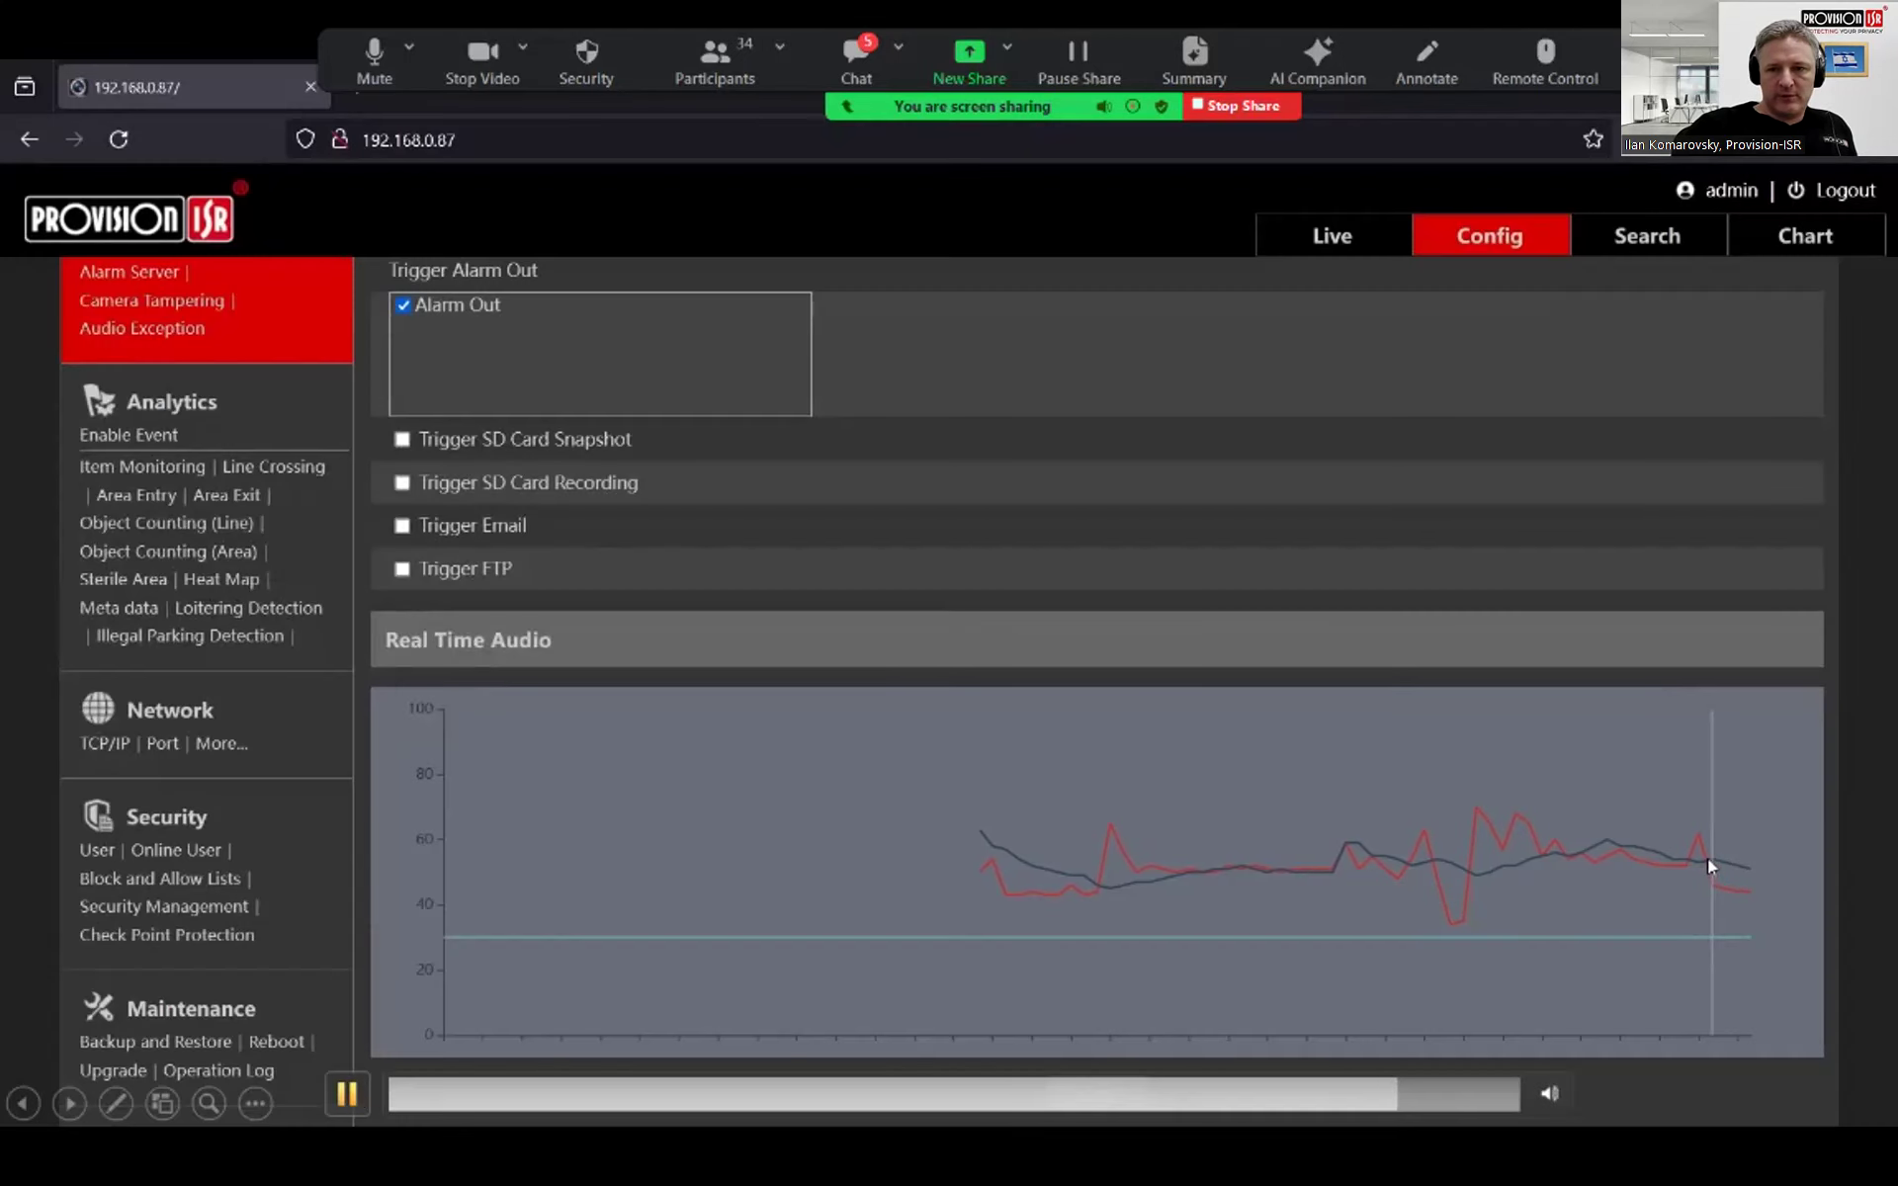
click(1323, 235)
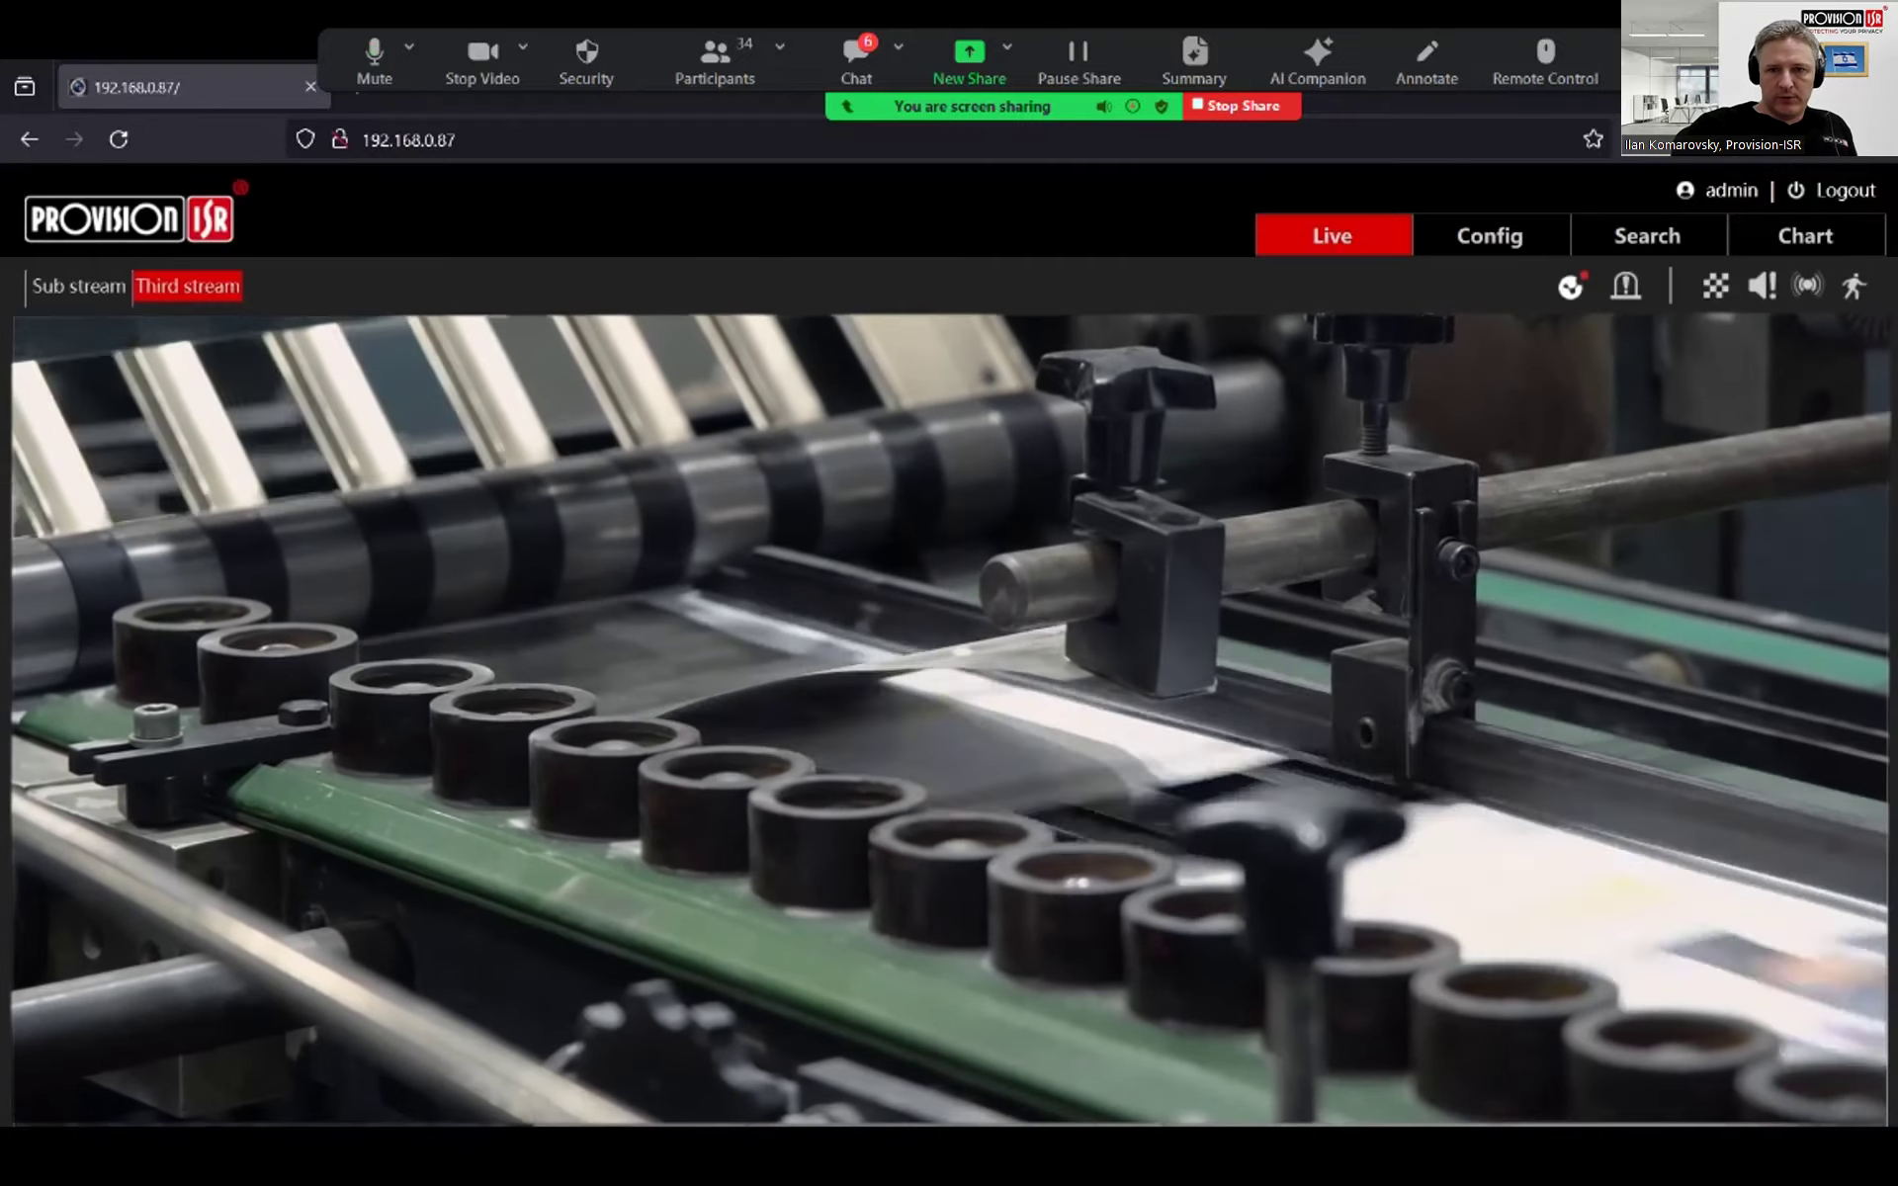
mouse_move(346, 1095)
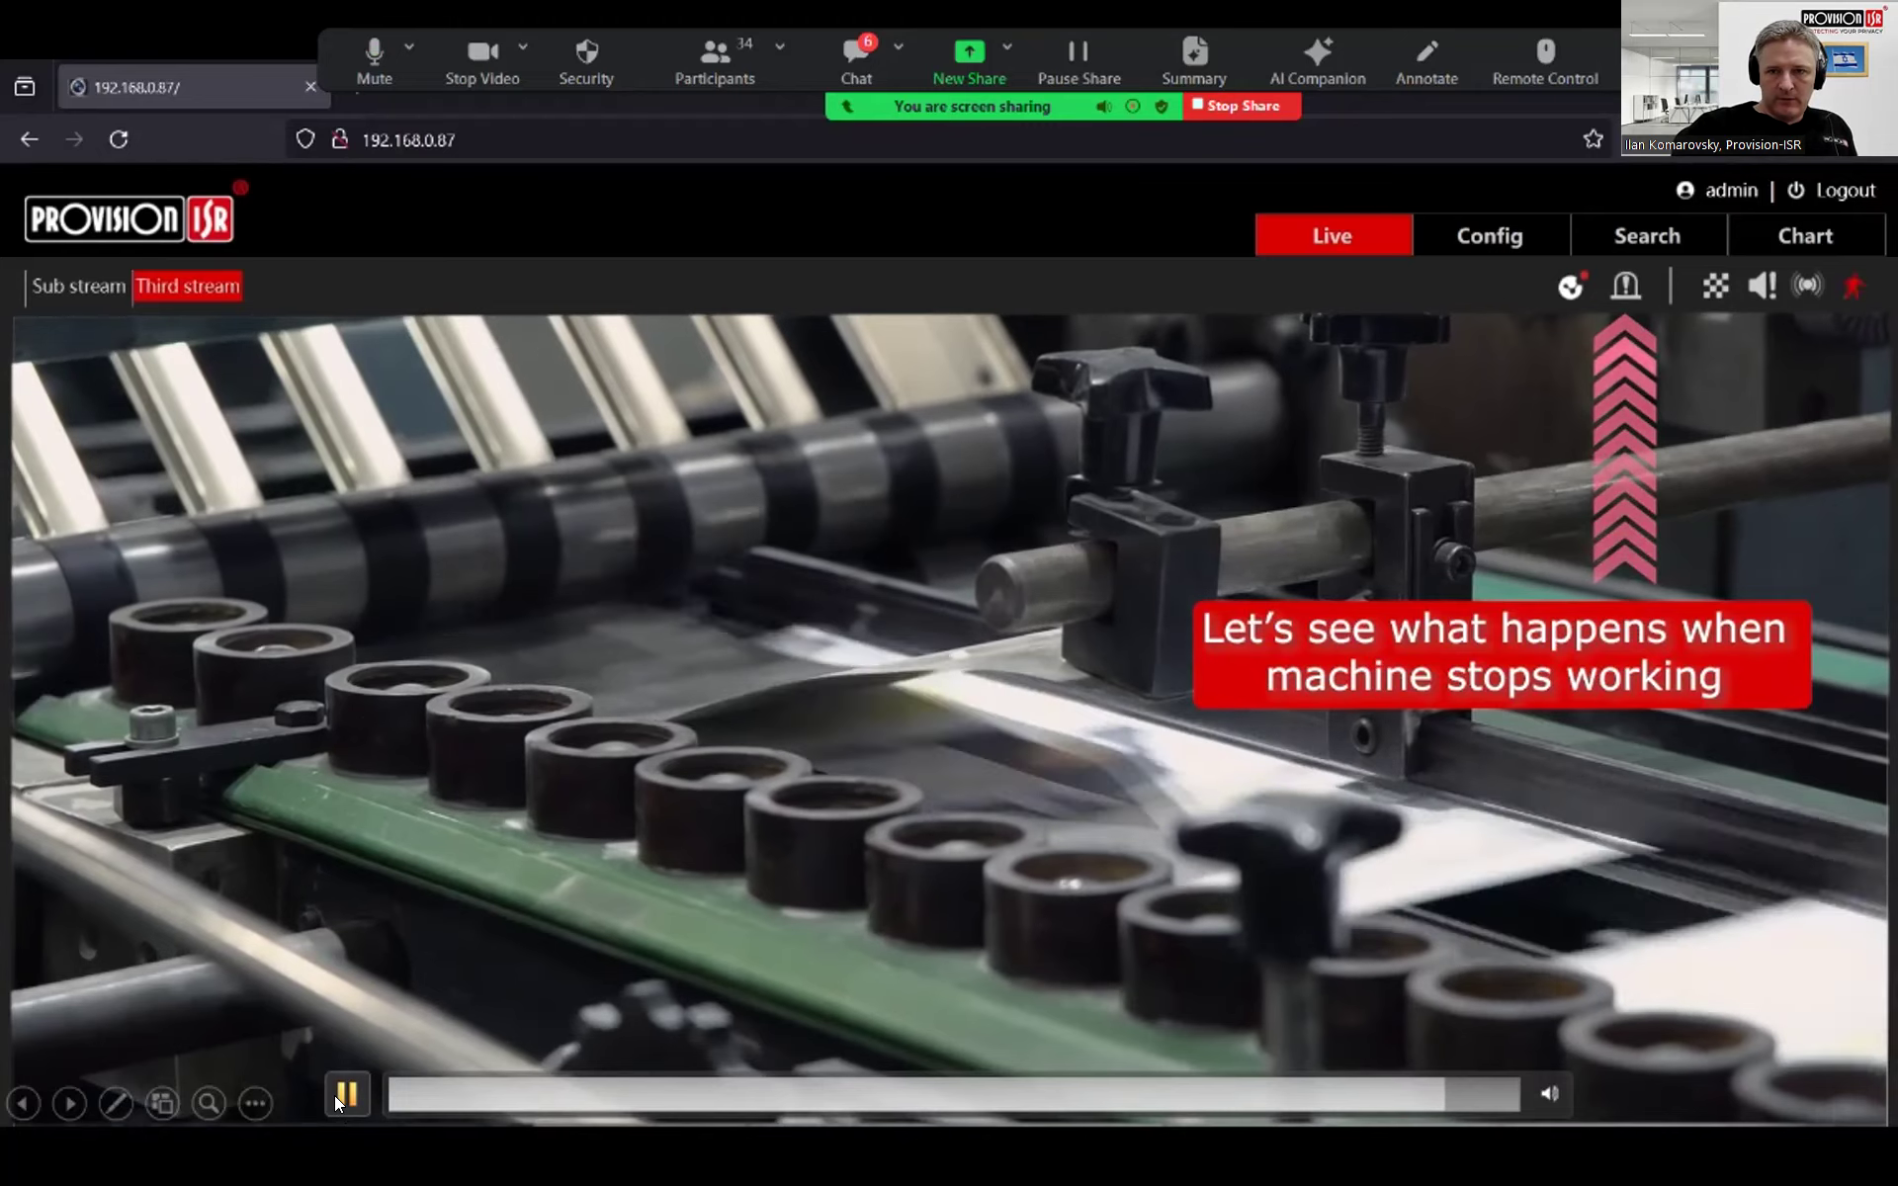
click(346, 1095)
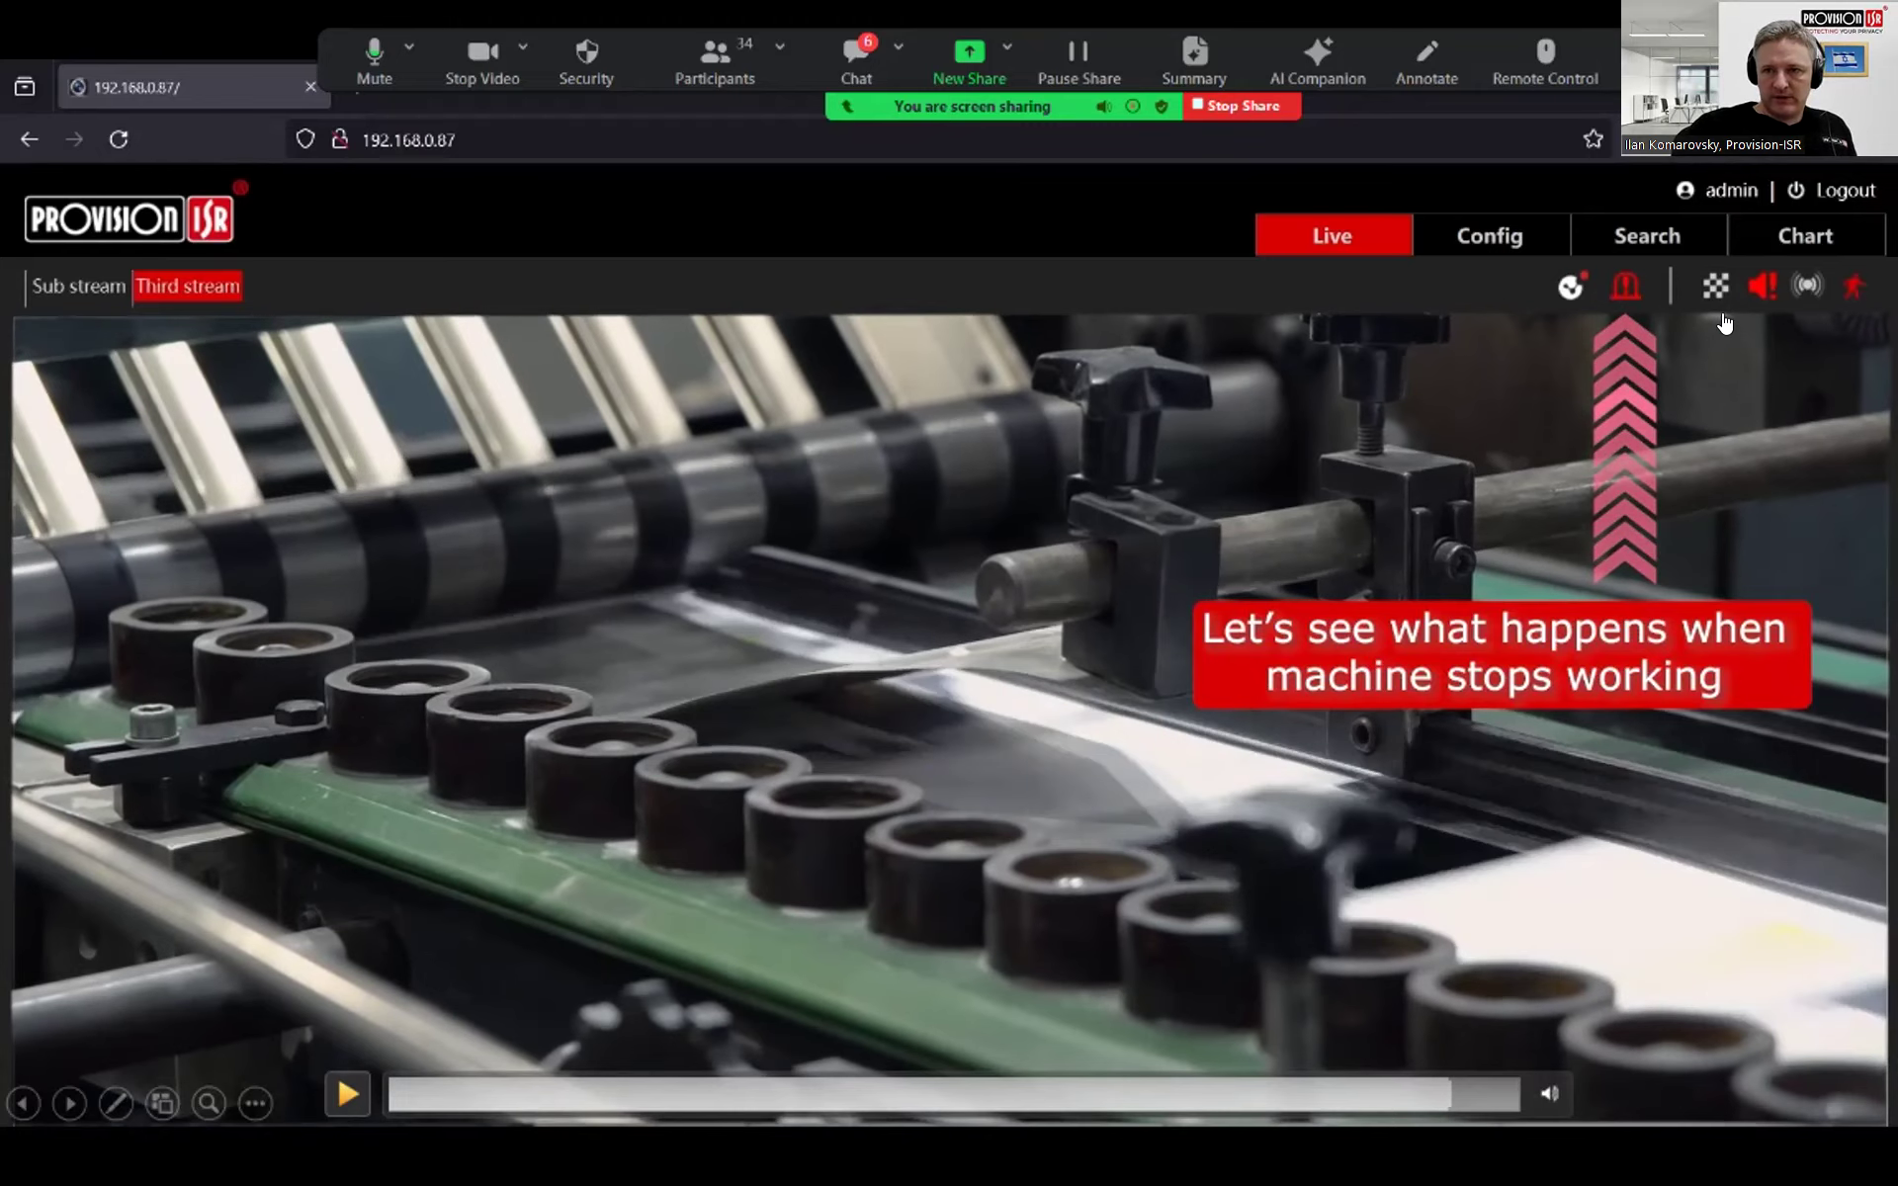
click(347, 1094)
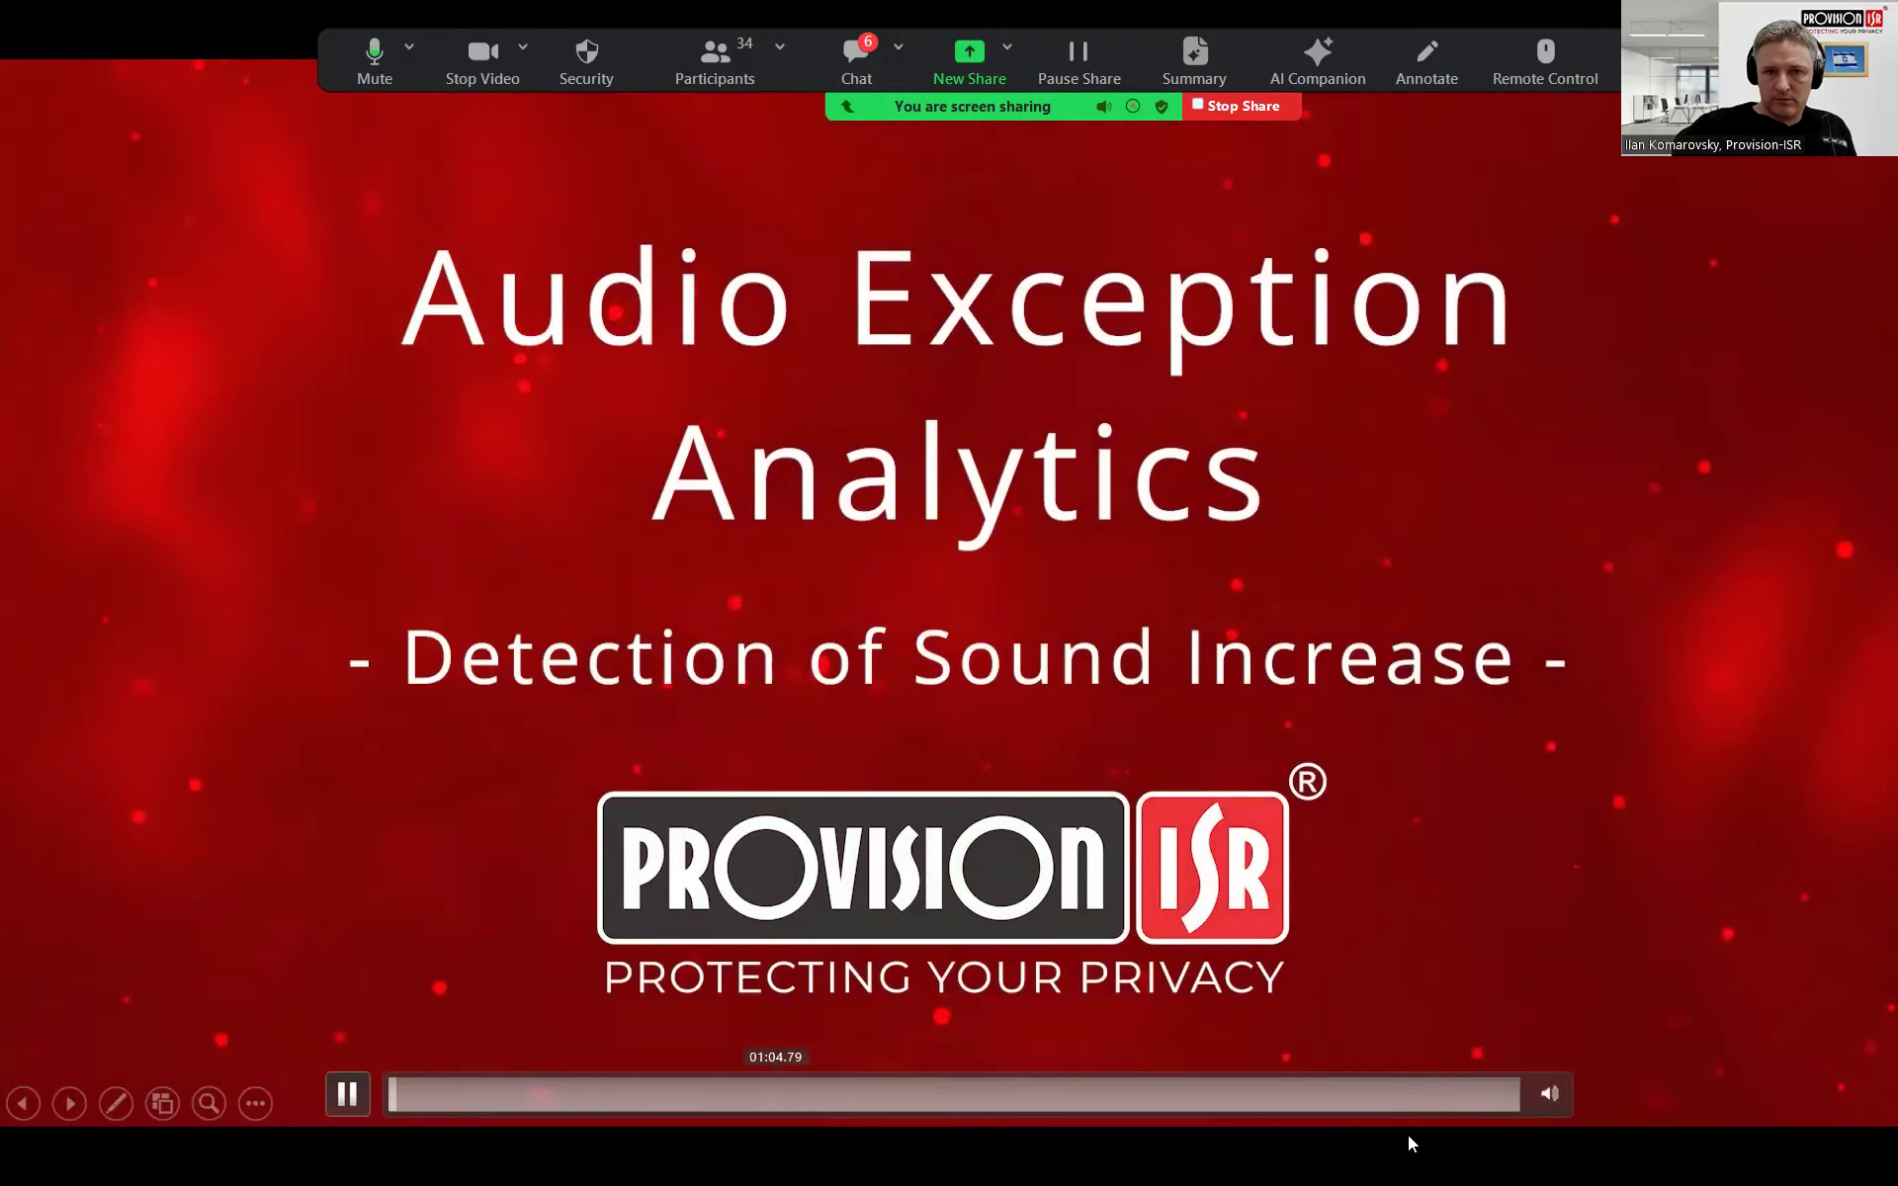
click(1445, 1097)
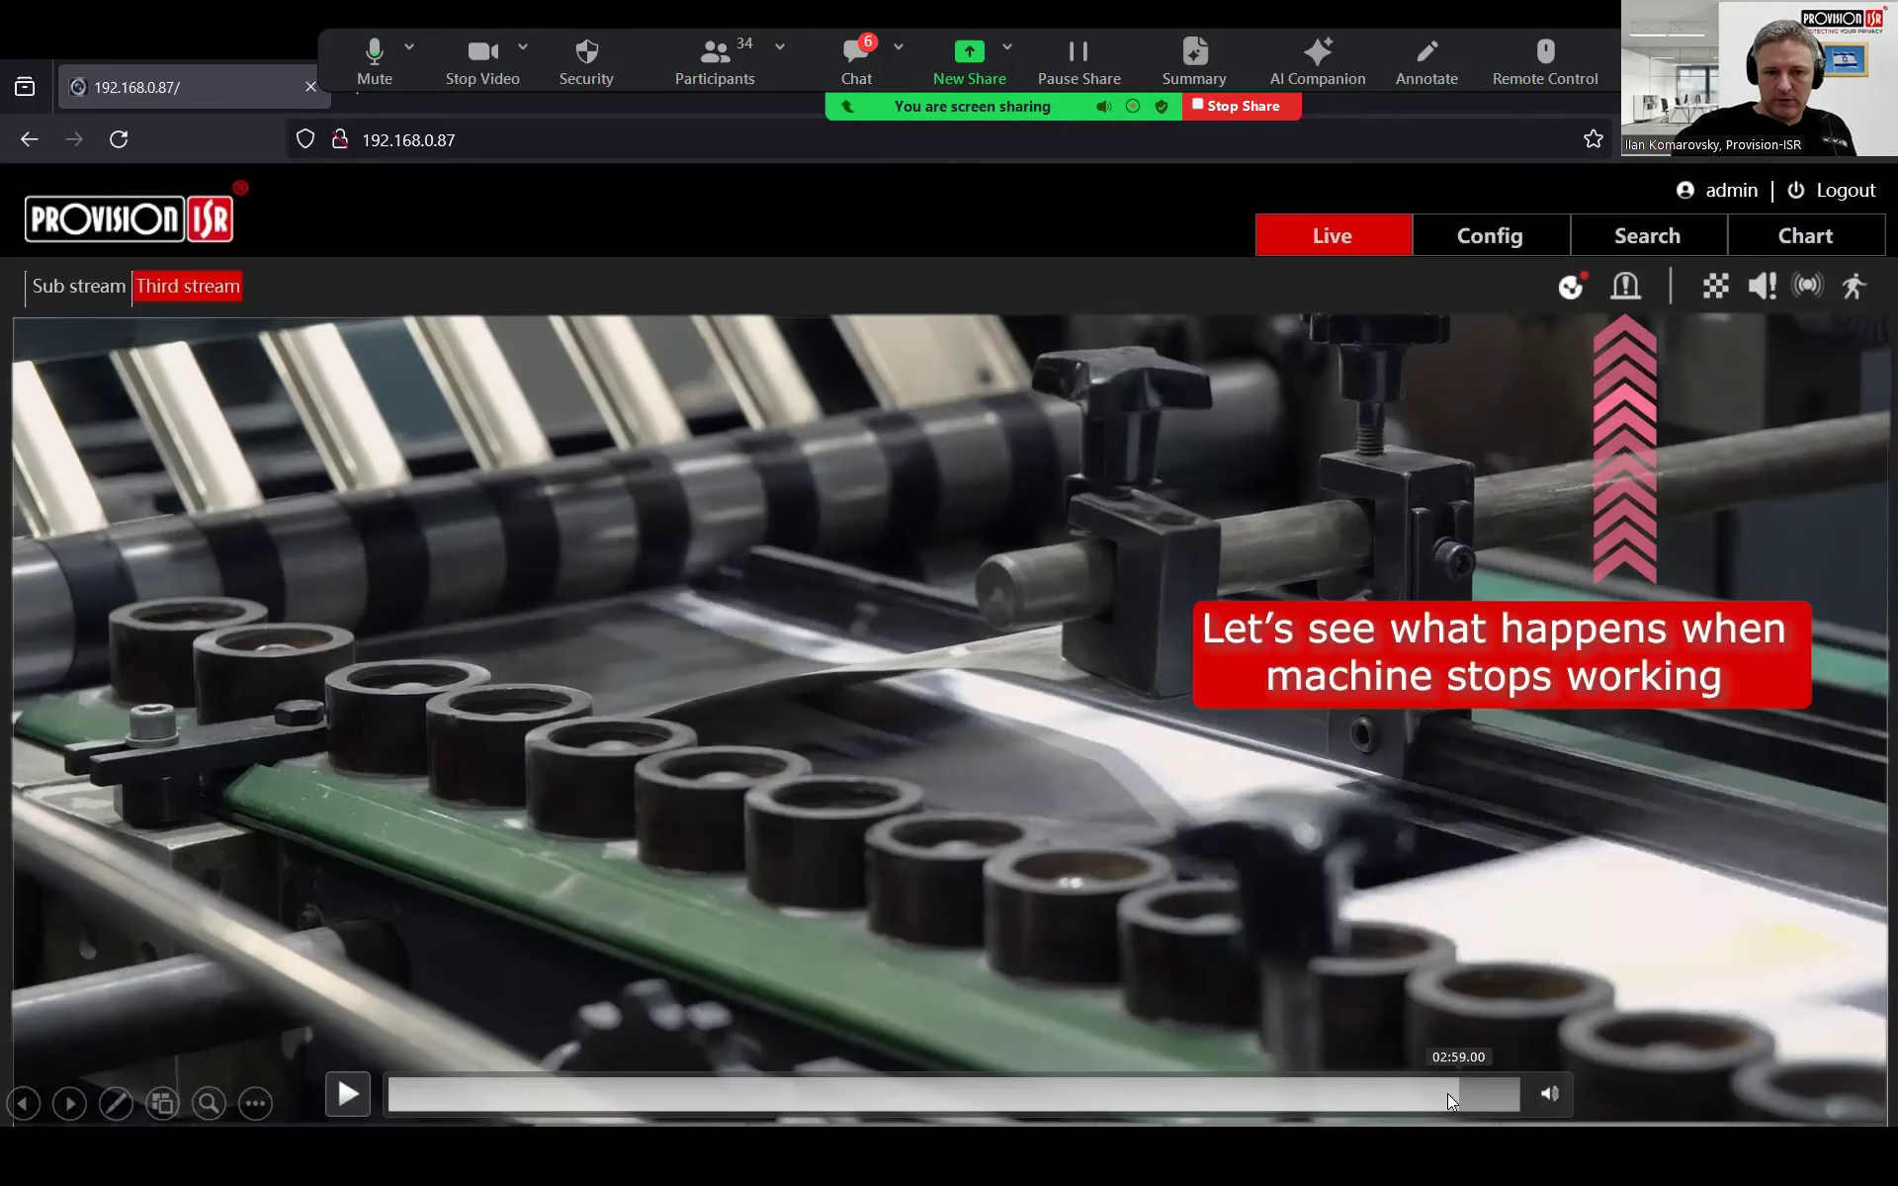
click(347, 1093)
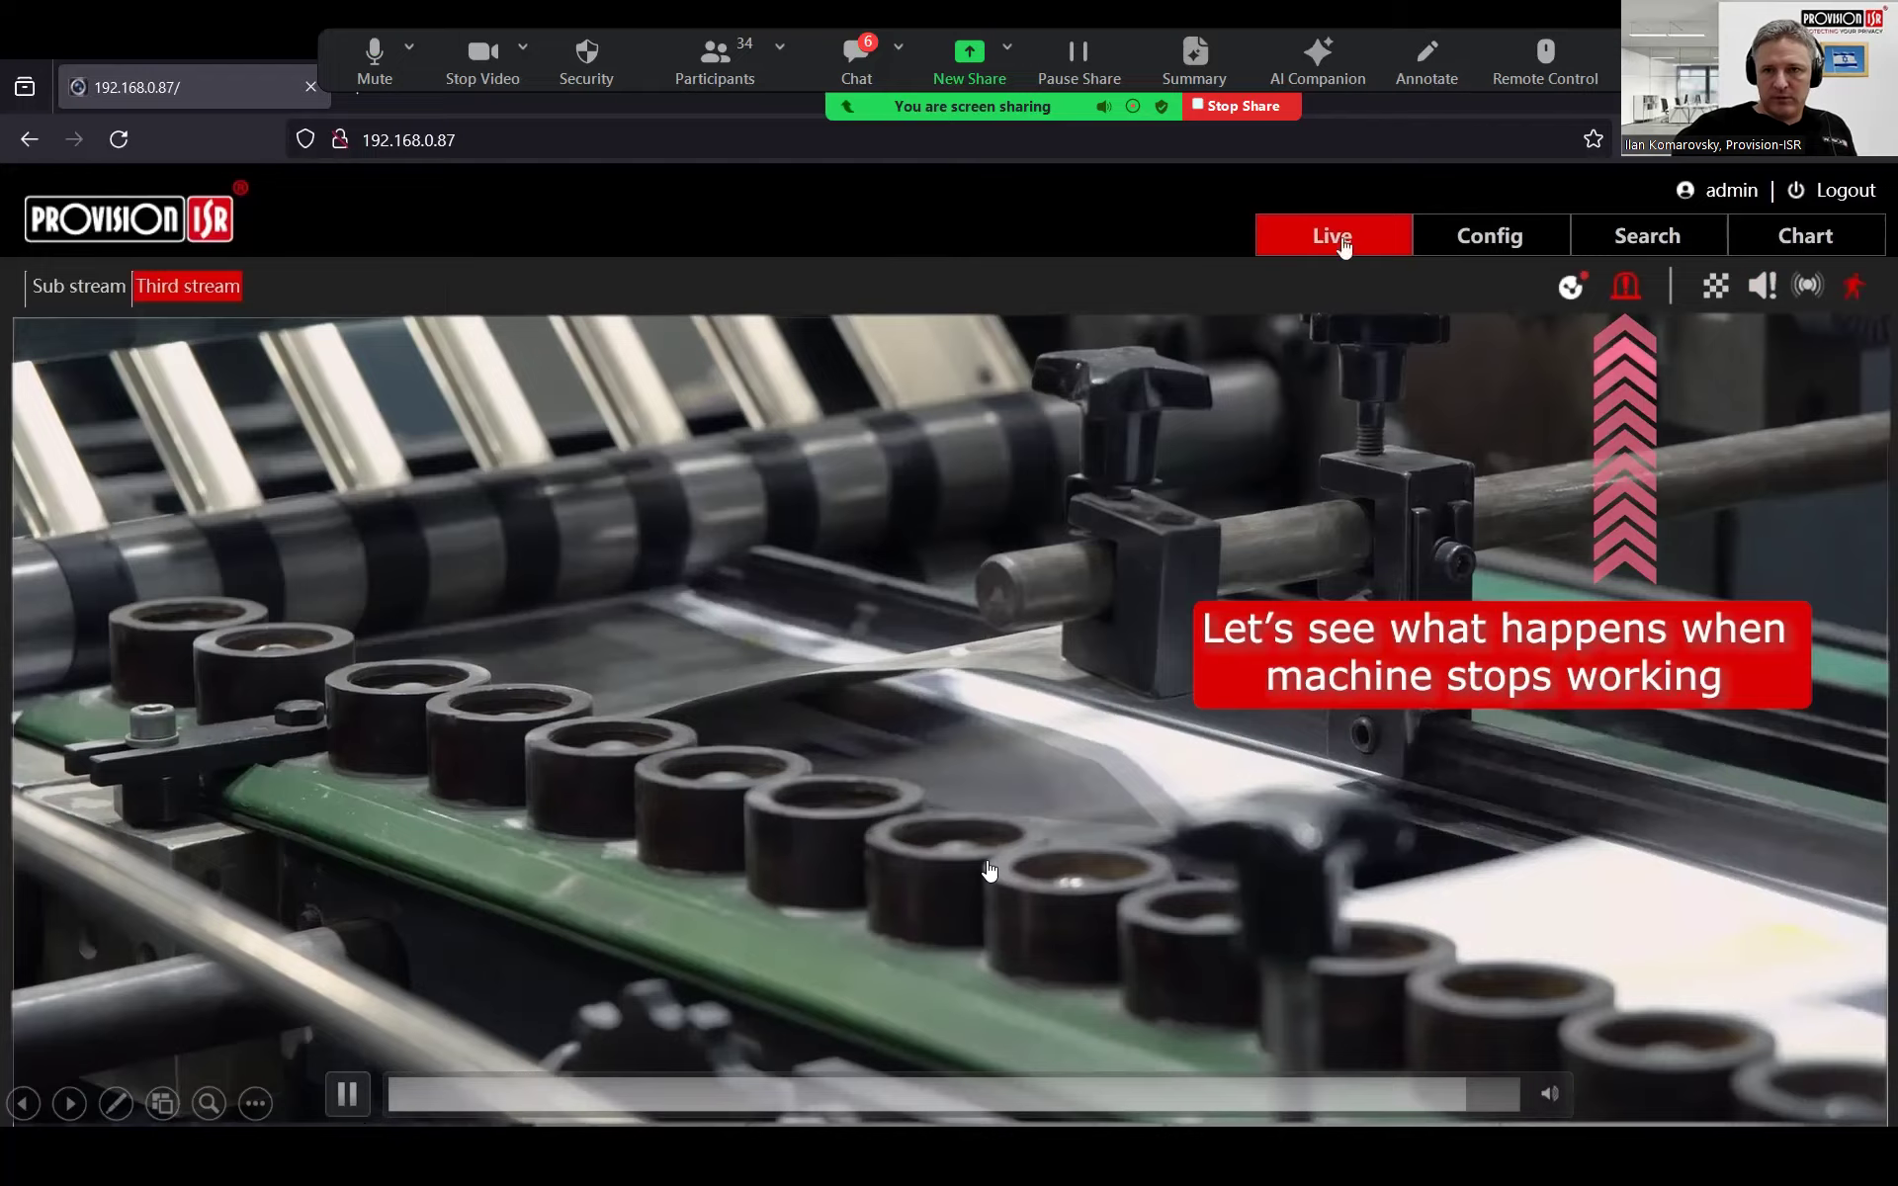